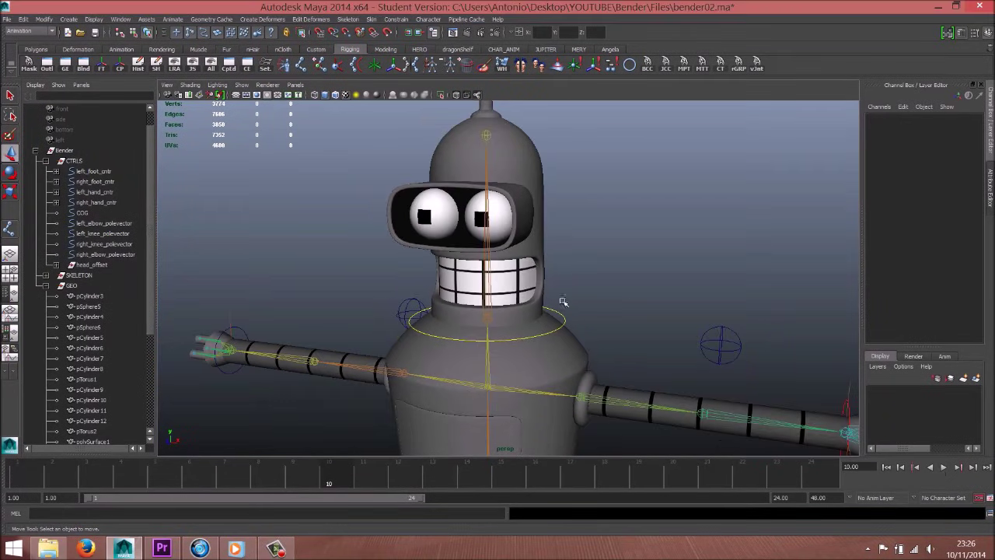
- Confirm that Bender's right eye uses the lambert8 material
{"action": "left_click_drag", "start_coordinate": [593, 352], "coordinate": [584, 313], "text": "alt"}
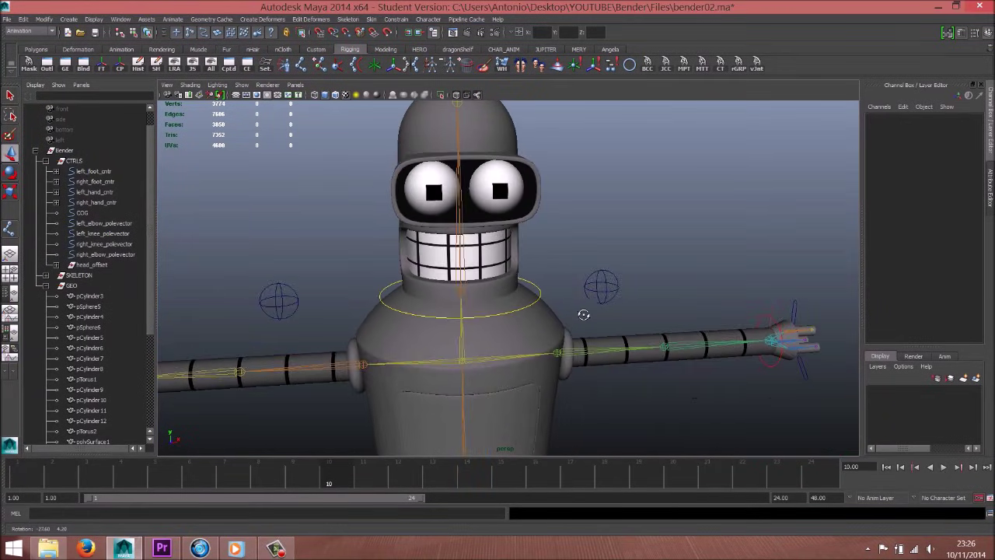
{"action": "right_click_drag", "start_coordinate": [584, 313], "coordinate": [486, 261], "text": "alt"}
{"action": "left_click_drag", "start_coordinate": [486, 261], "coordinate": [436, 280], "text": "alt"}
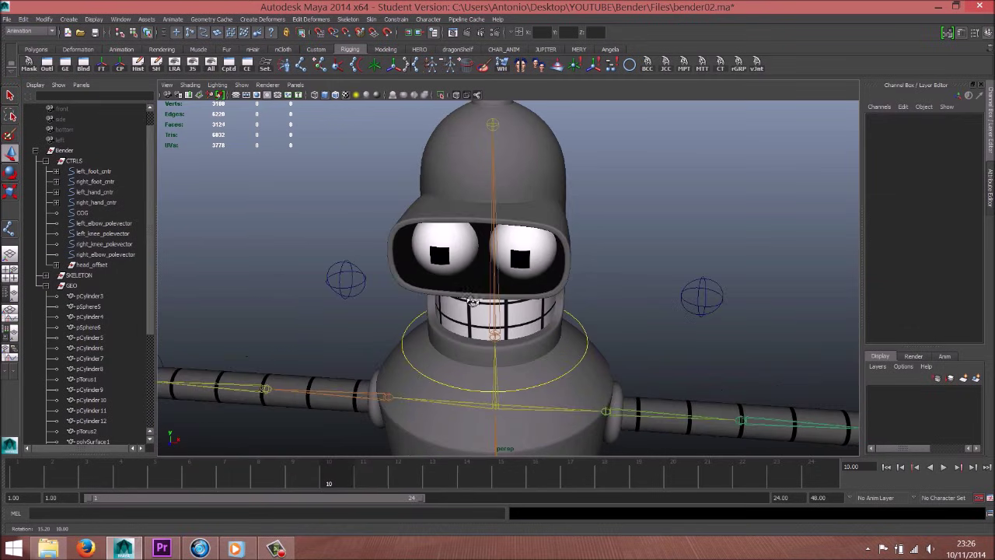
{"action": "mouse_move", "coordinate": [435, 279]}
{"action": "right_mouse_down", "text": "alt"}
{"action": "mouse_move", "coordinate": [402, 287]}
{"action": "mouse_move", "coordinate": [433, 216]}
{"action": "right_mouse_up", "text": "alt"}
{"action": "left_click", "coordinate": [446, 218]}
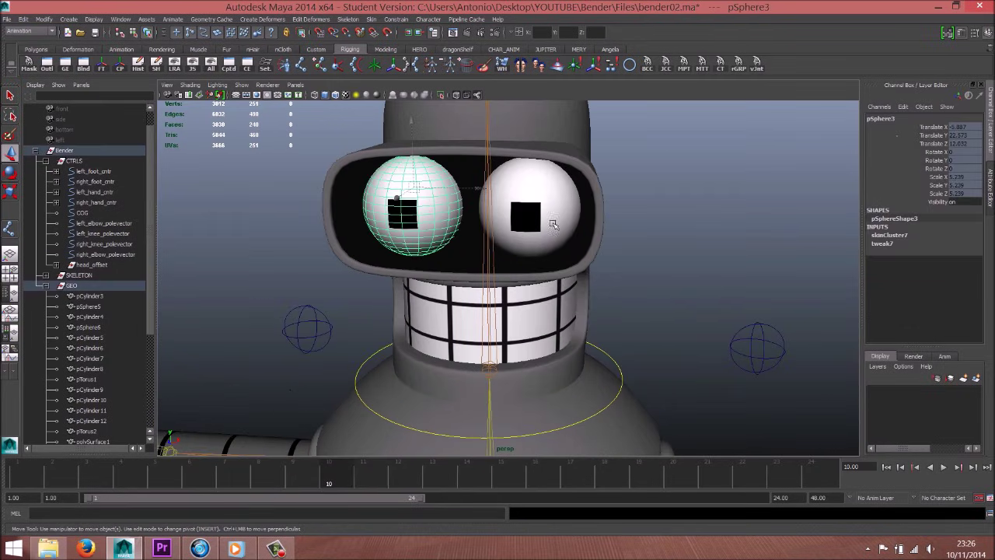
{"action": "left_click", "coordinate": [553, 224], "text": "shift"}
{"action": "left_click_drag", "start_coordinate": [553, 223], "coordinate": [531, 278], "text": "alt"}
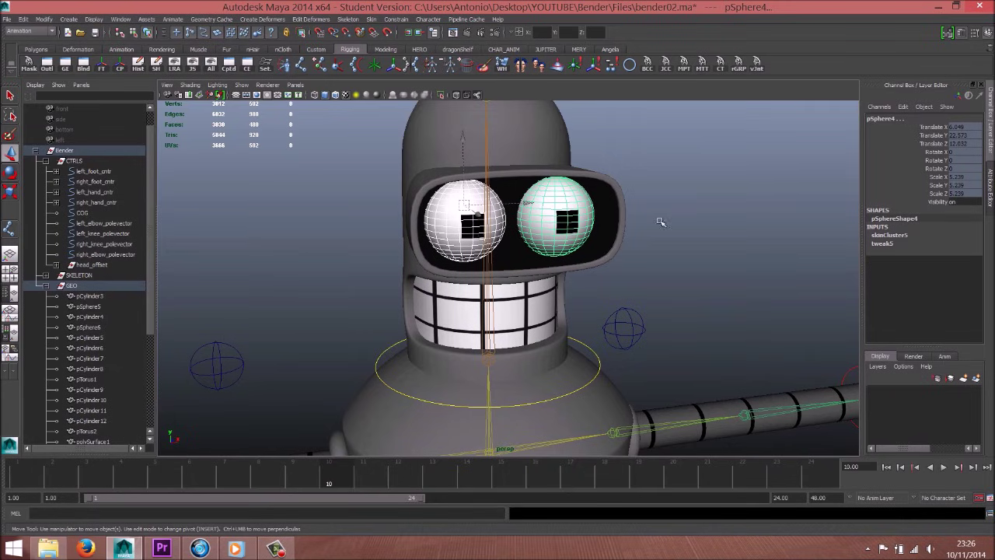
{"action": "left_click", "coordinate": [581, 225]}
{"action": "right_click_drag", "start_coordinate": [583, 225], "coordinate": [552, 416]}
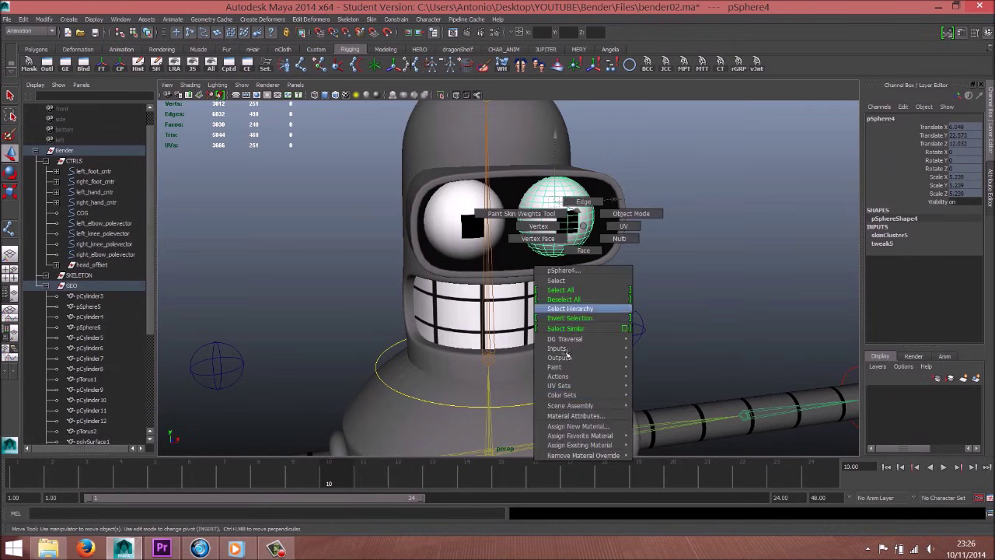
{"action": "left_click", "coordinate": [566, 416]}
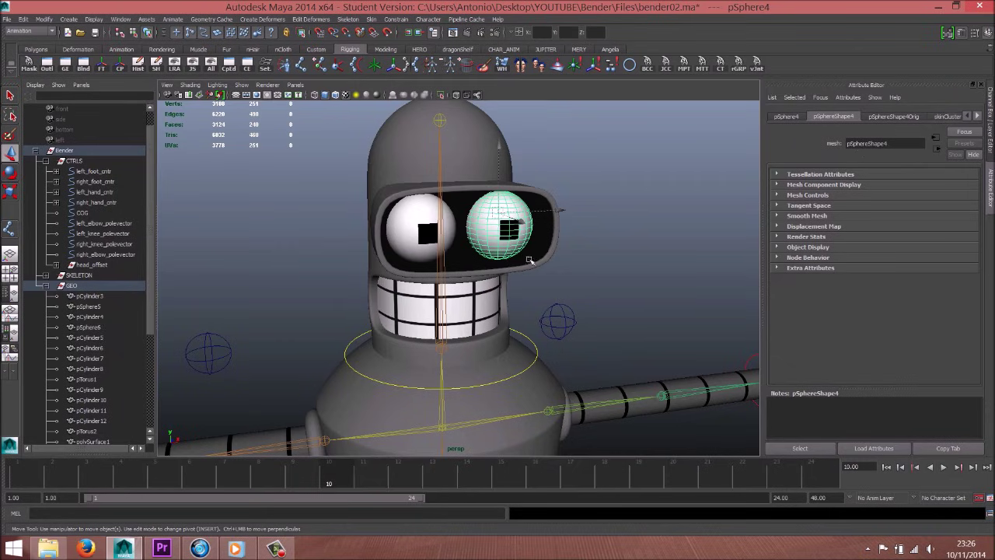
{"action": "right_click_drag", "start_coordinate": [529, 262], "coordinate": [529, 439]}
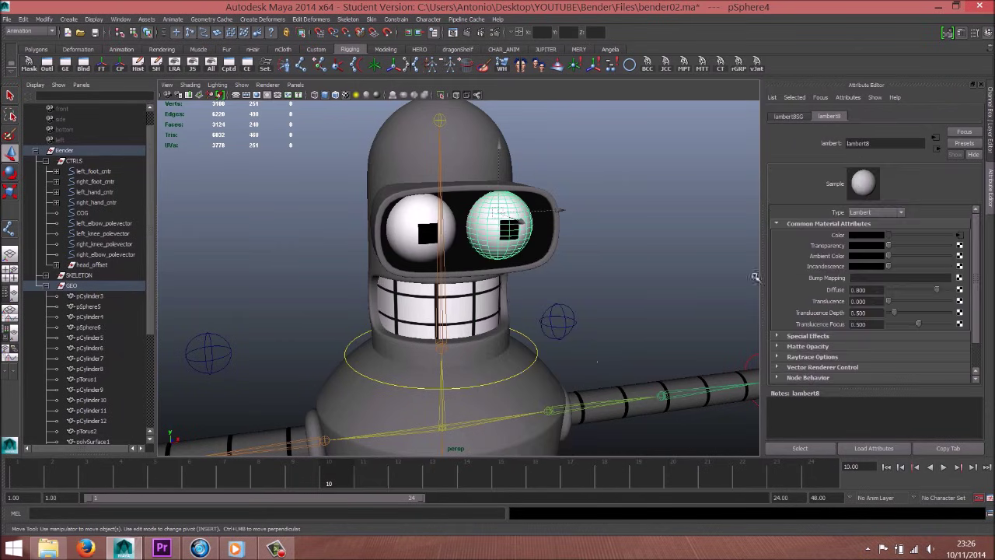
- Select both original eyeballs and hide them with Ctrl+H
{"action": "left_click", "coordinate": [422, 239], "text": "shift"}
{"action": "left_click_drag", "start_coordinate": [435, 249], "coordinate": [472, 269], "text": "alt"}
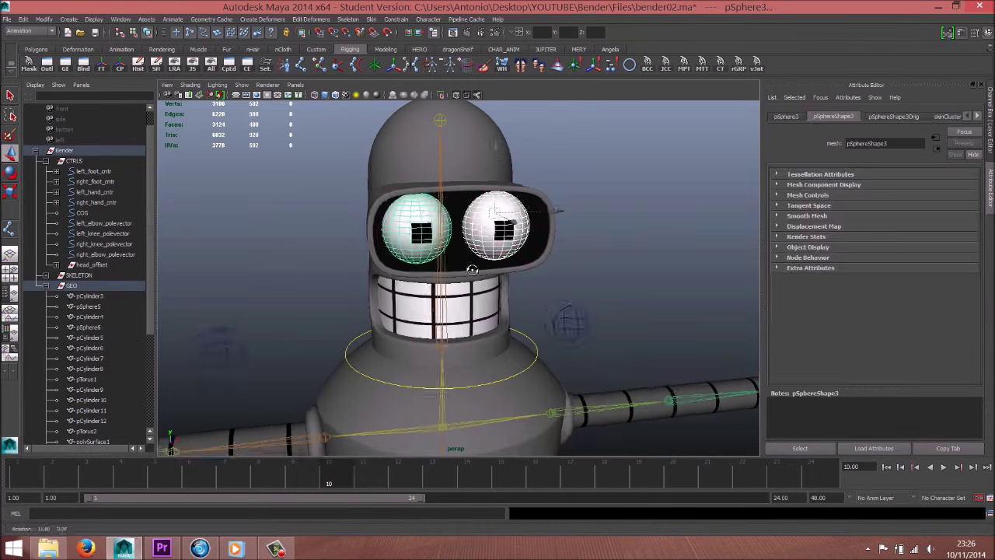
{"action": "key", "text": "bracketleft"}
{"action": "key", "text": "ctrl+h"}
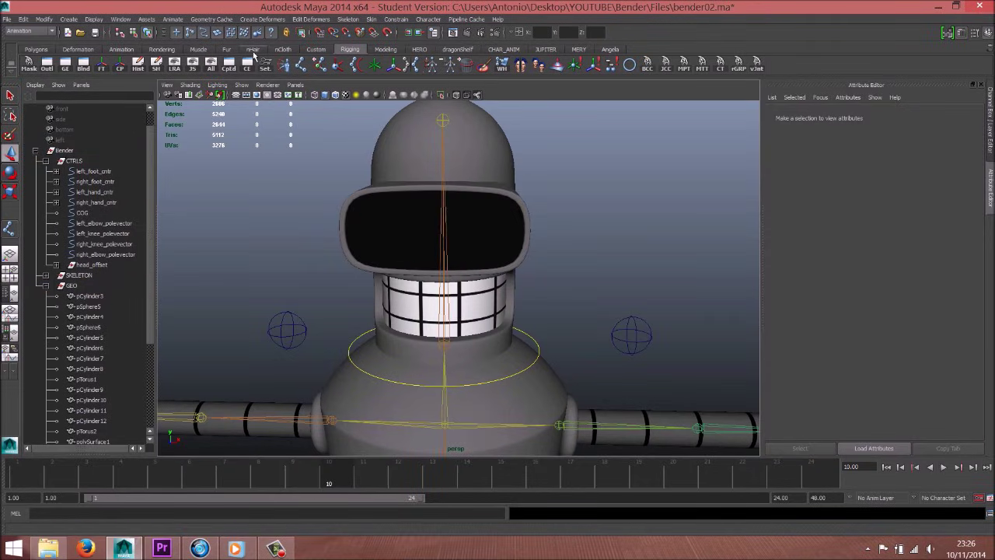
- Create a new polygon sphere and bring Bender's head into view
{"action": "left_click", "coordinate": [66, 19]}
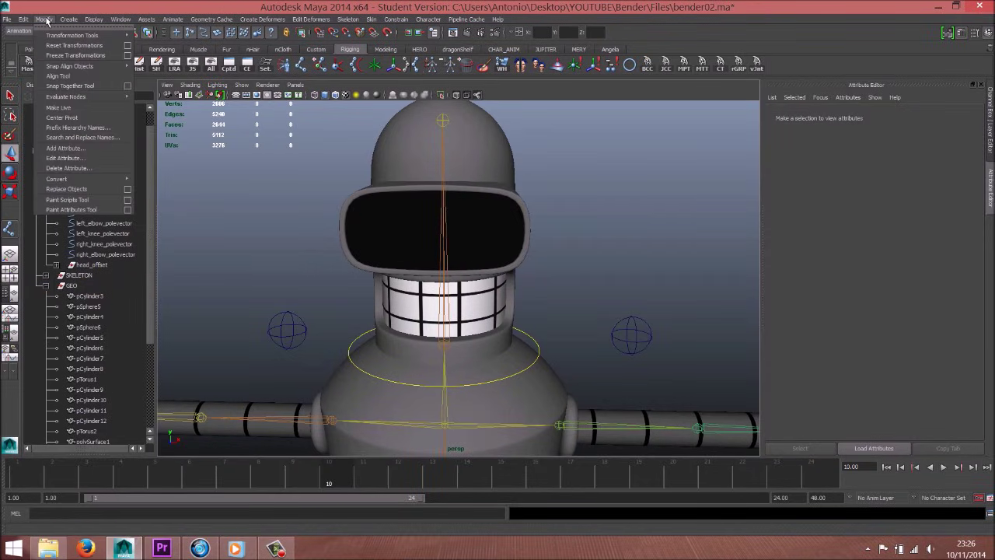
{"action": "mouse_move", "coordinate": [69, 20]}
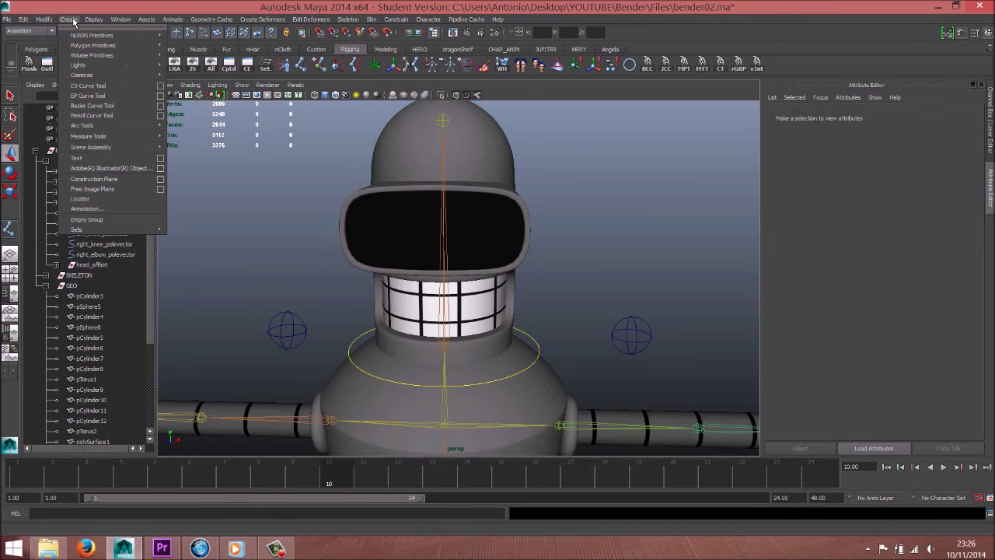
{"action": "mouse_move", "coordinate": [93, 45]}
{"action": "left_click", "coordinate": [192, 52]}
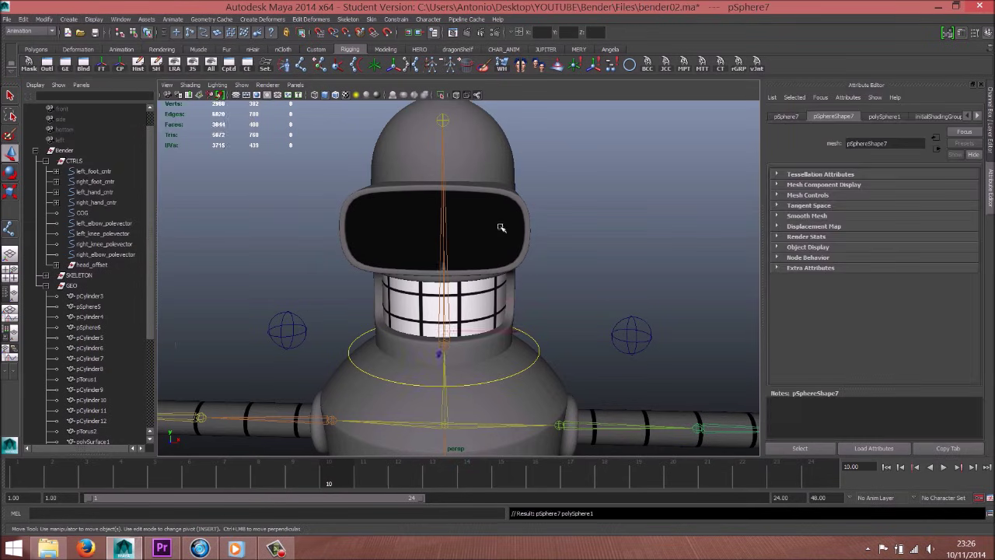
{"action": "left_click_drag", "start_coordinate": [437, 225], "coordinate": [564, 330], "text": "alt"}
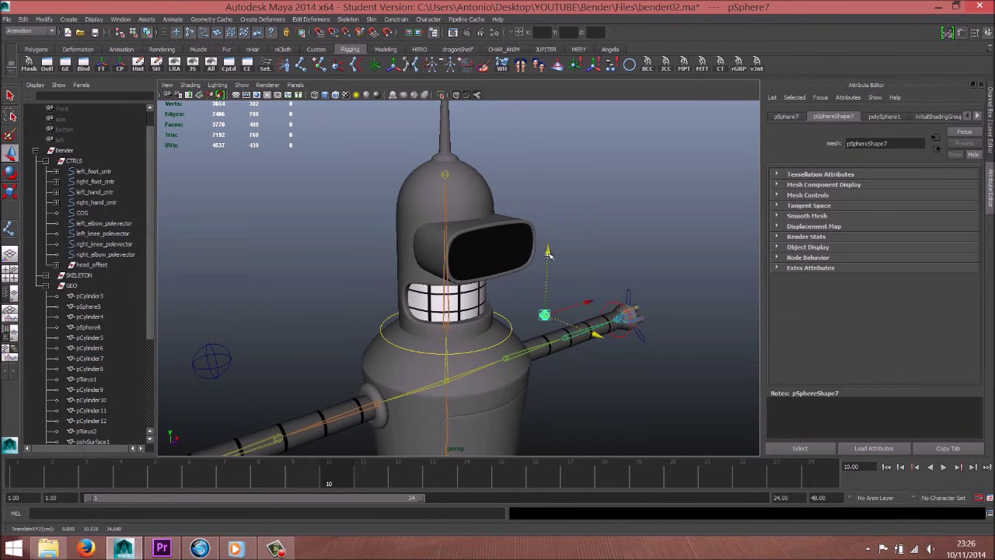
{"action": "scroll", "coordinate": [547, 173], "scroll_direction": "up", "scroll_amount": 3}
{"action": "left_click_drag", "start_coordinate": [588, 238], "coordinate": [505, 299], "text": "alt"}
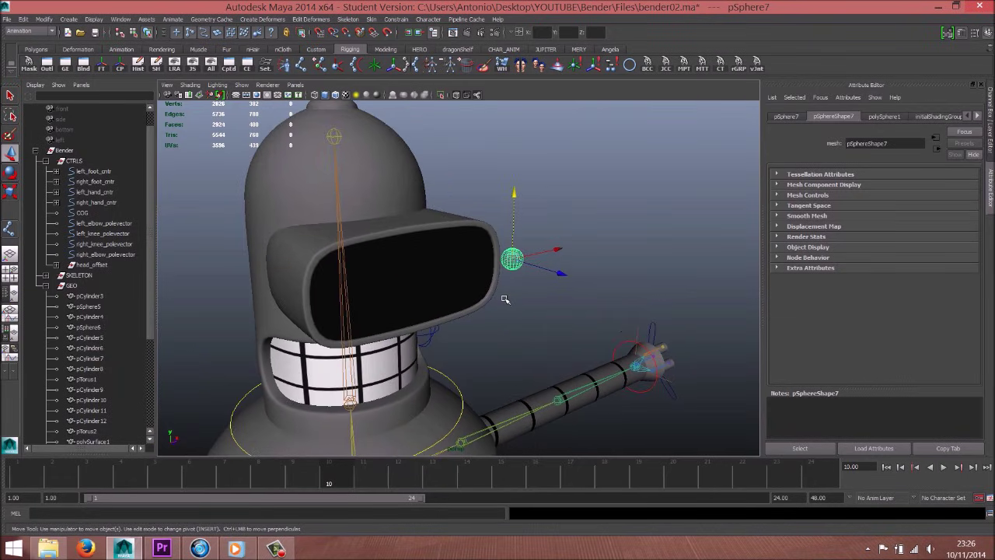
- Scale the new sphere up uniformly and rotate it around its X axis
{"action": "key", "text": "r"}
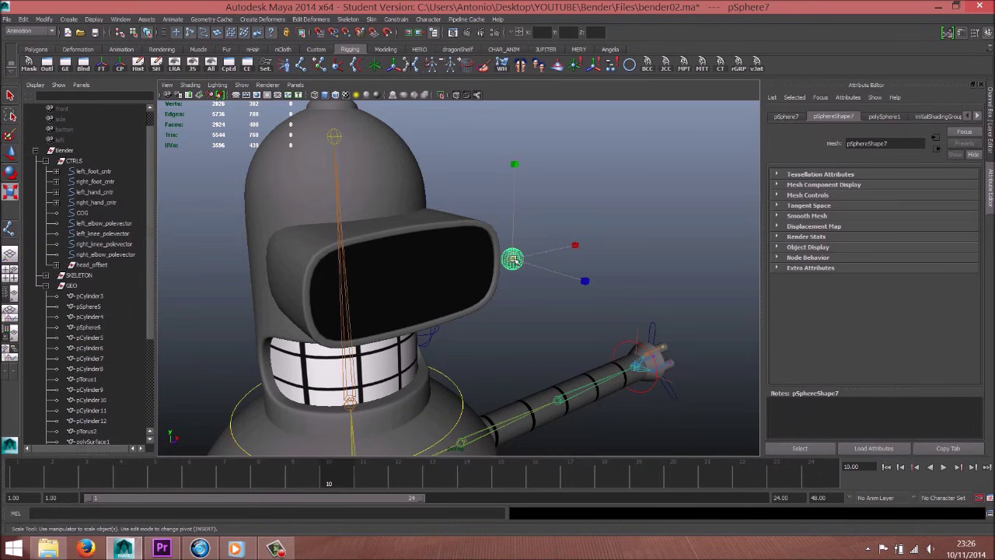
{"action": "left_click_drag", "start_coordinate": [513, 260], "coordinate": [558, 249]}
{"action": "key", "text": "e"}
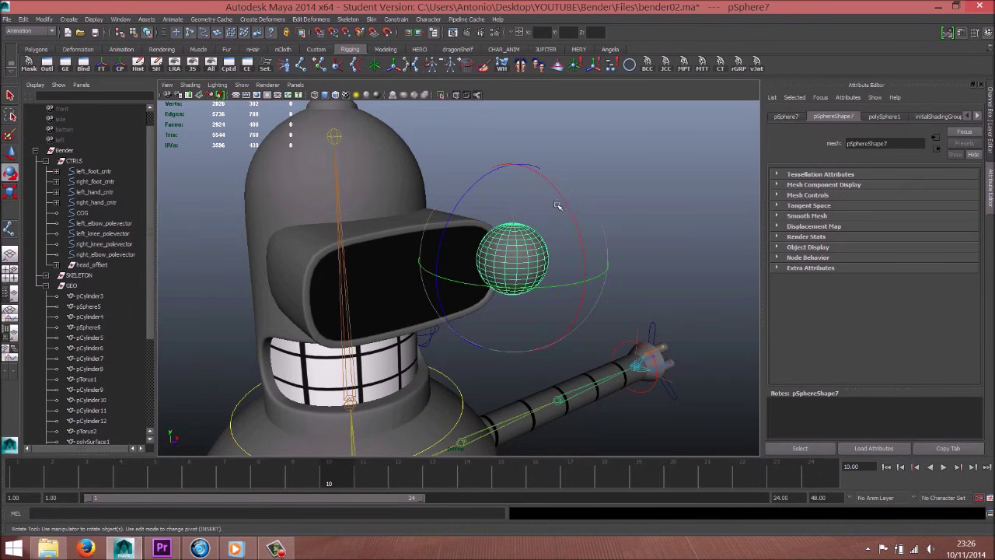
{"action": "left_click_drag", "start_coordinate": [561, 206], "coordinate": [578, 278]}
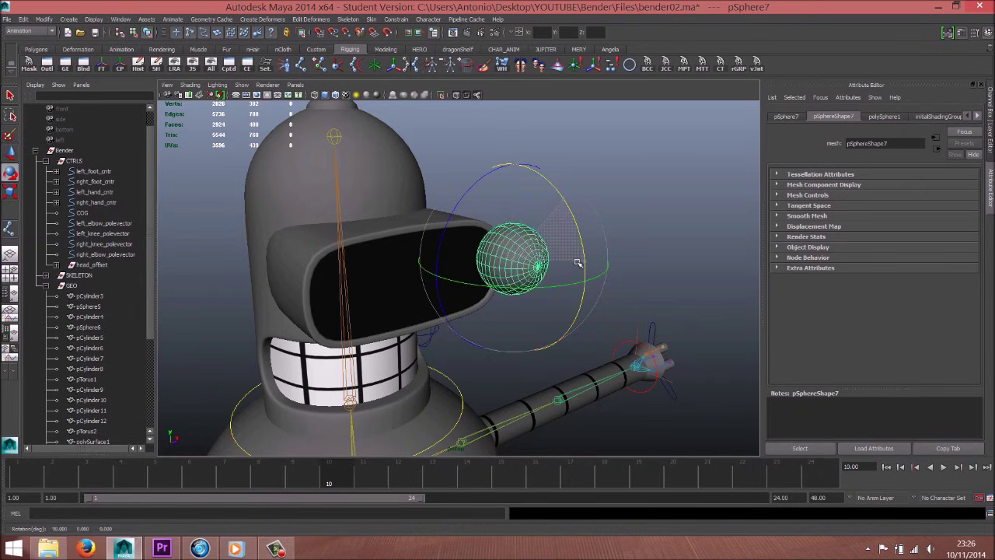
- Position the sphere in front of Bender's visor from a front angle
{"action": "left_click_drag", "start_coordinate": [522, 300], "coordinate": [485, 295], "text": "alt"}
{"action": "key", "text": "w"}
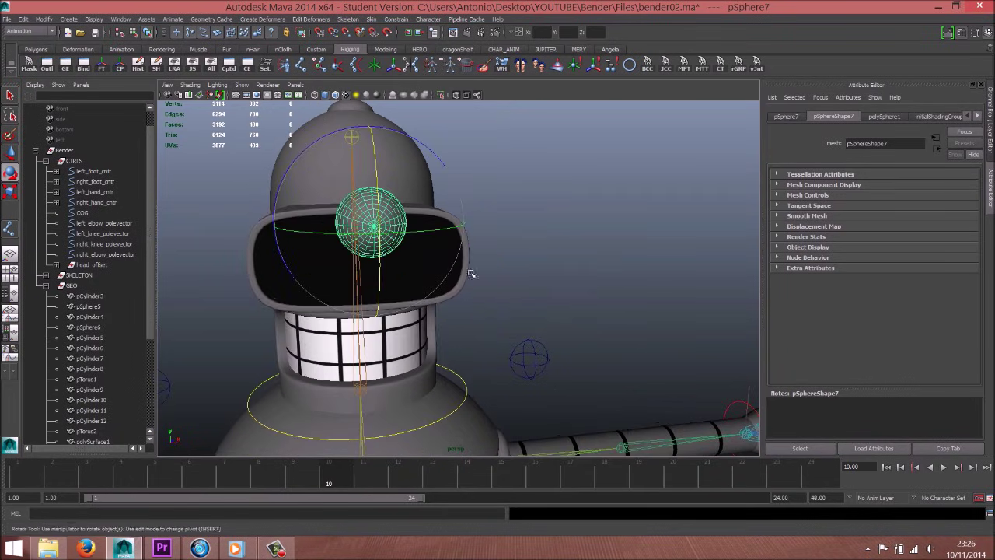
{"action": "scroll", "coordinate": [467, 271], "scroll_direction": "up", "scroll_amount": 2}
{"action": "scroll", "coordinate": [493, 284], "scroll_direction": "up", "scroll_amount": 2}
{"action": "scroll", "coordinate": [415, 295], "scroll_direction": "up", "scroll_amount": 2}
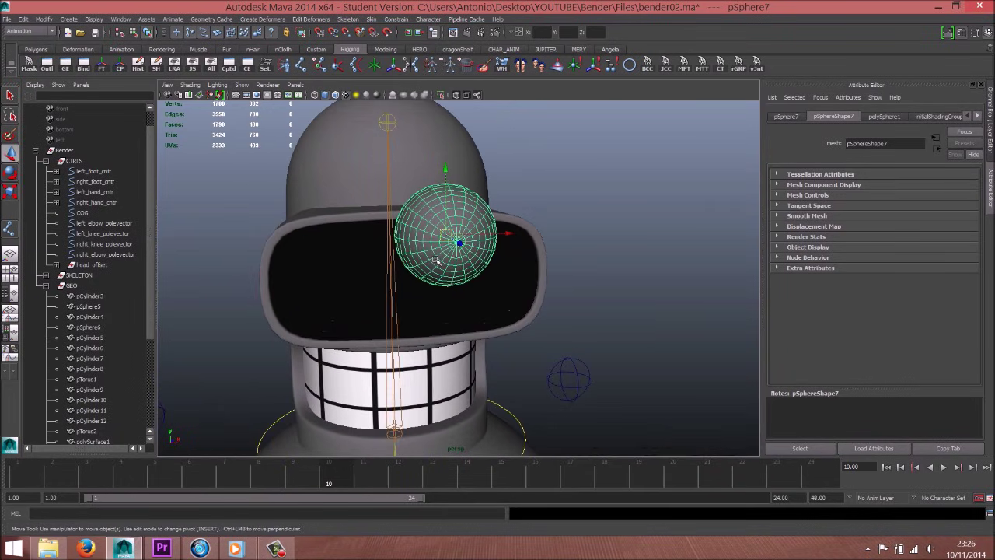
{"action": "right_click_drag", "start_coordinate": [437, 261], "coordinate": [424, 449]}
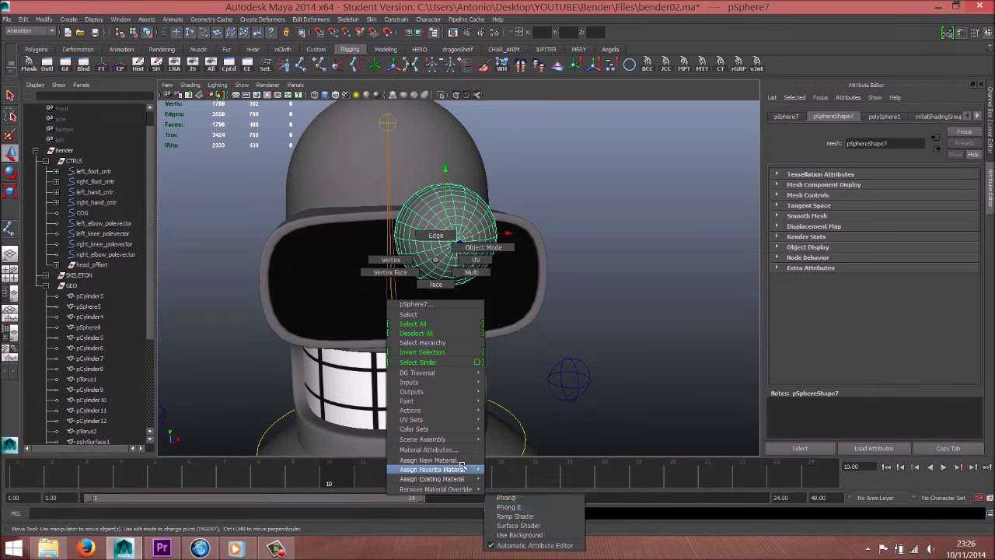
{"action": "mouse_move", "coordinate": [433, 479]}
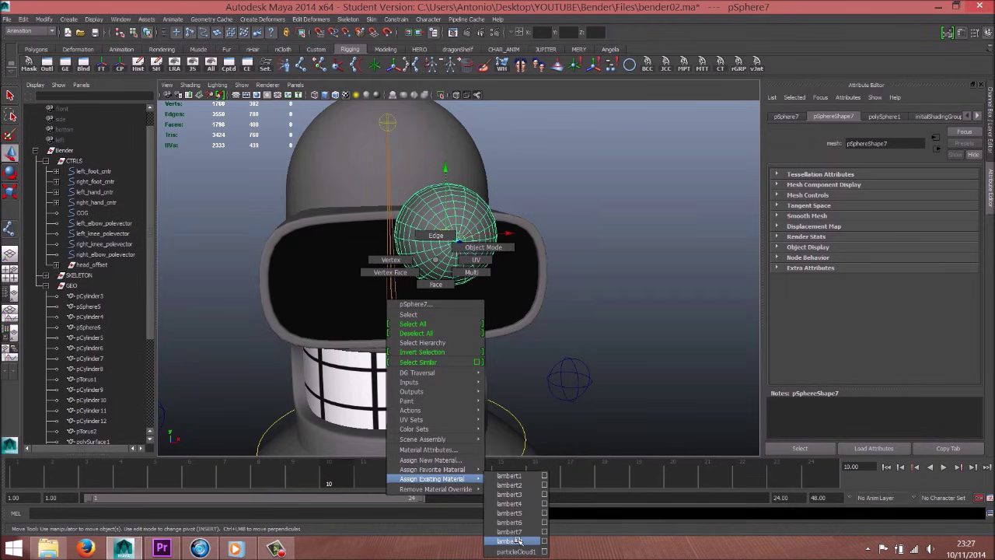
- Assign lambert8 to the new sphere and switch to the Polygons menu set
{"action": "left_click", "coordinate": [516, 539]}
{"action": "left_click_drag", "start_coordinate": [443, 334], "coordinate": [433, 167], "text": "alt"}
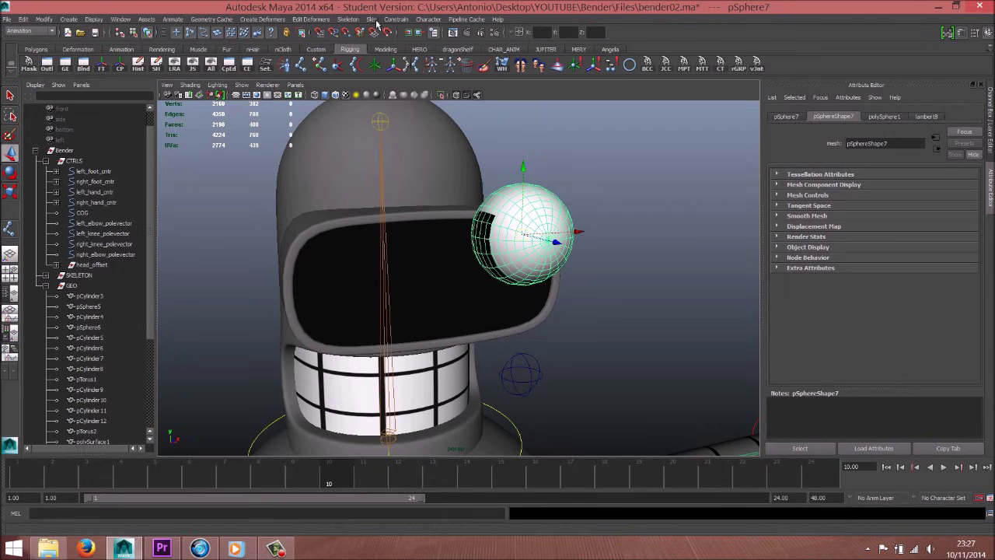
{"action": "left_click", "coordinate": [21, 33]}
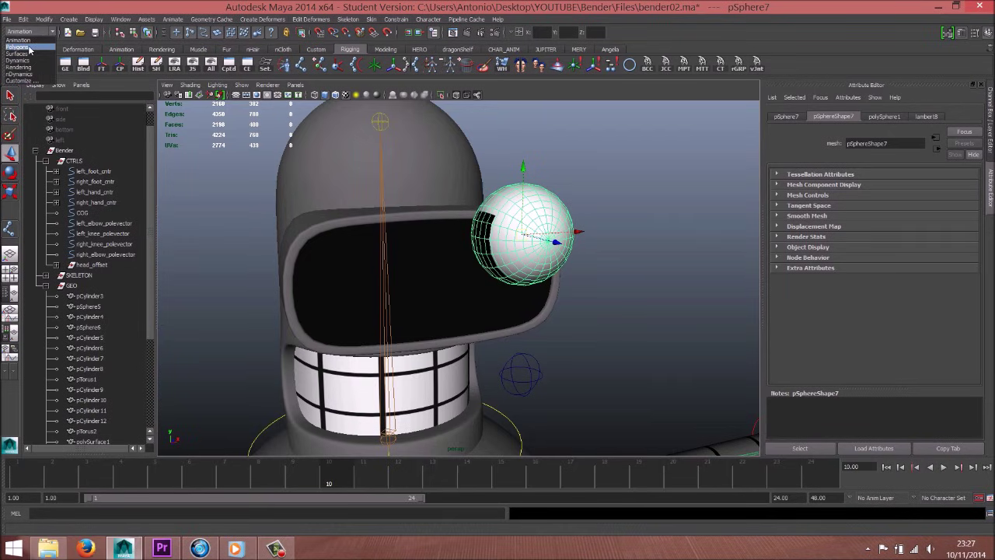
{"action": "left_click", "coordinate": [24, 48]}
- Apply a spherical UV projection and adjust its sweeps to centre the pupil
{"action": "left_click", "coordinate": [355, 19]}
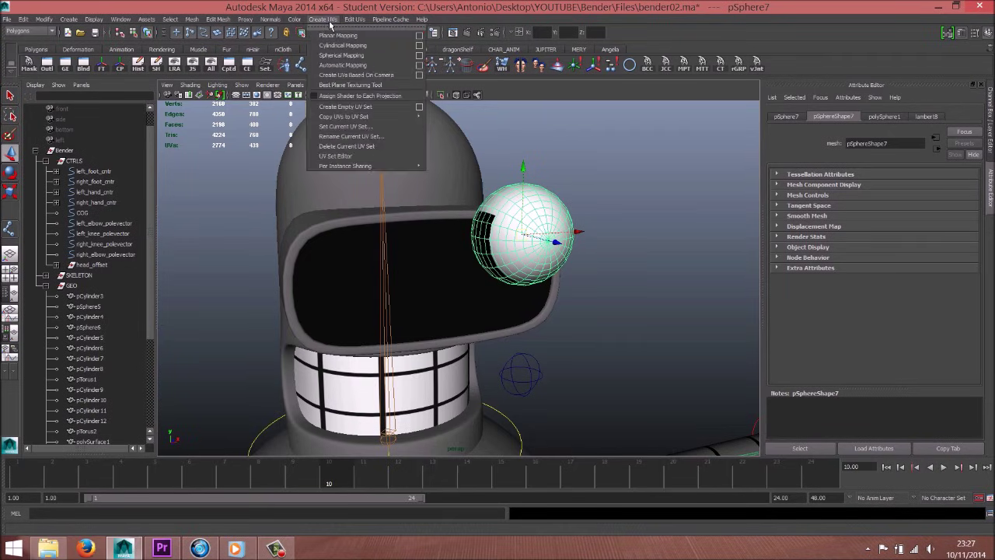
{"action": "left_click", "coordinate": [342, 55]}
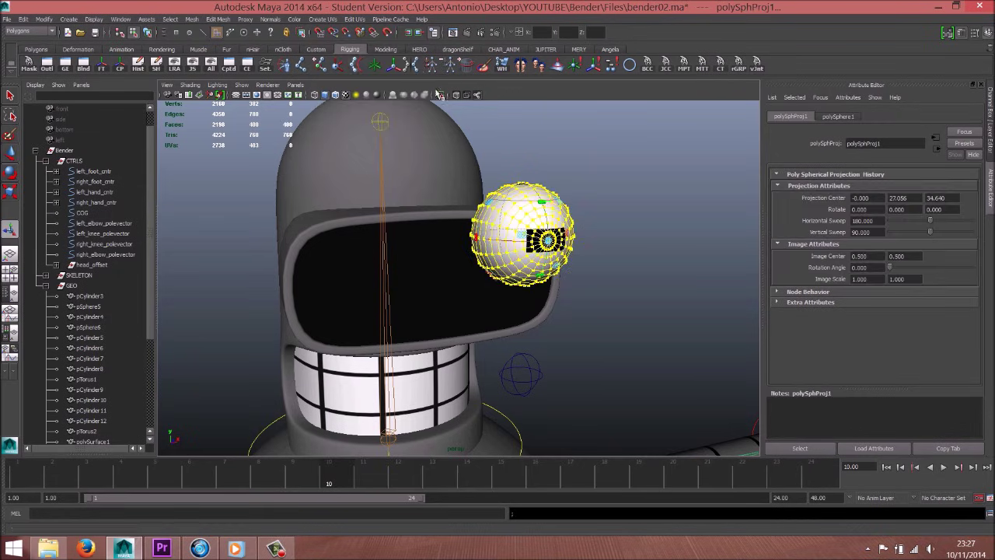
{"action": "scroll", "coordinate": [477, 184], "scroll_direction": "up", "scroll_amount": 3}
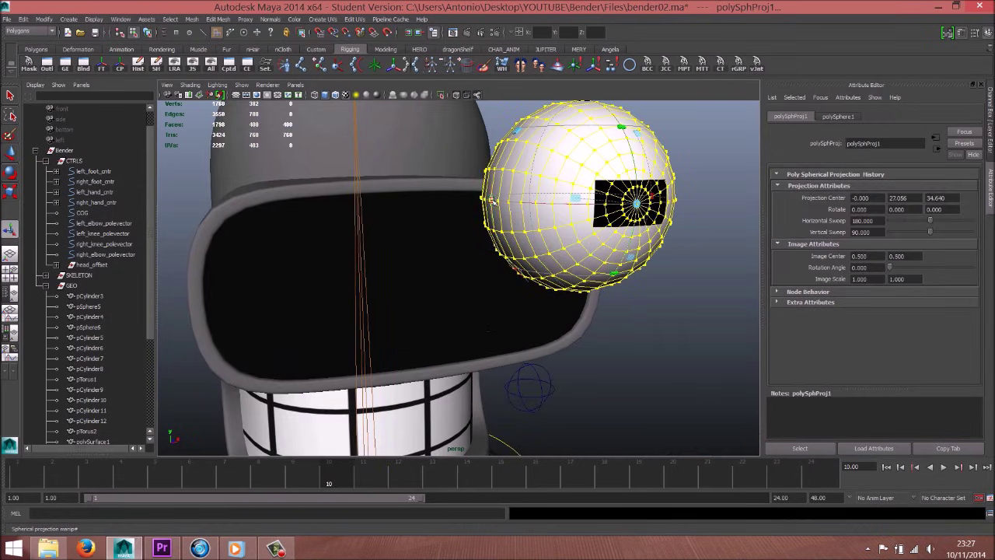
{"action": "left_click_drag", "start_coordinate": [492, 201], "coordinate": [539, 204]}
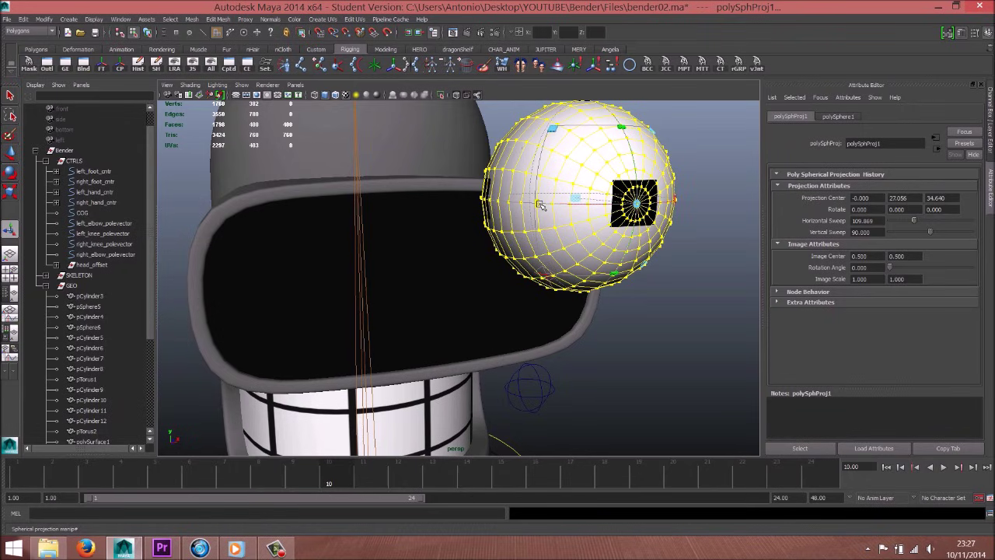
{"action": "left_click_drag", "start_coordinate": [539, 204], "coordinate": [482, 187], "text": "alt"}
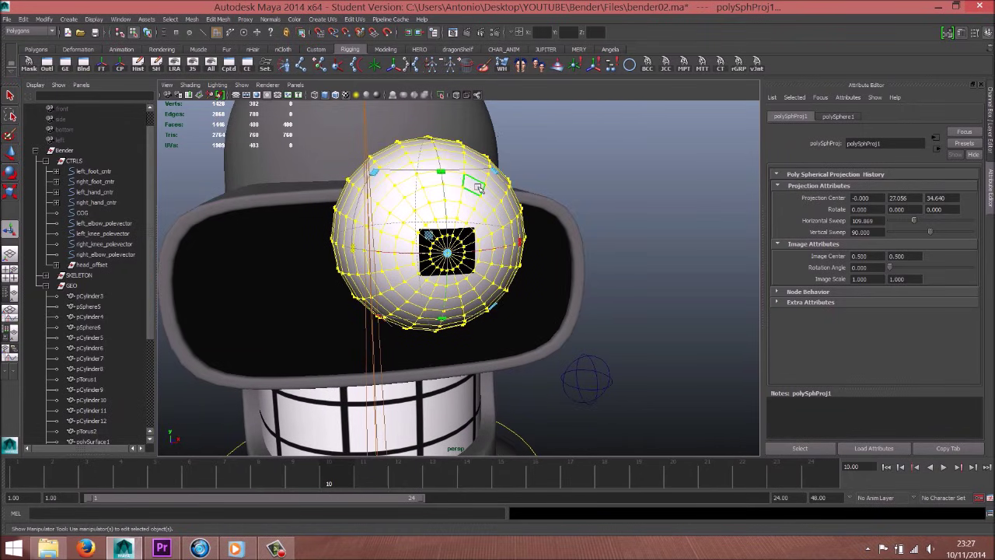
{"action": "left_click_drag", "start_coordinate": [445, 172], "coordinate": [443, 170]}
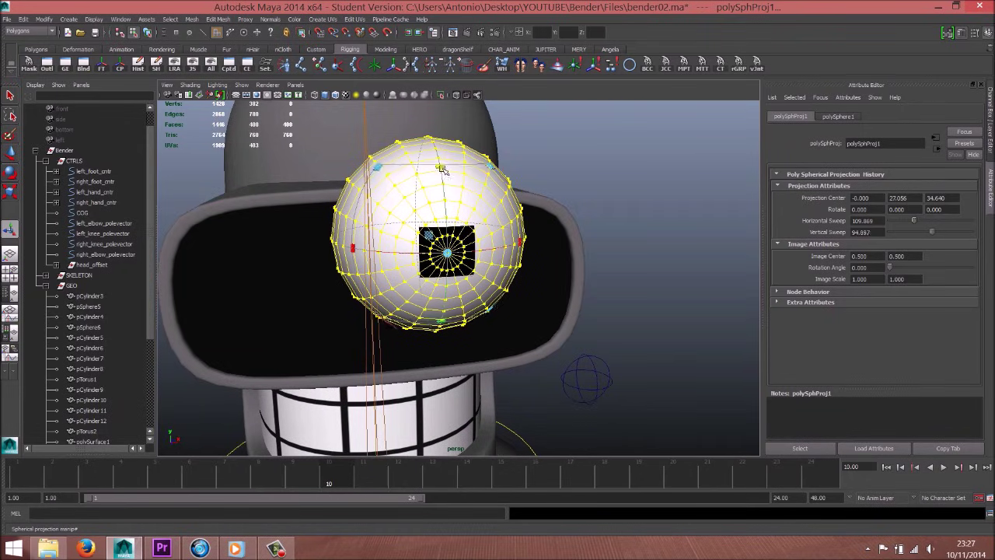
{"action": "left_click_drag", "start_coordinate": [443, 169], "coordinate": [442, 166]}
{"action": "key", "text": "w"}
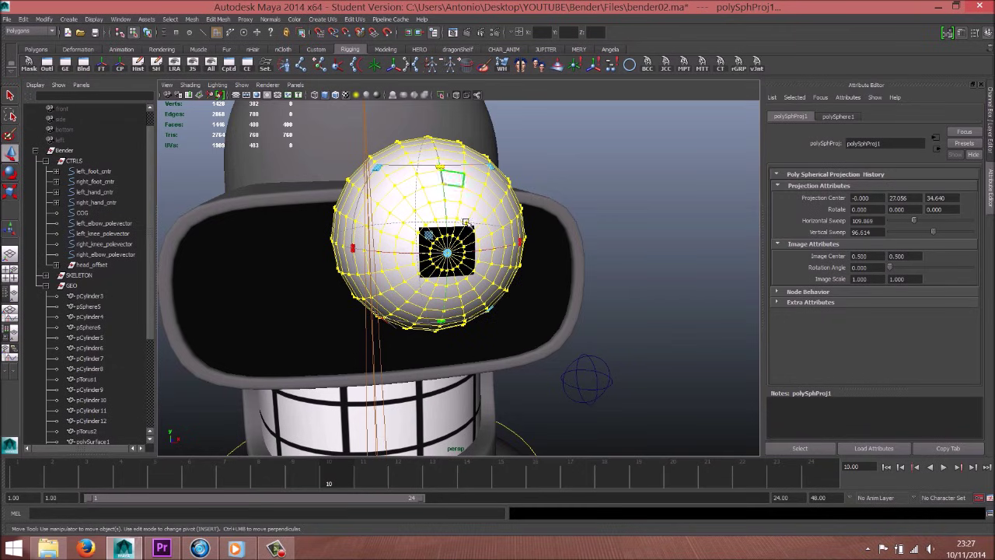
- Select the eye sphere and switch to the front view
{"action": "right_click_drag", "start_coordinate": [460, 286], "coordinate": [498, 279]}
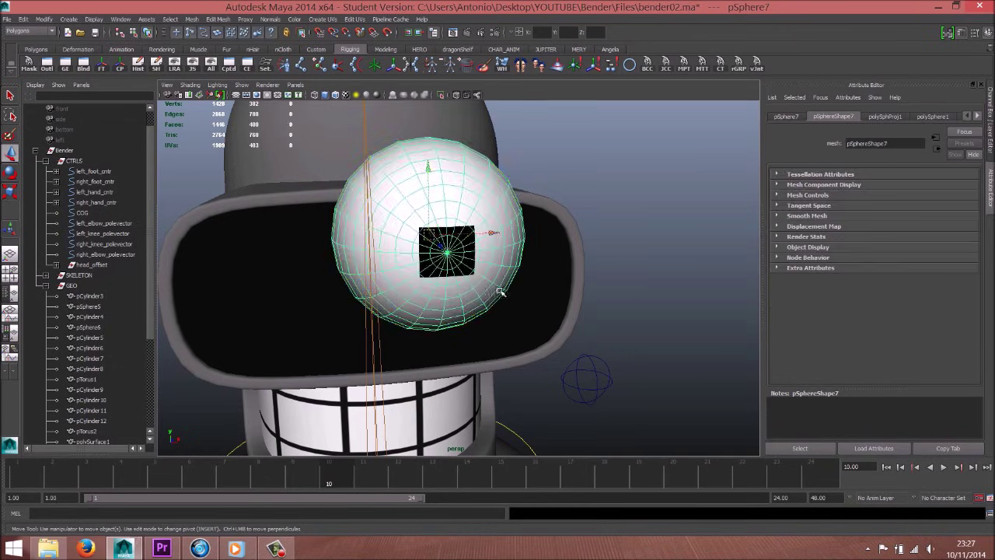
{"action": "left_click_drag", "start_coordinate": [497, 279], "coordinate": [539, 268], "text": "alt"}
{"action": "left_click", "coordinate": [540, 268]}
{"action": "left_click", "coordinate": [491, 274]}
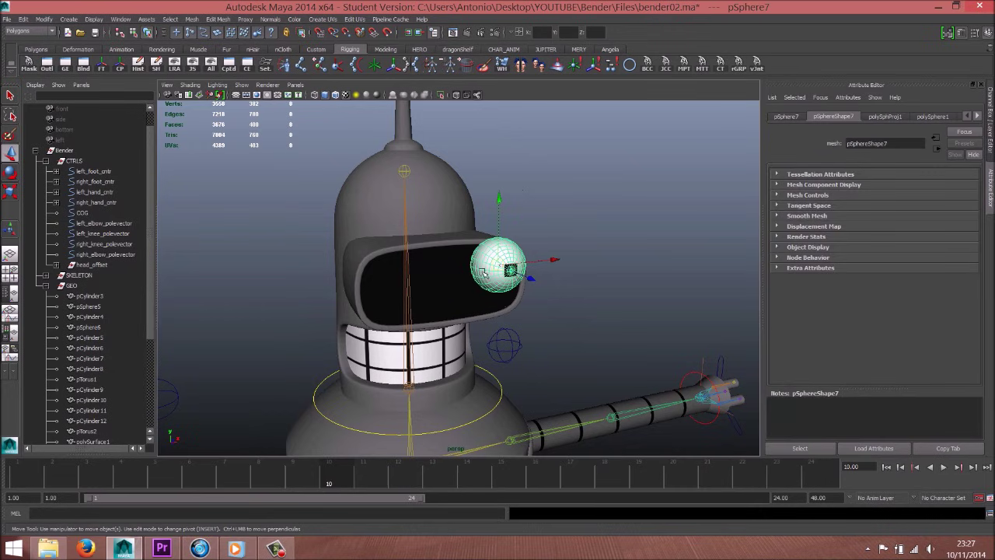
{"action": "key", "text": "r"}
{"action": "key", "text": "space"}
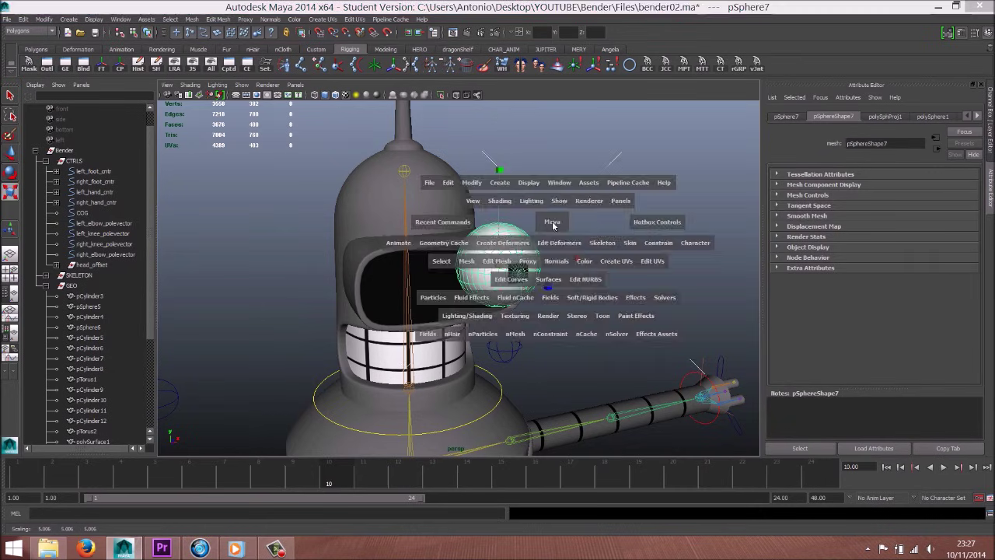
{"action": "left_click_drag", "start_coordinate": [533, 277], "coordinate": [533, 311]}
- Move the eye sphere down into Bender's visor and nudge it right
{"action": "key", "text": "w"}
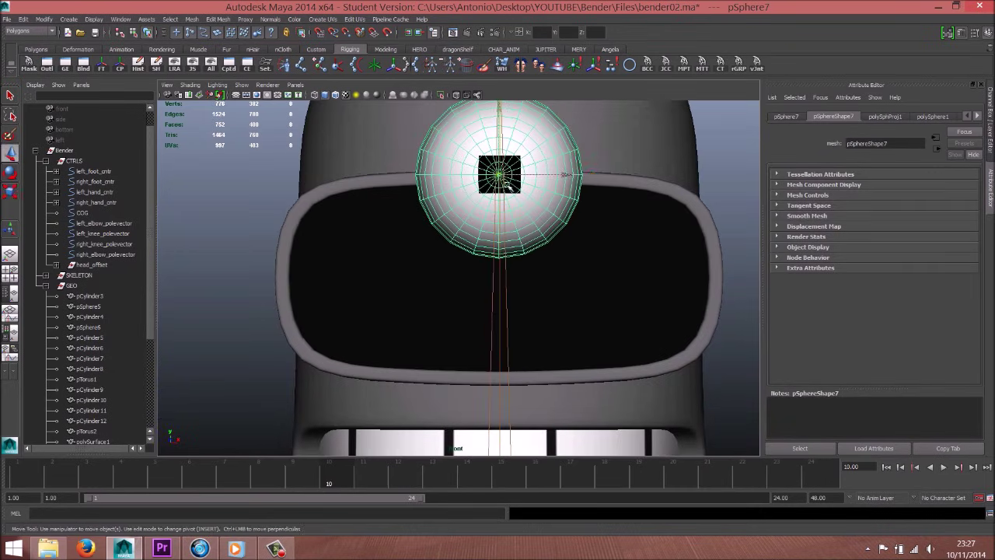
{"action": "left_click_drag", "start_coordinate": [493, 161], "coordinate": [402, 278]}
{"action": "scroll", "coordinate": [402, 278], "scroll_direction": "up", "scroll_amount": 3}
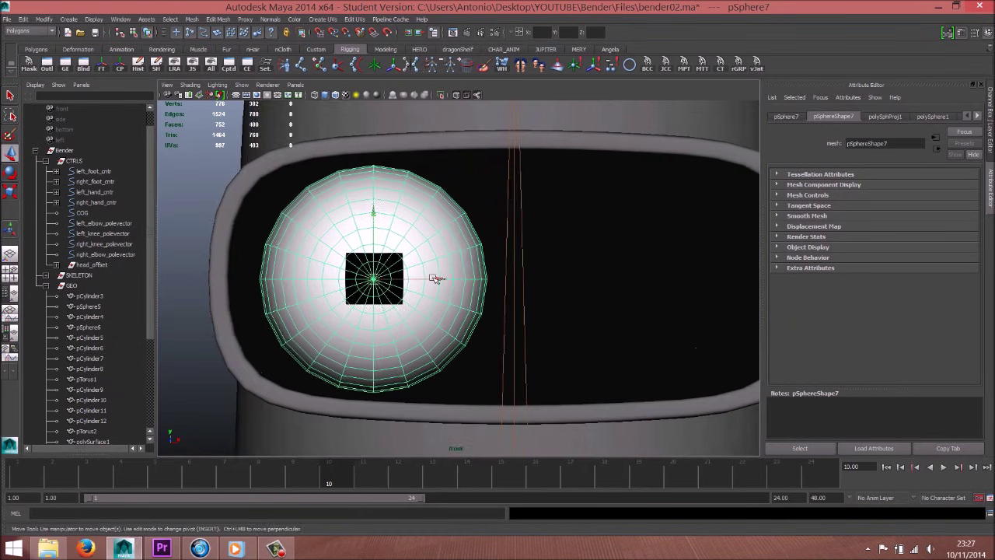
{"action": "scroll", "coordinate": [402, 278], "scroll_direction": "up", "scroll_amount": 2}
{"action": "scroll", "coordinate": [398, 278], "scroll_direction": "up", "scroll_amount": 2}
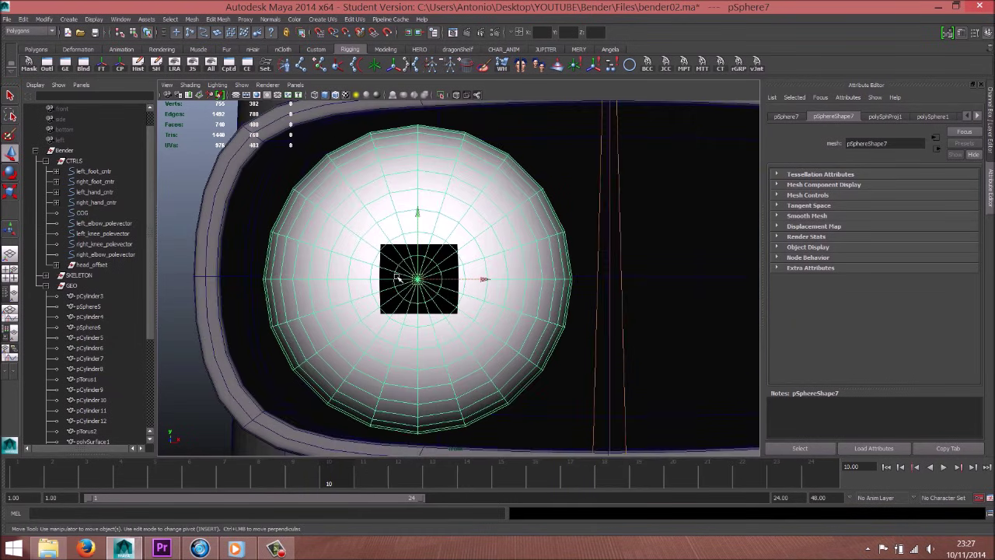
{"action": "key", "text": "4"}
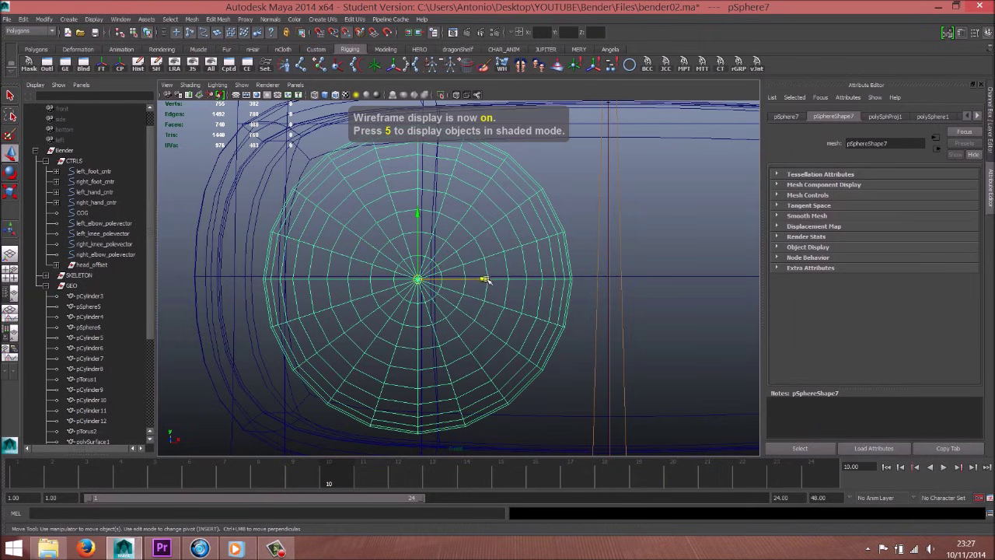
{"action": "left_click_drag", "start_coordinate": [485, 280], "coordinate": [502, 280]}
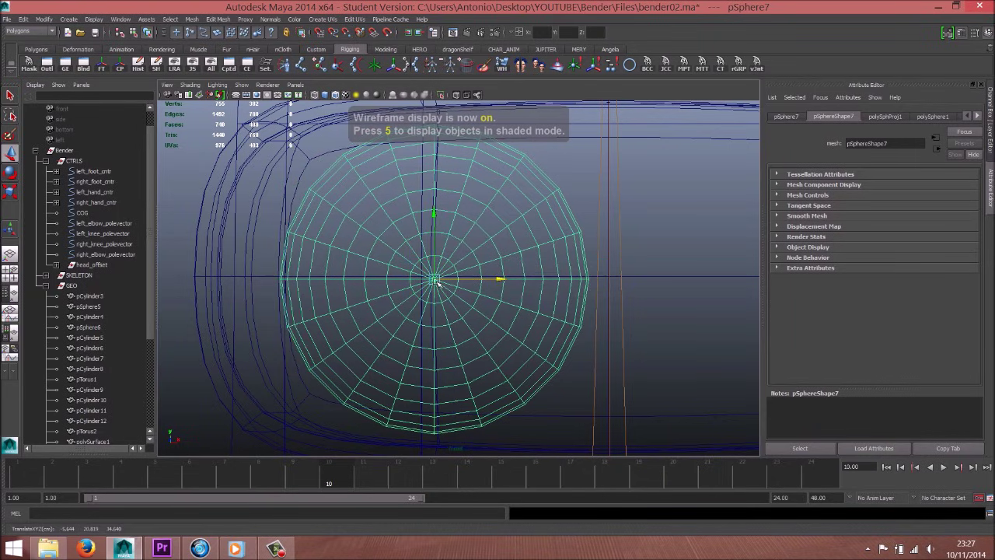
{"action": "key", "text": "6"}
- Scale the eye sphere up uniformly
{"action": "key", "text": "space"}
{"action": "left_click", "coordinate": [464, 307]}
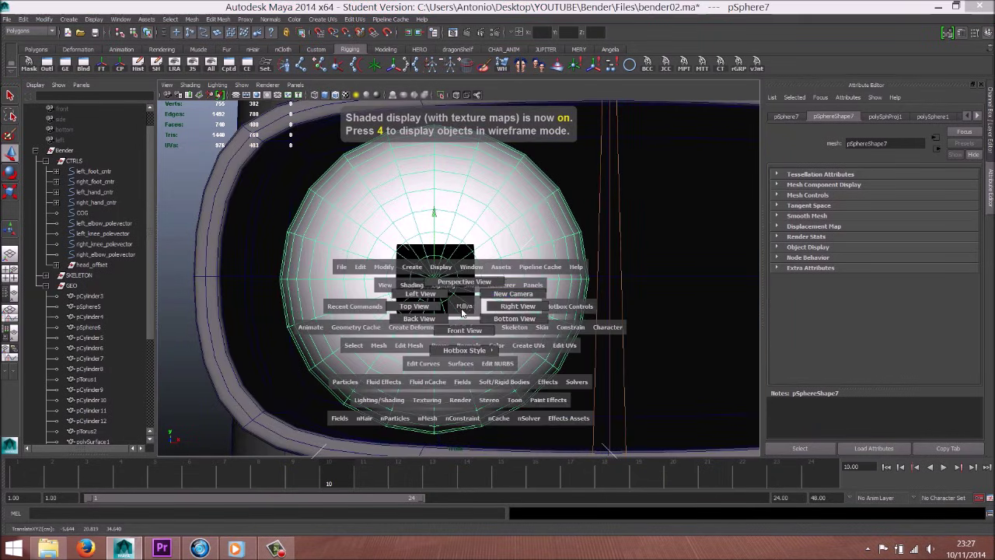
{"action": "key", "text": "5"}
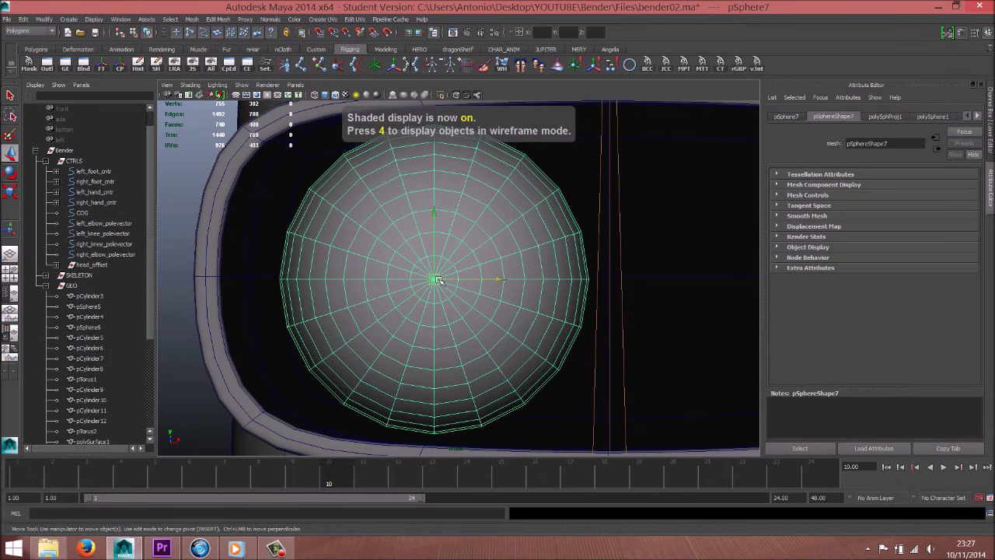
{"action": "key", "text": "6"}
{"action": "key", "text": "r"}
{"action": "left_click_drag", "start_coordinate": [430, 276], "coordinate": [447, 281]}
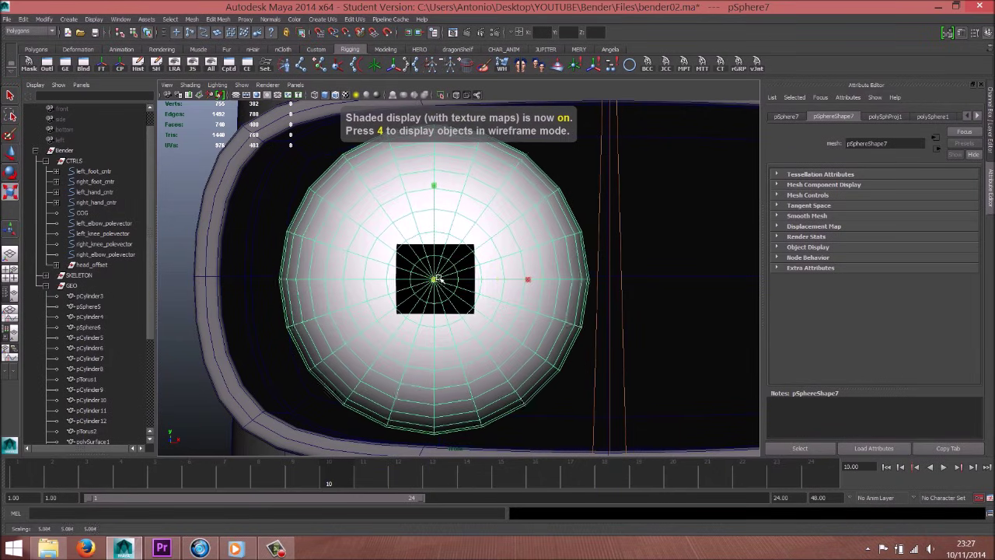
- Slide the eye sphere deeper into its socket in perspective and duplicate it
{"action": "key", "text": "w"}
{"action": "key", "text": "space"}
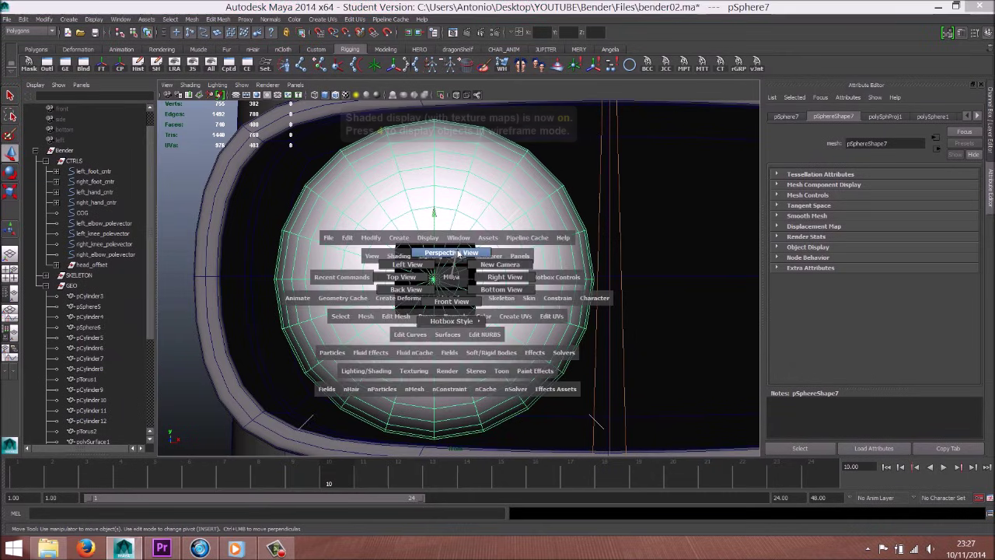
{"action": "mouse_move", "coordinate": [448, 282]}
{"action": "left_mouse_down"}
{"action": "mouse_move", "coordinate": [556, 267]}
{"action": "mouse_move", "coordinate": [464, 277]}
{"action": "mouse_move", "coordinate": [544, 299]}
{"action": "mouse_move", "coordinate": [491, 287]}
{"action": "mouse_move", "coordinate": [404, 296]}
{"action": "left_mouse_up"}
{"action": "key", "text": "f"}
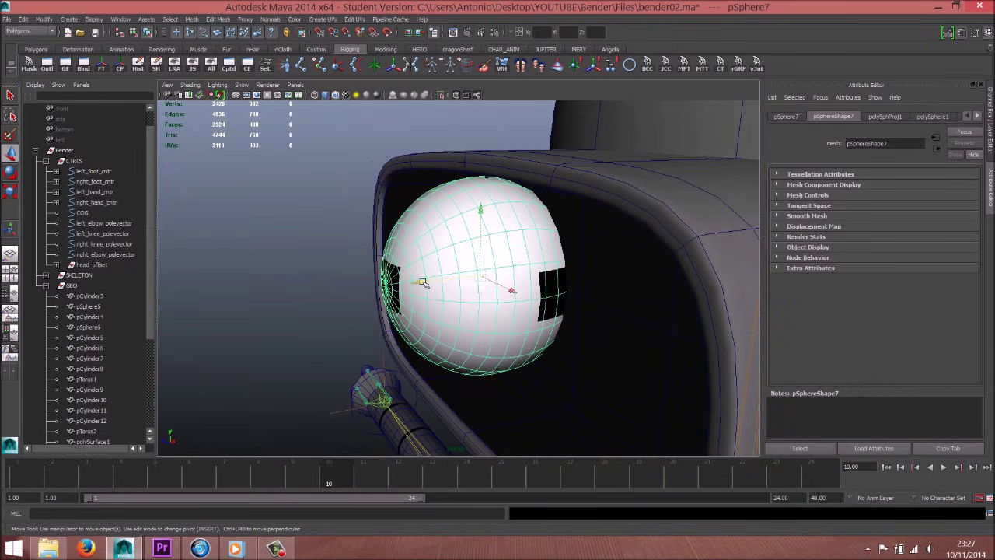
{"action": "left_click_drag", "start_coordinate": [422, 283], "coordinate": [494, 295]}
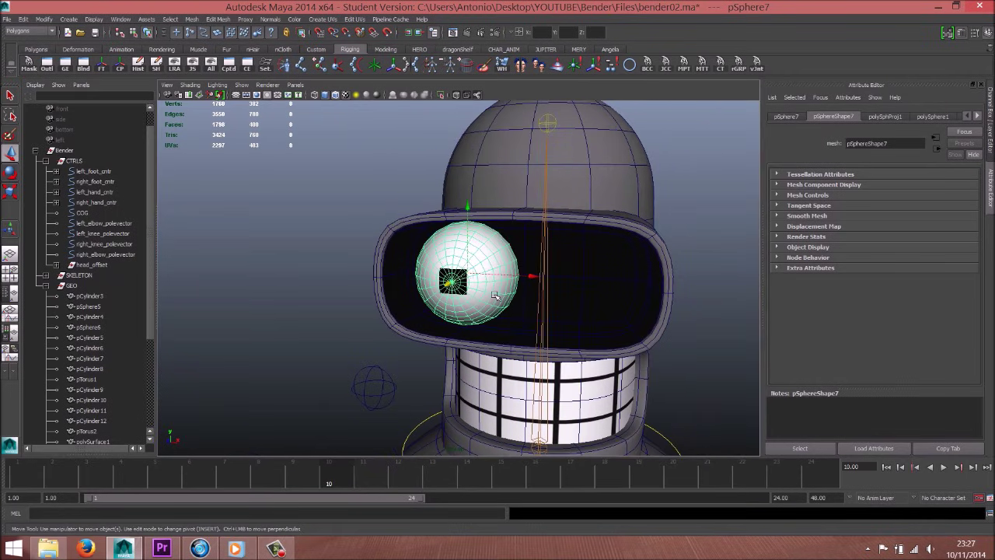
{"action": "key", "text": "ctrl+d"}
- Move the duplicate eye into the right visor socket in the front view
{"action": "key", "text": "space"}
{"action": "key", "text": "f"}
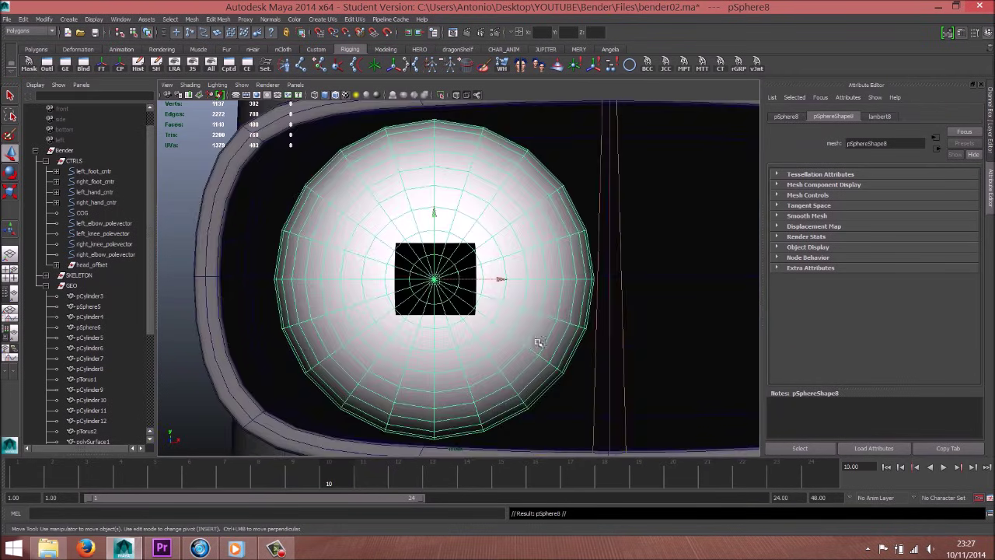
{"action": "middle_click_drag", "start_coordinate": [539, 342], "coordinate": [506, 320], "text": "alt"}
{"action": "right_click_drag", "start_coordinate": [506, 320], "coordinate": [449, 308], "text": "alt"}
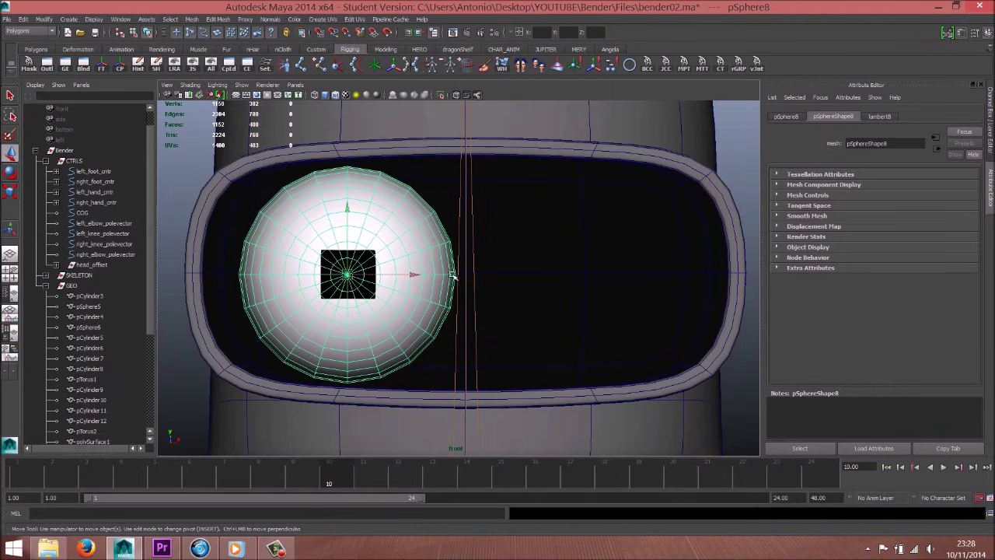
{"action": "left_click_drag", "start_coordinate": [412, 273], "coordinate": [615, 273]}
{"action": "scroll", "coordinate": [545, 320], "scroll_direction": "up", "scroll_amount": 2}
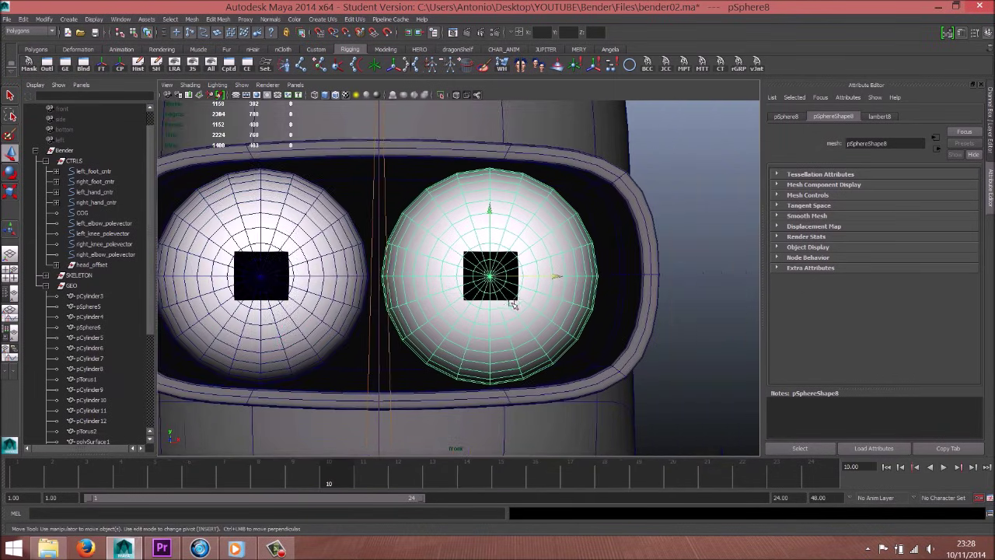
{"action": "scroll", "coordinate": [544, 320], "scroll_direction": "up", "scroll_amount": 2}
- Fine-tune the duplicate eye's position to centre it in the socket
{"action": "key", "text": "4"}
{"action": "middle_click_drag", "start_coordinate": [544, 320], "coordinate": [519, 318], "text": "alt"}
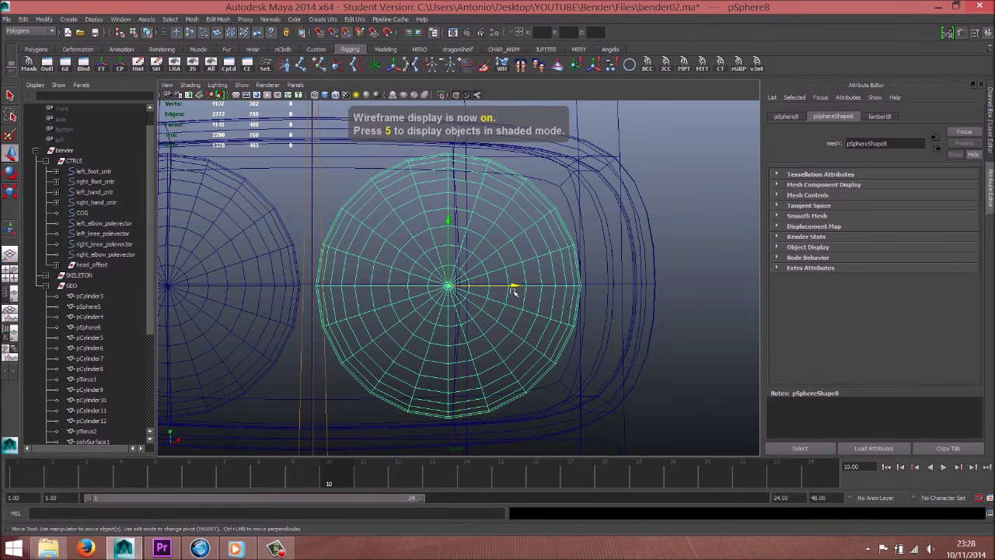
{"action": "key", "text": "ctrl+z"}
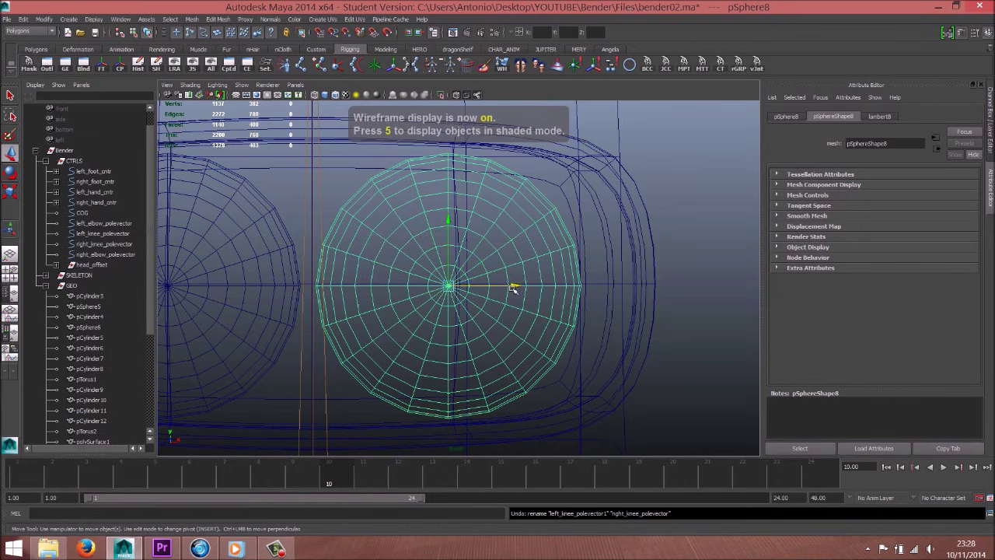
{"action": "left_click_drag", "start_coordinate": [513, 287], "coordinate": [525, 288]}
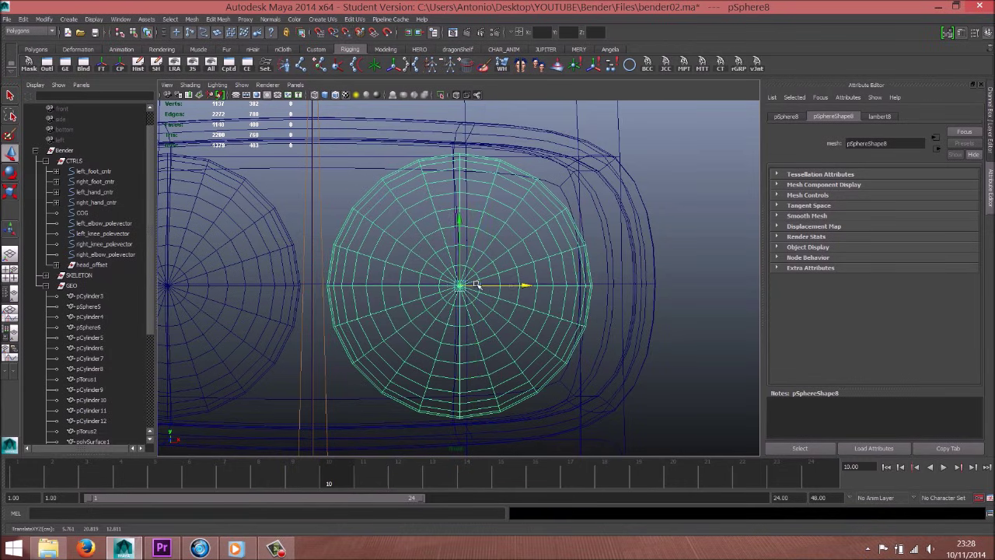
{"action": "key", "text": "6"}
- Return to perspective, deselect, and view Bender's face with both eyes
{"action": "key", "text": "space"}
{"action": "left_click_drag", "start_coordinate": [467, 266], "coordinate": [466, 233]}
{"action": "mouse_move", "coordinate": [285, 275]}
{"action": "left_mouse_down", "text": "alt"}
{"action": "mouse_move", "coordinate": [553, 287]}
{"action": "mouse_move", "coordinate": [518, 304]}
{"action": "left_mouse_up", "text": "alt"}
{"action": "left_click", "coordinate": [553, 287]}
{"action": "right_click_drag", "start_coordinate": [509, 304], "coordinate": [451, 301], "text": "alt"}
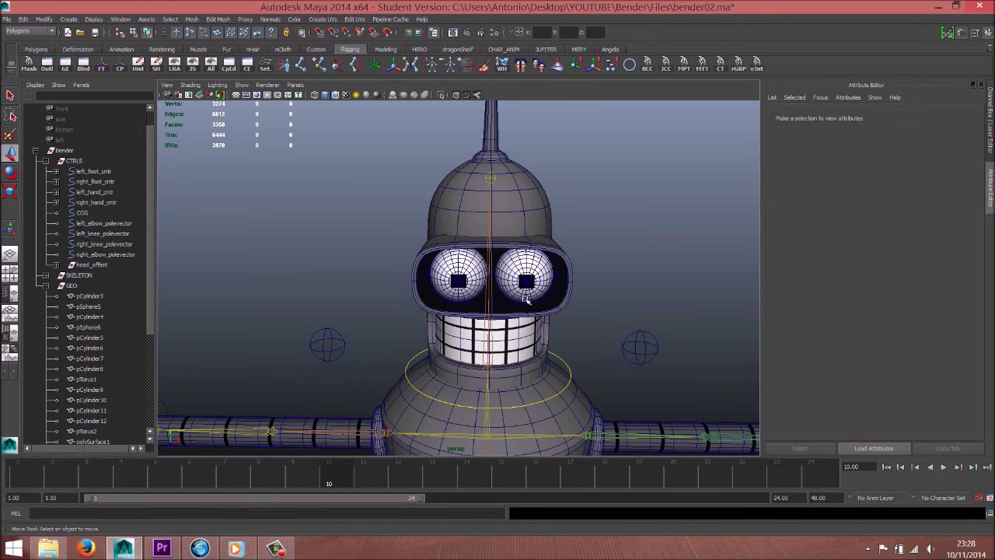
- Switch the menu set to Animation
{"action": "left_click_drag", "start_coordinate": [532, 374], "coordinate": [525, 313], "text": "alt"}
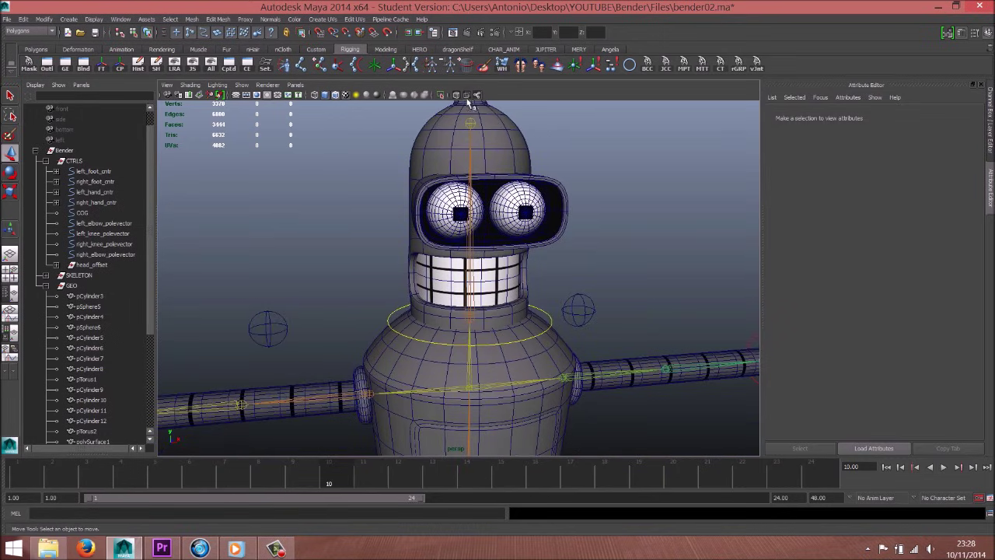
{"action": "left_click_drag", "start_coordinate": [449, 237], "coordinate": [469, 265], "text": "alt"}
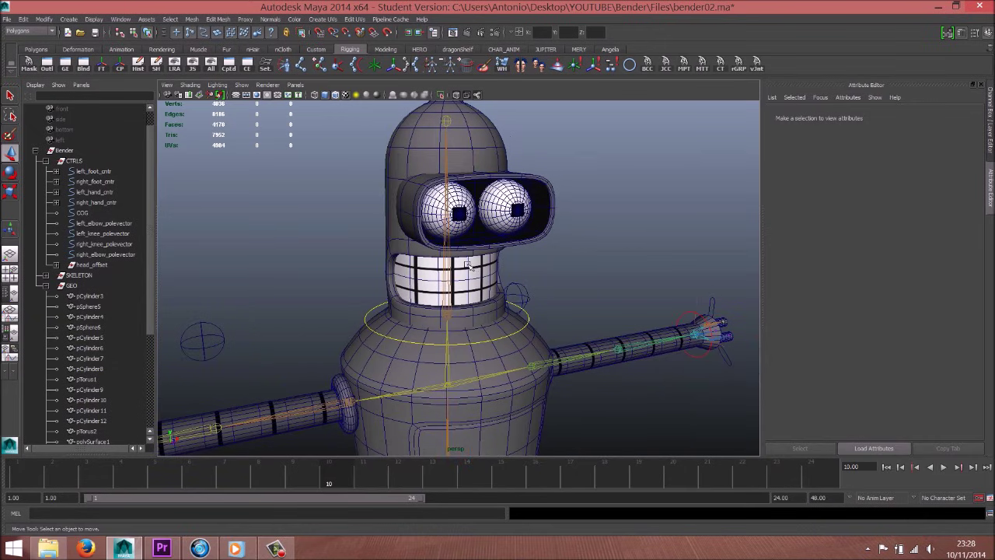
{"action": "left_click", "coordinate": [295, 19]}
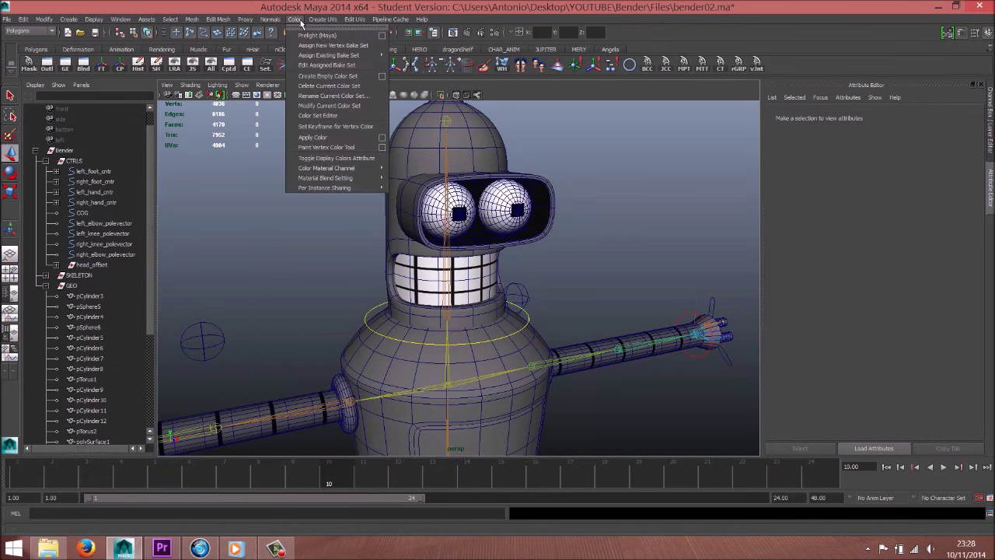
{"action": "left_click", "coordinate": [265, 22]}
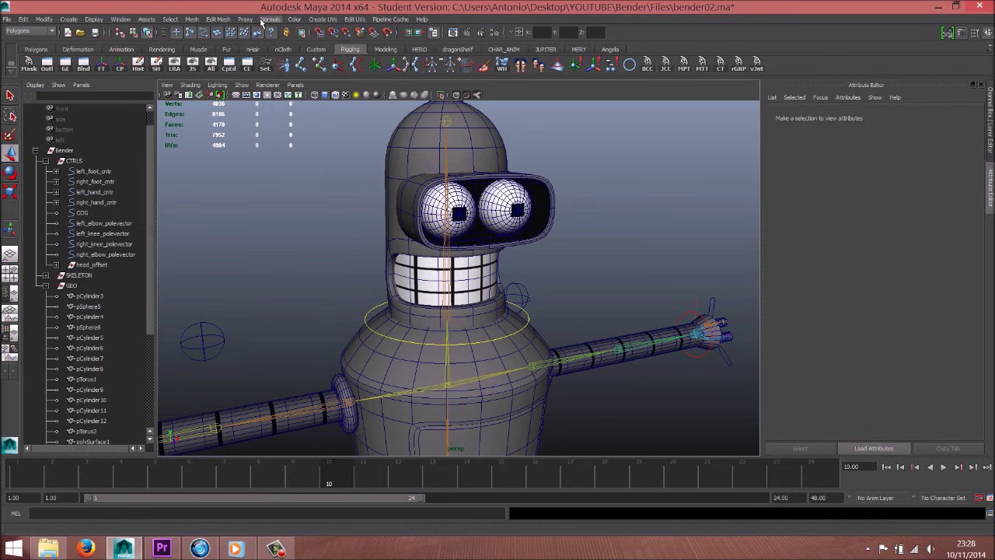
{"action": "left_click", "coordinate": [272, 22]}
{"action": "left_click", "coordinate": [25, 32]}
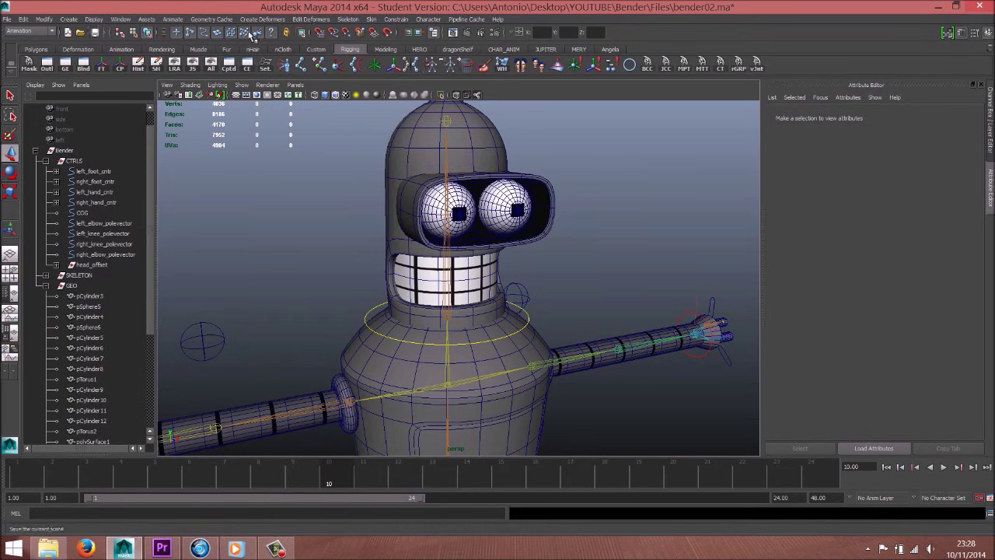
- Activate the Skeleton Joint Tool
{"action": "left_click", "coordinate": [346, 20]}
{"action": "left_click", "coordinate": [351, 21]}
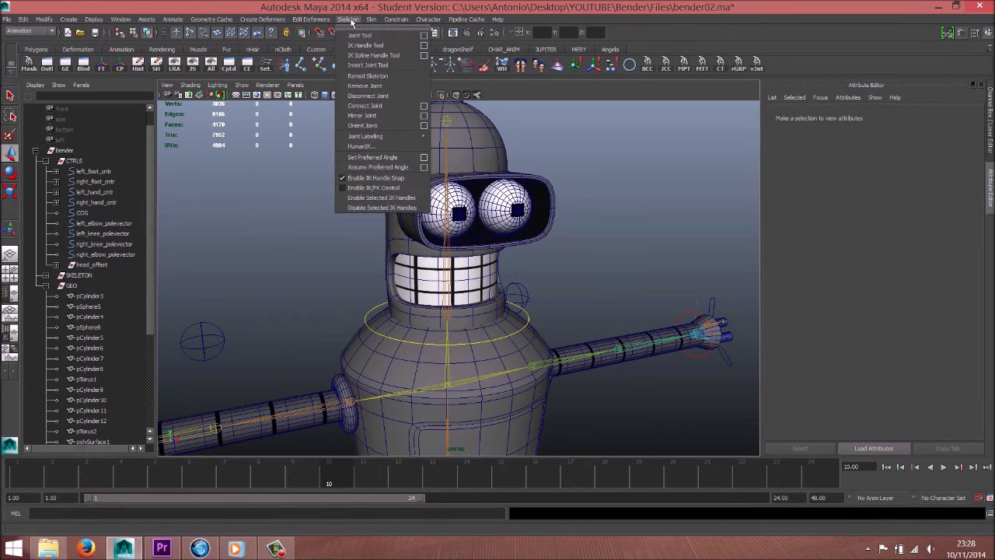
{"action": "left_click", "coordinate": [325, 22]}
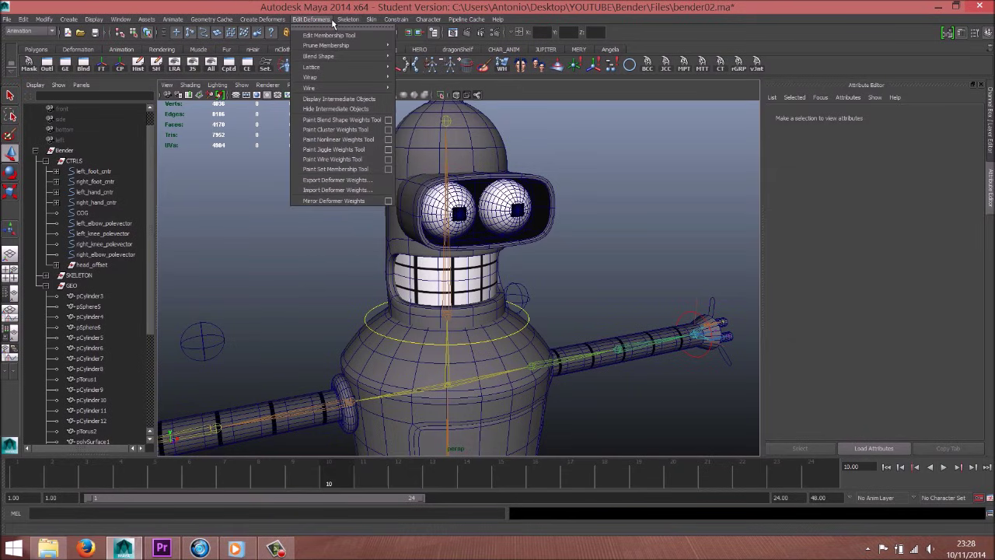
{"action": "left_click", "coordinate": [345, 21]}
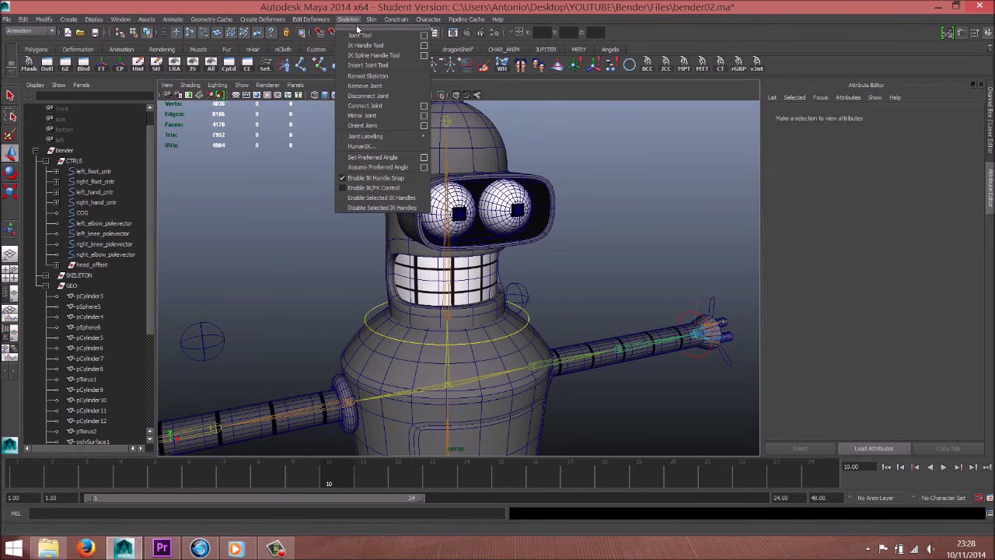
{"action": "left_click", "coordinate": [358, 35]}
{"action": "mouse_move", "coordinate": [435, 179]}
{"action": "left_mouse_down", "text": "alt"}
{"action": "mouse_move", "coordinate": [386, 165]}
{"action": "mouse_move", "coordinate": [385, 187]}
{"action": "left_mouse_up", "text": "alt"}
{"action": "key", "text": "space"}
- Place joint9 on the left eye's pupil from the front view
{"action": "mouse_move", "coordinate": [511, 234]}
{"action": "middle_mouse_down", "text": "alt"}
{"action": "mouse_move", "coordinate": [573, 266]}
{"action": "mouse_move", "coordinate": [459, 319]}
{"action": "middle_mouse_up", "text": "alt"}
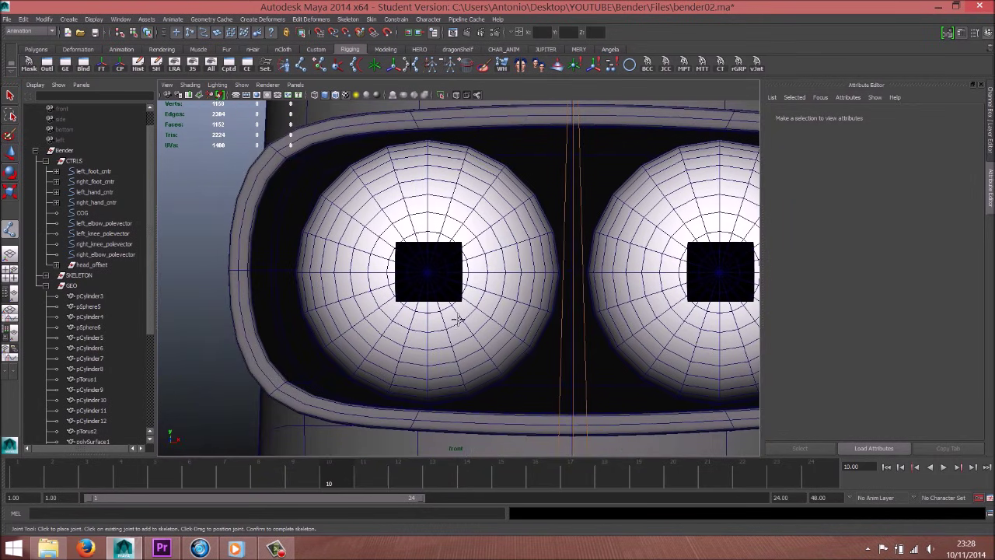
{"action": "left_click", "coordinate": [427, 271]}
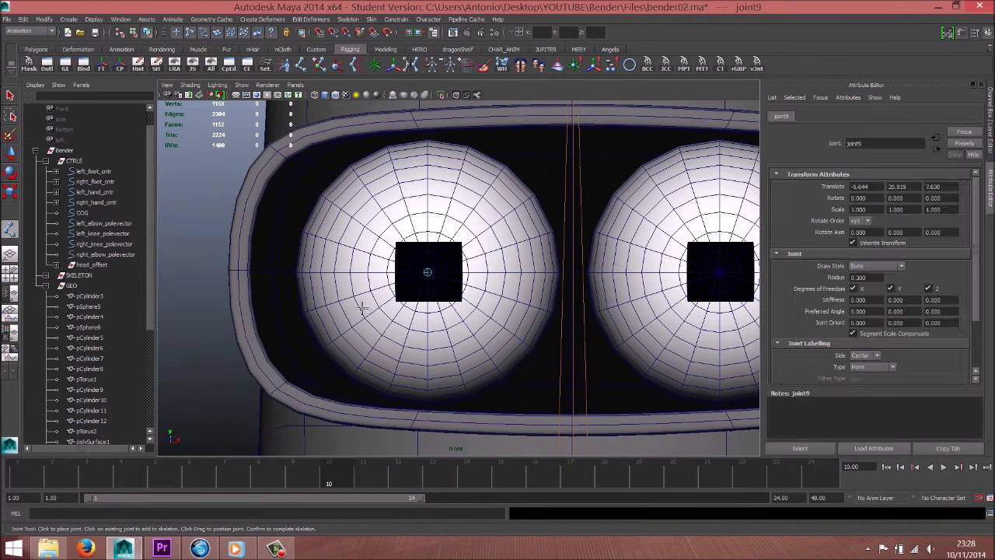
{"action": "scroll", "coordinate": [435, 264], "scroll_direction": "up", "scroll_amount": 2}
{"action": "scroll", "coordinate": [438, 262], "scroll_direction": "up", "scroll_amount": 1}
- Move joint9 back toward the eyeball's centre in perspective
{"action": "key", "text": "space"}
{"action": "key", "text": "w"}
{"action": "mouse_move", "coordinate": [447, 230]}
{"action": "left_mouse_down"}
{"action": "mouse_move", "coordinate": [453, 250]}
{"action": "mouse_move", "coordinate": [439, 202]}
{"action": "mouse_move", "coordinate": [476, 272]}
{"action": "left_mouse_up"}
{"action": "scroll", "coordinate": [432, 270], "scroll_direction": "up", "scroll_amount": 3}
{"action": "scroll", "coordinate": [440, 194], "scroll_direction": "up", "scroll_amount": 3}
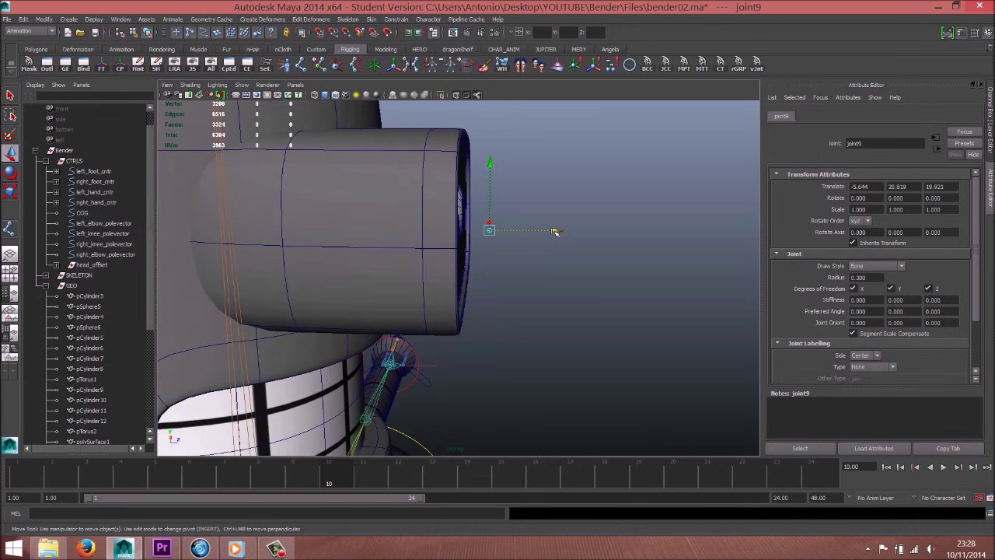
{"action": "left_click_drag", "start_coordinate": [555, 231], "coordinate": [420, 228]}
{"action": "mouse_move", "coordinate": [360, 225]}
{"action": "left_mouse_down", "text": "alt"}
{"action": "mouse_move", "coordinate": [415, 256]}
{"action": "mouse_move", "coordinate": [455, 249]}
{"action": "left_mouse_up", "text": "alt"}
- Frame joint9 in a wireframe front view zoomed on the eye sphere
{"action": "key", "text": "space"}
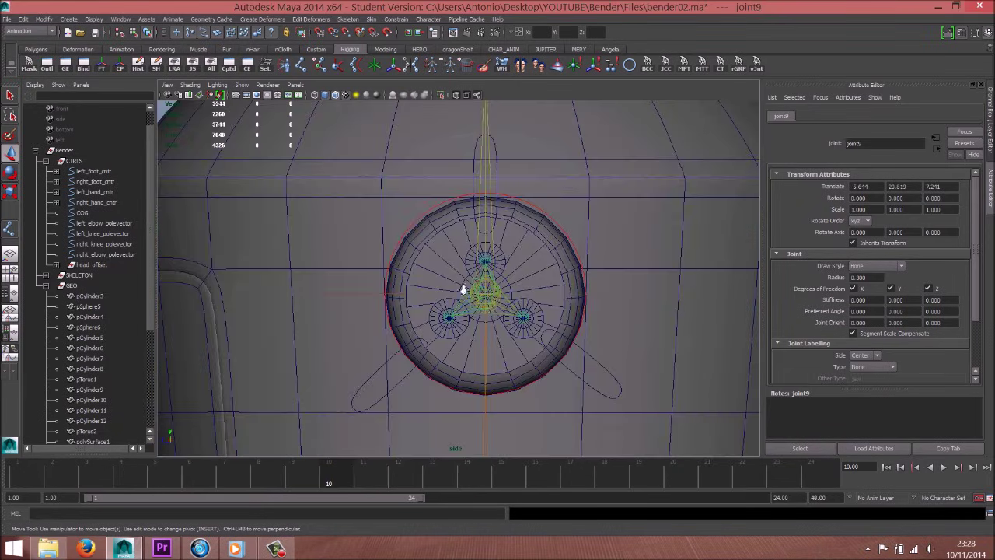
{"action": "scroll", "coordinate": [463, 290], "scroll_direction": "down", "scroll_amount": 5}
{"action": "key", "text": "space"}
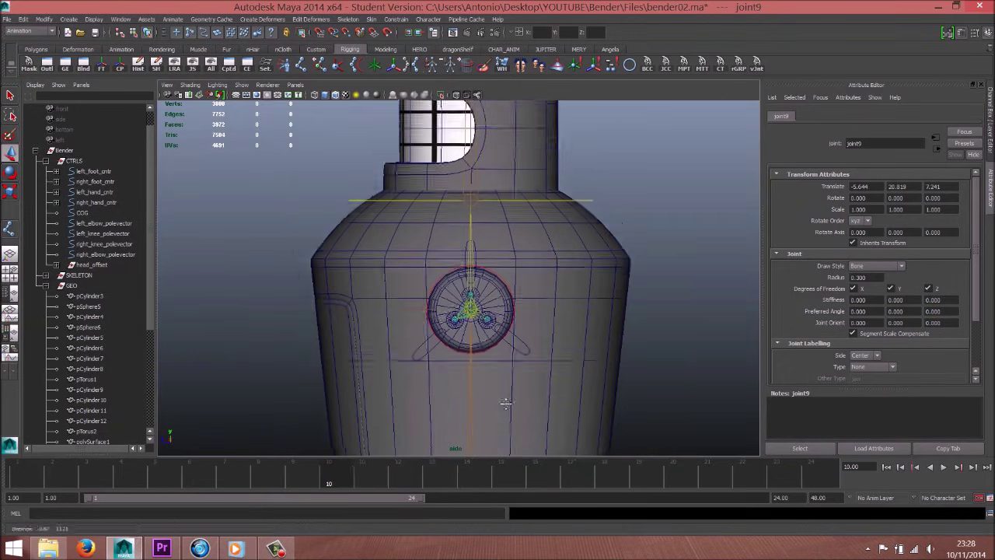
{"action": "key", "text": "w"}
{"action": "key", "text": "f"}
{"action": "key", "text": "4"}
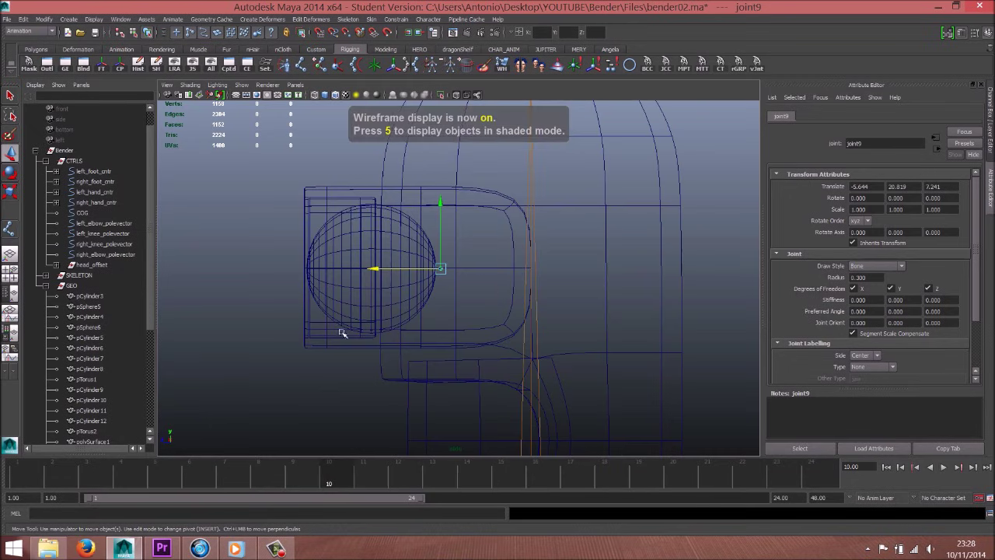
{"action": "scroll", "coordinate": [418, 291], "scroll_direction": "up", "scroll_amount": 2}
{"action": "scroll", "coordinate": [418, 291], "scroll_direction": "up", "scroll_amount": 2}
{"action": "middle_click_drag", "start_coordinate": [356, 282], "coordinate": [385, 288], "text": "alt"}
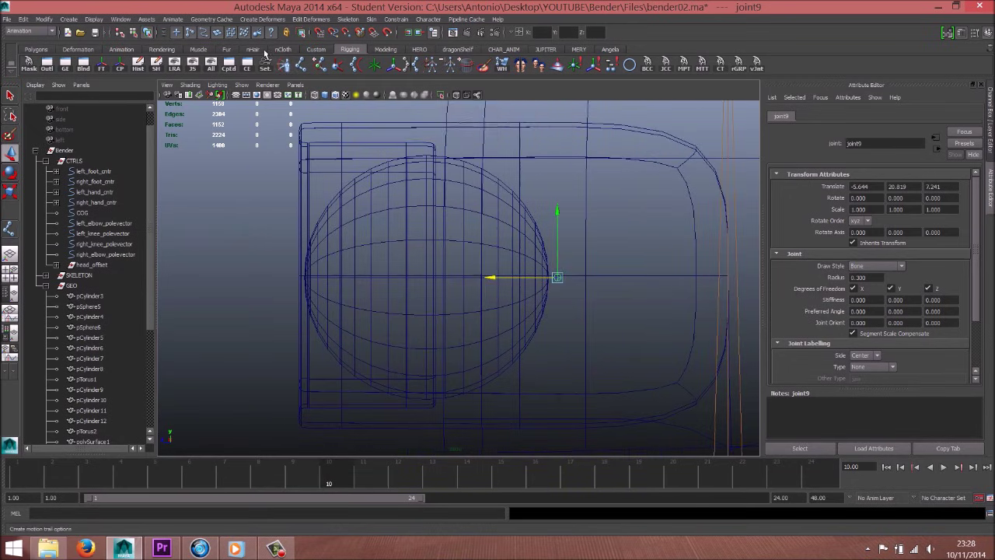
- Add joint10 on the eye sphere's far side with the Joint Tool
{"action": "left_click", "coordinate": [299, 19]}
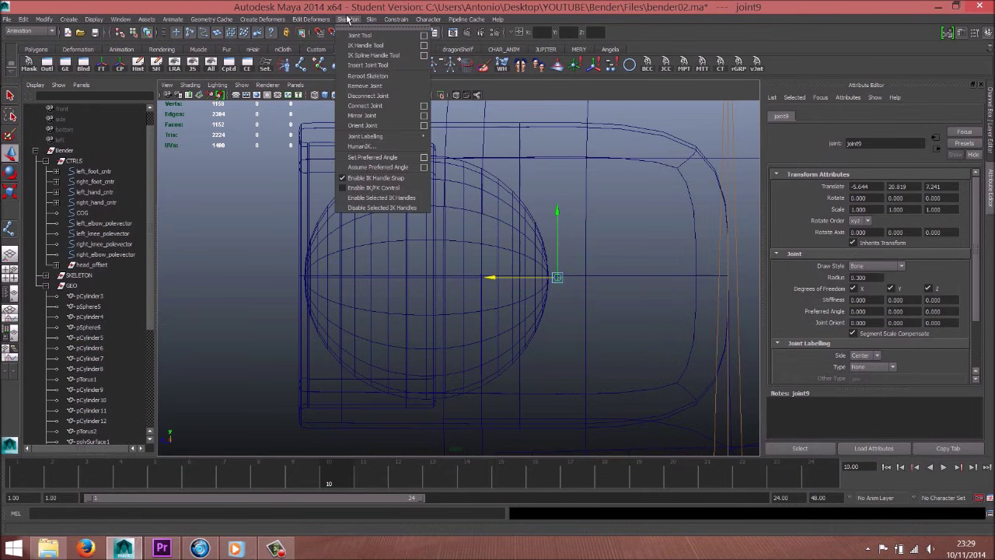
{"action": "left_click", "coordinate": [359, 35]}
{"action": "scroll", "coordinate": [474, 288], "scroll_direction": "up", "scroll_amount": 2}
{"action": "scroll", "coordinate": [473, 289], "scroll_direction": "up", "scroll_amount": 1}
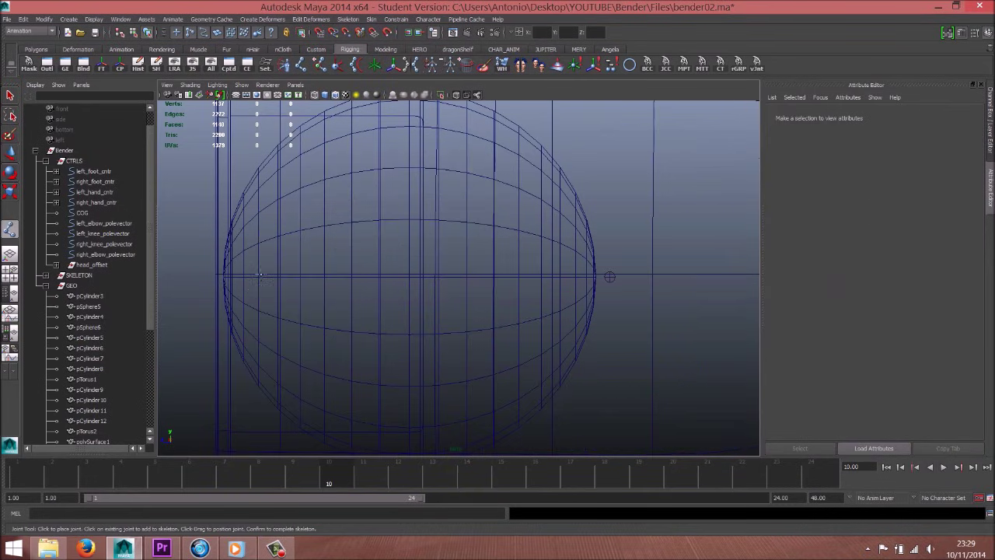
{"action": "left_click", "coordinate": [261, 275]}
{"action": "key", "text": "w"}
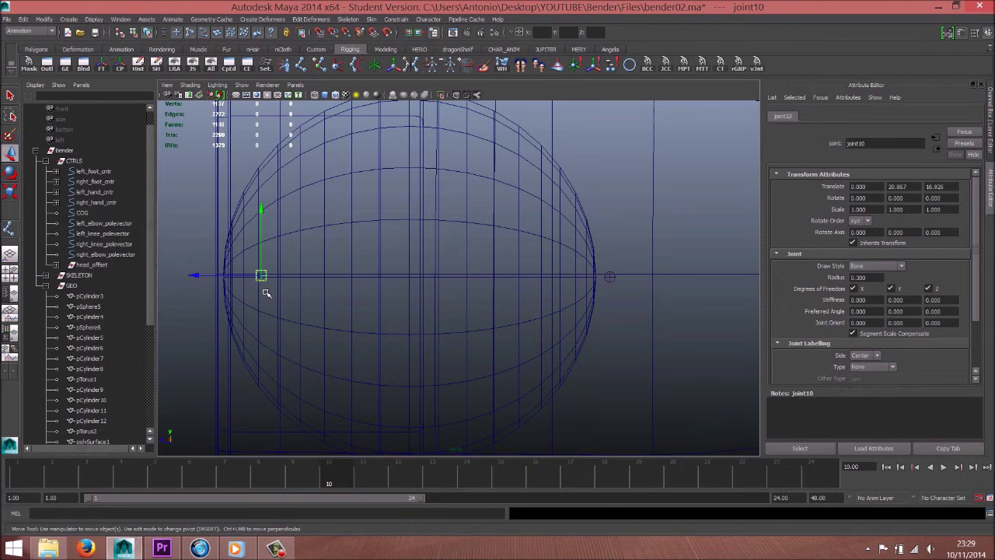
- Test-rotate the joint9 chain, then undo the rotation
{"action": "left_click", "coordinate": [614, 285]}
{"action": "key", "text": "Up"}
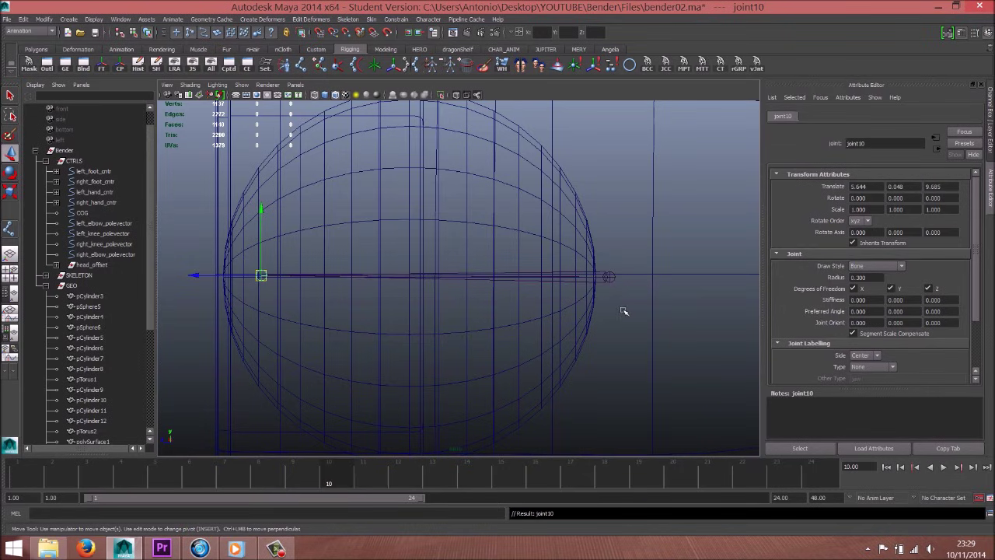
{"action": "left_click", "coordinate": [611, 281]}
{"action": "key", "text": "e"}
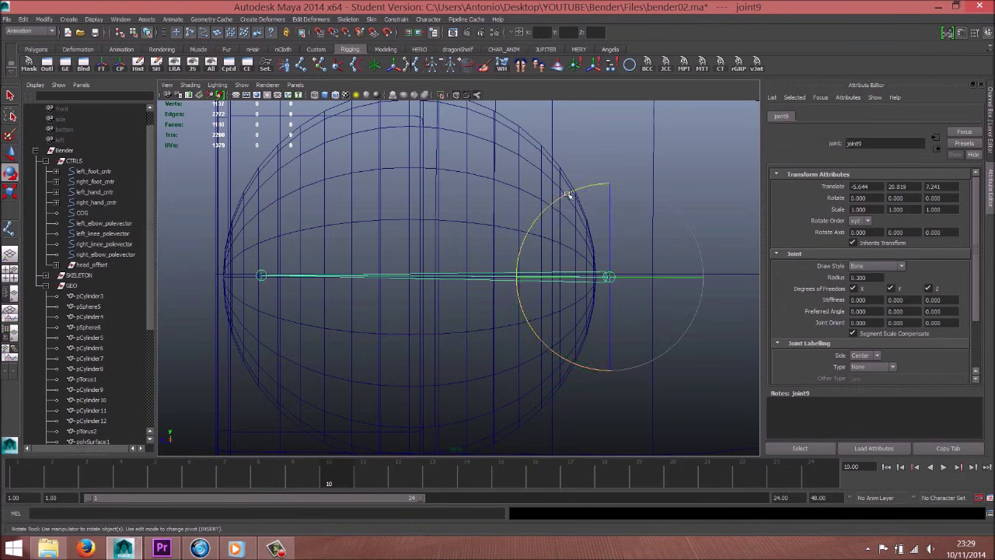
{"action": "mouse_move", "coordinate": [568, 194]}
{"action": "left_mouse_down"}
{"action": "mouse_move", "coordinate": [555, 223]}
{"action": "mouse_move", "coordinate": [614, 167]}
{"action": "left_mouse_up"}
{"action": "key", "text": "ctrl+z"}
{"action": "key", "text": "w"}
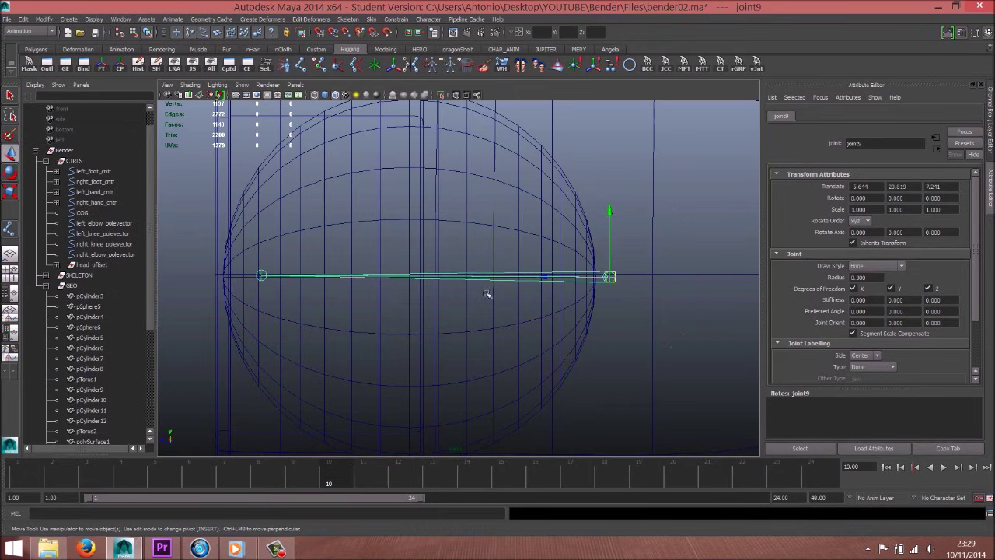
- Move joint10 so the bone across the eye is level
{"action": "scroll", "coordinate": [486, 294], "scroll_direction": "down", "scroll_amount": 3}
{"action": "scroll", "coordinate": [656, 306], "scroll_direction": "up", "scroll_amount": 2}
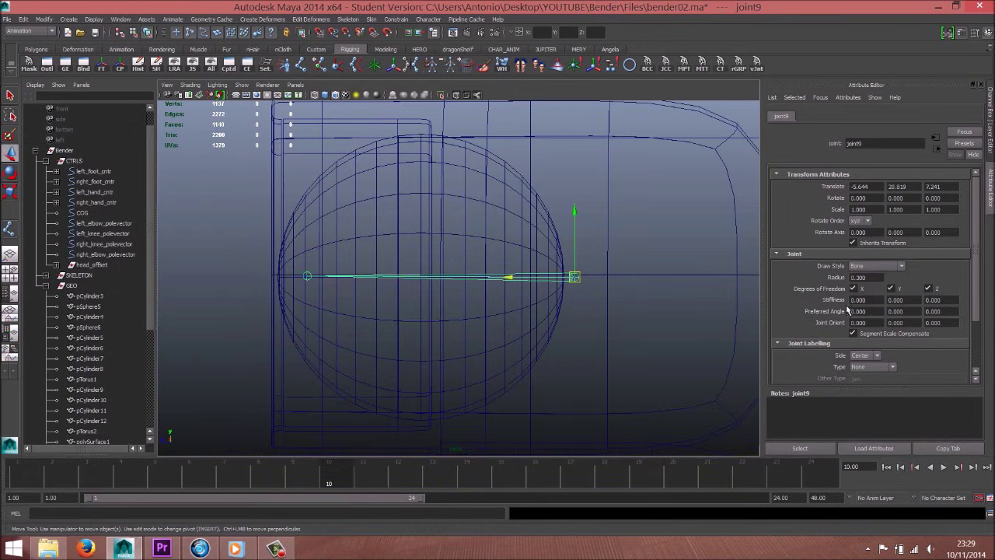
{"action": "left_click", "coordinate": [305, 278]}
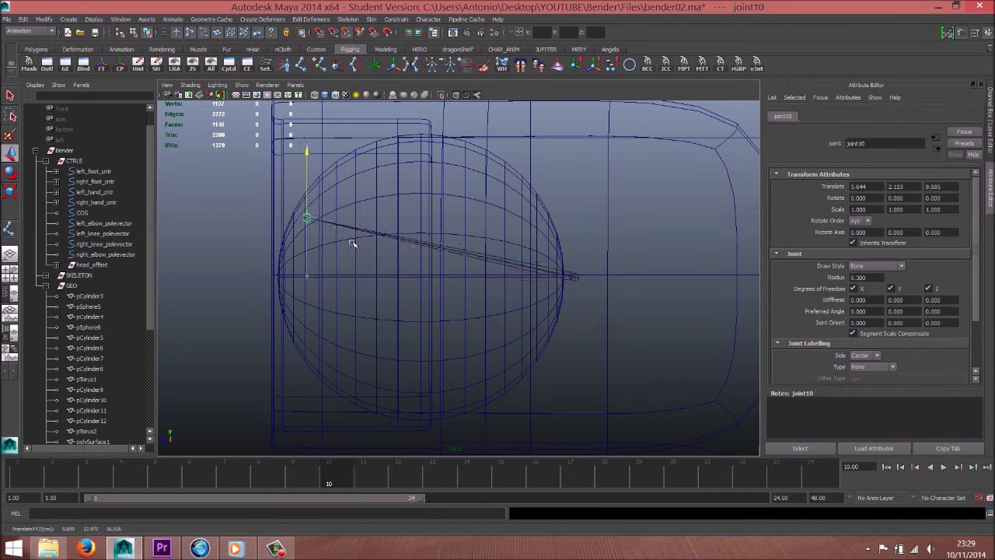
{"action": "left_click_drag", "start_coordinate": [306, 211], "coordinate": [538, 288]}
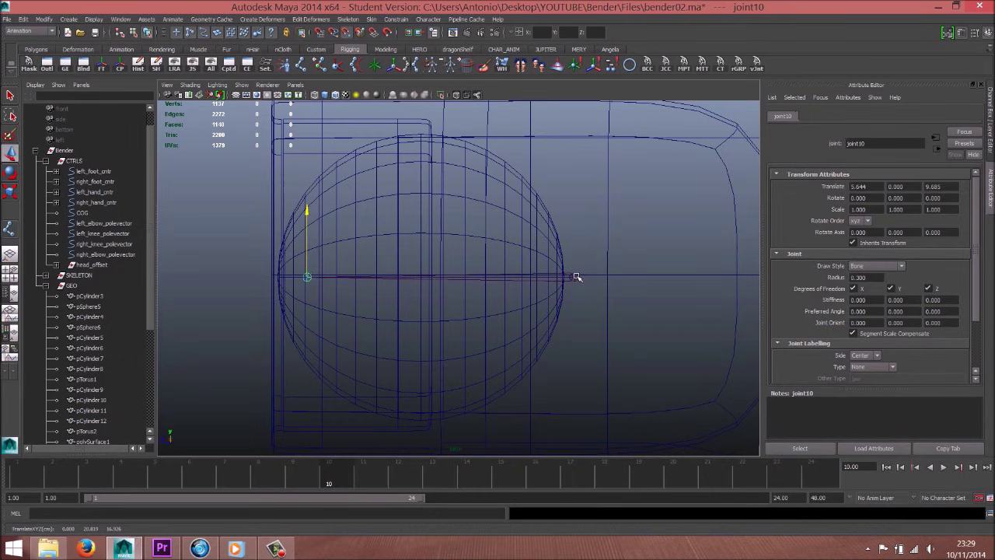
{"action": "scroll", "coordinate": [577, 277], "scroll_direction": "up", "scroll_amount": 2}
{"action": "left_click", "coordinate": [606, 277]}
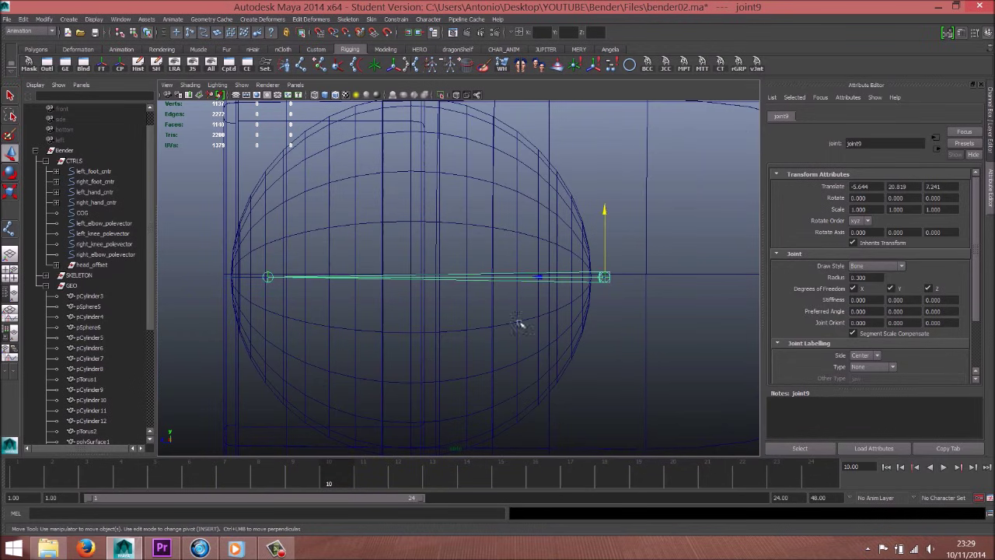
- In the front view, move joint10 in X directly in front of the left eye
{"action": "key", "text": "space"}
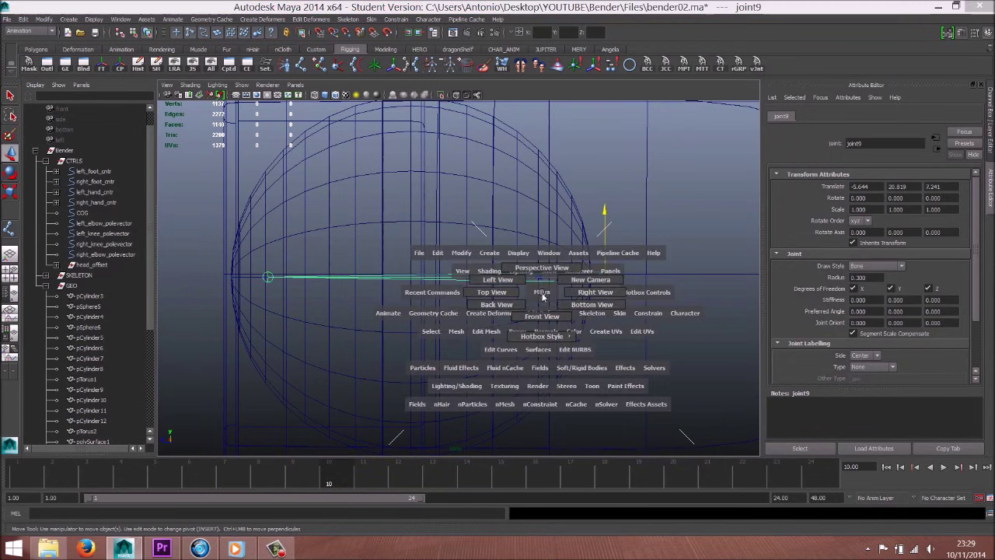
{"action": "left_click_drag", "start_coordinate": [494, 284], "coordinate": [479, 299]}
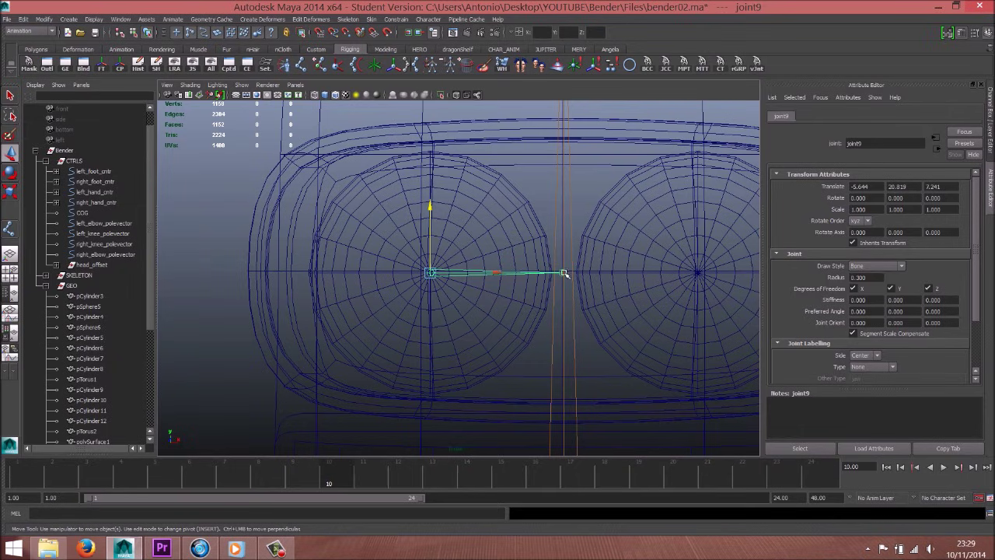
{"action": "left_click", "coordinate": [563, 273]}
{"action": "mouse_move", "coordinate": [629, 274]}
{"action": "left_mouse_down"}
{"action": "mouse_move", "coordinate": [428, 284]}
{"action": "mouse_move", "coordinate": [513, 285]}
{"action": "left_mouse_up"}
- In the side view, move joint9 along Z into the centre of the eye sphere
{"action": "key", "text": "space"}
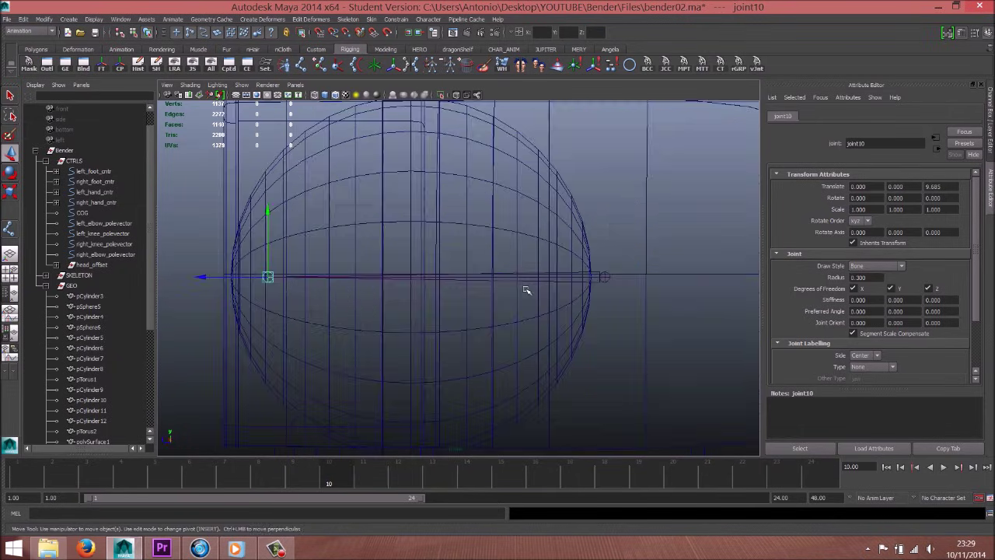
{"action": "left_click", "coordinate": [606, 276]}
{"action": "scroll", "coordinate": [474, 288], "scroll_direction": "down", "scroll_amount": 3}
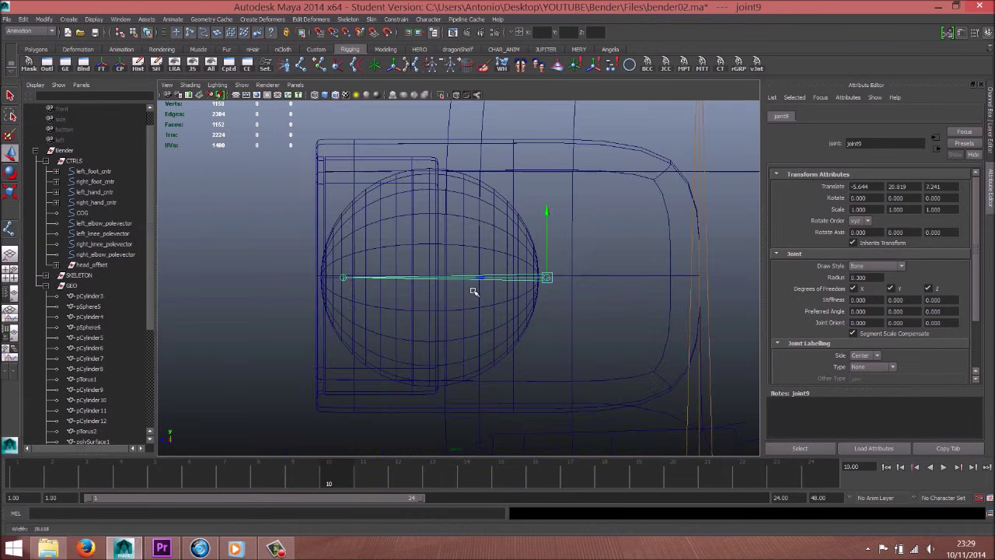
{"action": "scroll", "coordinate": [466, 287], "scroll_direction": "up", "scroll_amount": 1}
{"action": "scroll", "coordinate": [465, 315], "scroll_direction": "up", "scroll_amount": 2}
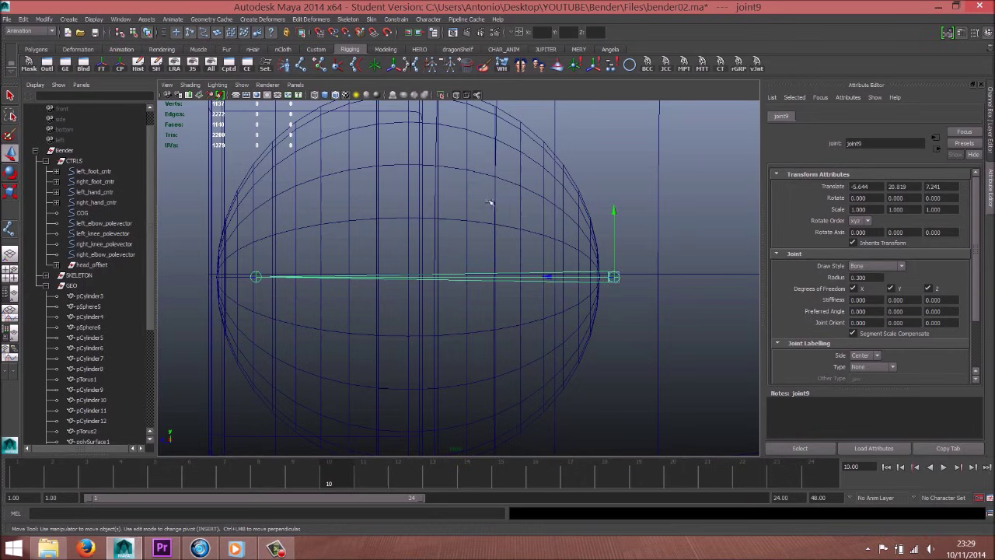
{"action": "middle_click_drag", "start_coordinate": [490, 203], "coordinate": [495, 239], "text": "alt"}
{"action": "left_click_drag", "start_coordinate": [554, 317], "coordinate": [412, 317]}
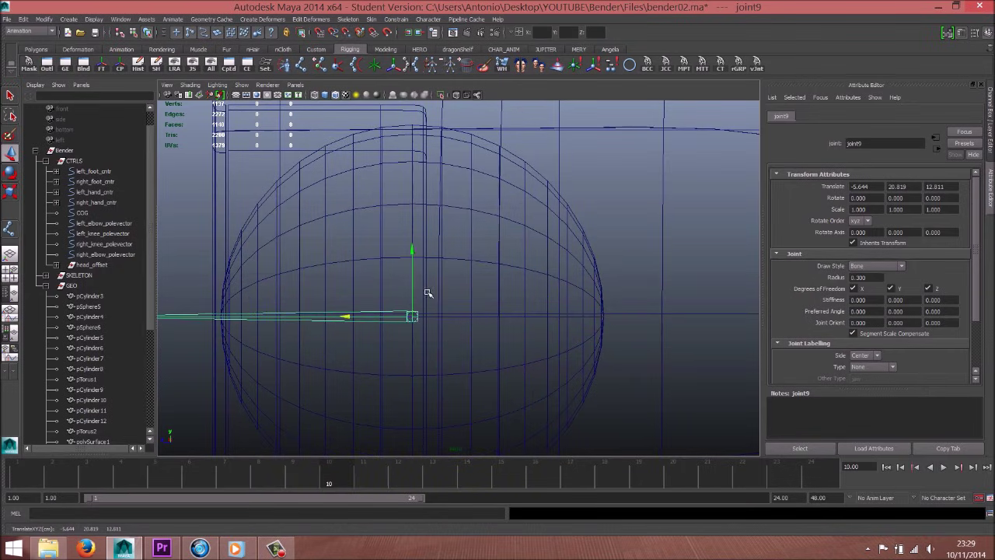
{"action": "key", "text": "space"}
{"action": "key", "text": "space"}
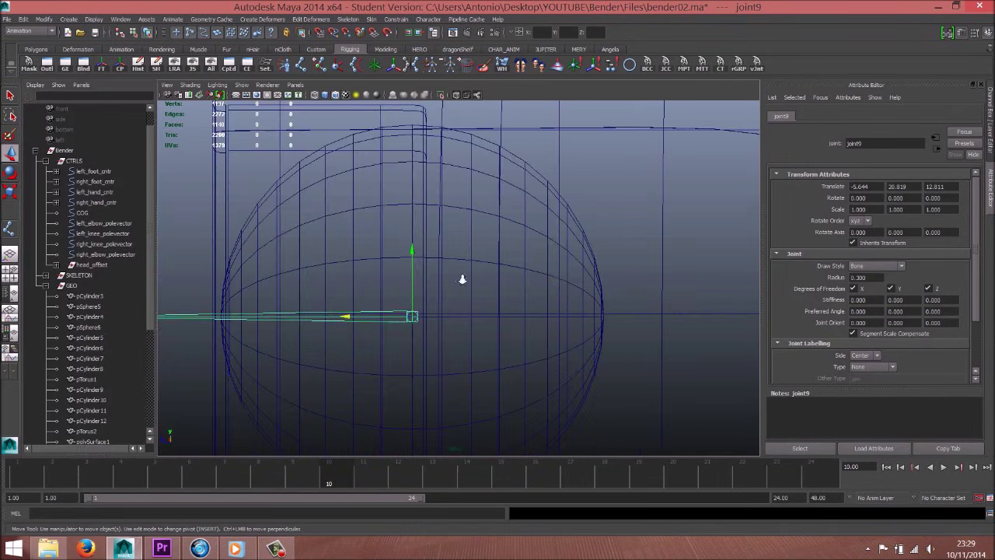
{"action": "right_click_drag", "start_coordinate": [462, 277], "coordinate": [327, 263], "text": "alt"}
- Pull joint10 back to the eyeball's surface at Z 4.775 and turn on shaded display
{"action": "left_click", "coordinate": [259, 289]}
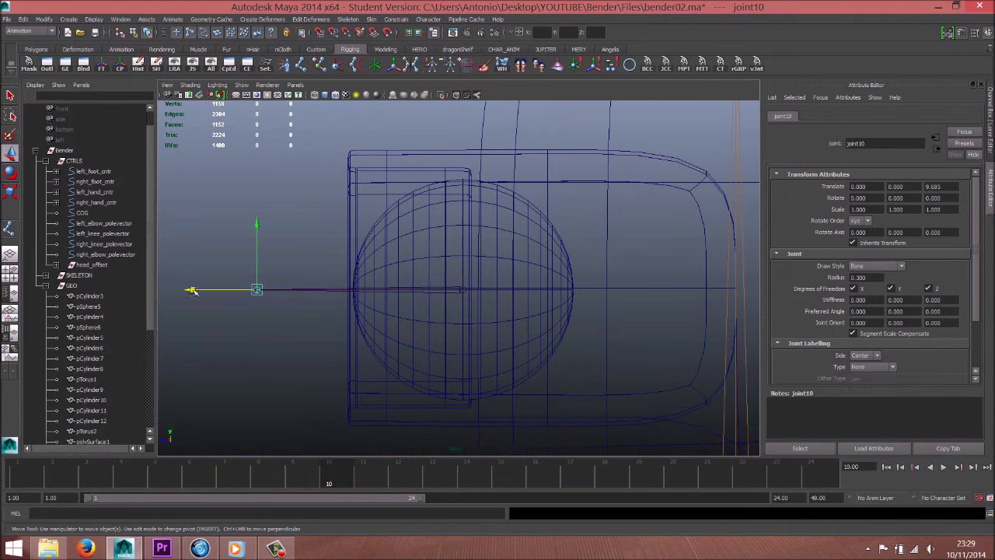
{"action": "mouse_move", "coordinate": [191, 288]}
{"action": "left_mouse_down"}
{"action": "mouse_move", "coordinate": [315, 288]}
{"action": "mouse_move", "coordinate": [294, 289]}
{"action": "left_mouse_up"}
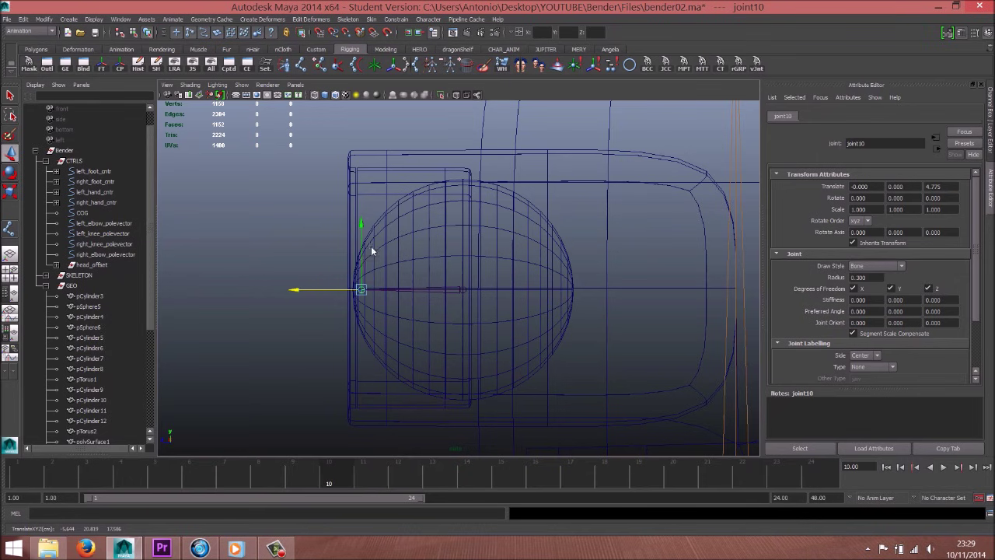
{"action": "right_click_drag", "start_coordinate": [371, 246], "coordinate": [346, 261], "text": "alt"}
{"action": "left_click_drag", "start_coordinate": [346, 260], "coordinate": [332, 287], "text": "alt"}
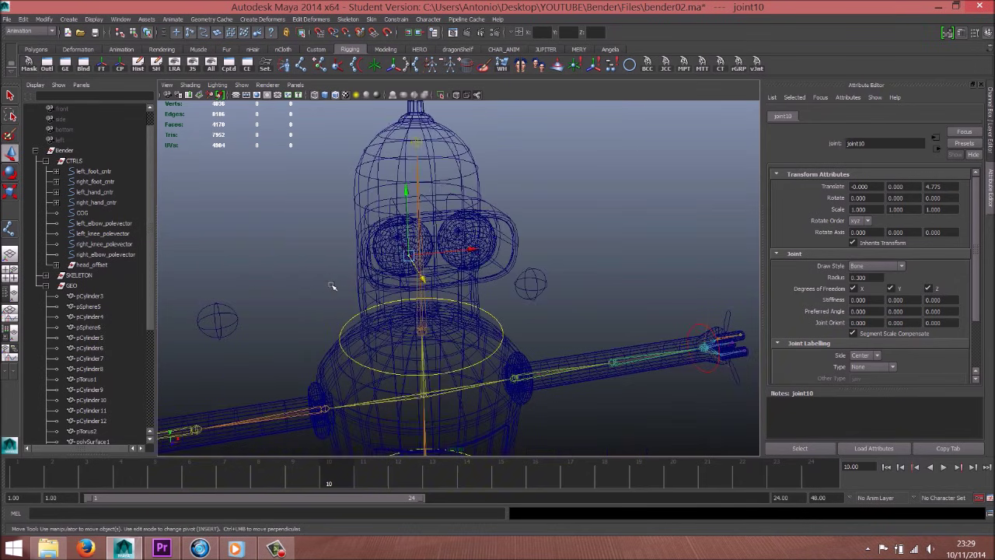
{"action": "key", "text": "5"}
{"action": "mouse_move", "coordinate": [355, 273]}
{"action": "right_mouse_down", "text": "alt"}
{"action": "mouse_move", "coordinate": [552, 295]}
{"action": "mouse_move", "coordinate": [429, 303]}
{"action": "right_mouse_up", "text": "alt"}
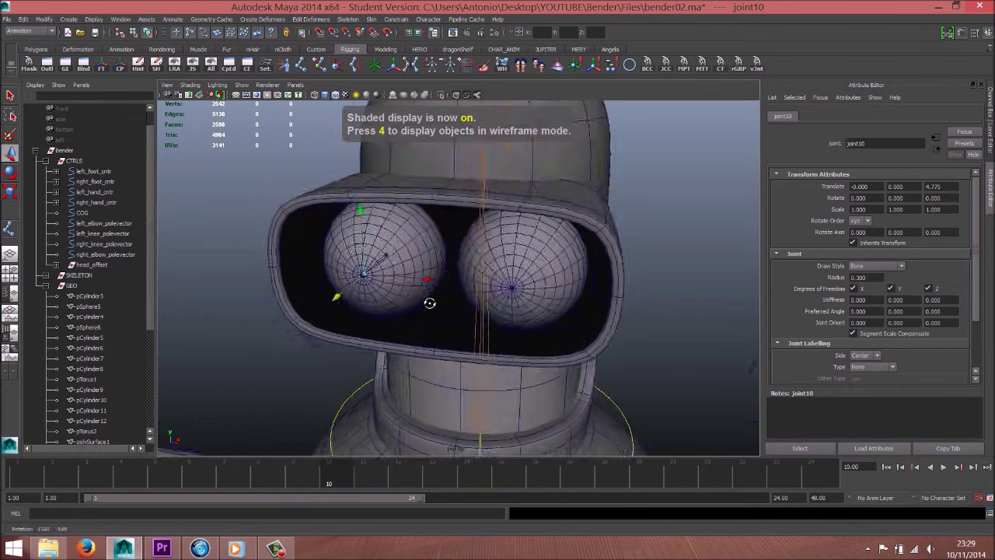
{"action": "mouse_move", "coordinate": [429, 302]}
{"action": "left_mouse_down", "text": "alt"}
{"action": "mouse_move", "coordinate": [438, 285]}
{"action": "mouse_move", "coordinate": [578, 326]}
{"action": "left_mouse_up", "text": "alt"}
{"action": "right_click_drag", "start_coordinate": [578, 326], "coordinate": [447, 295], "text": "alt"}
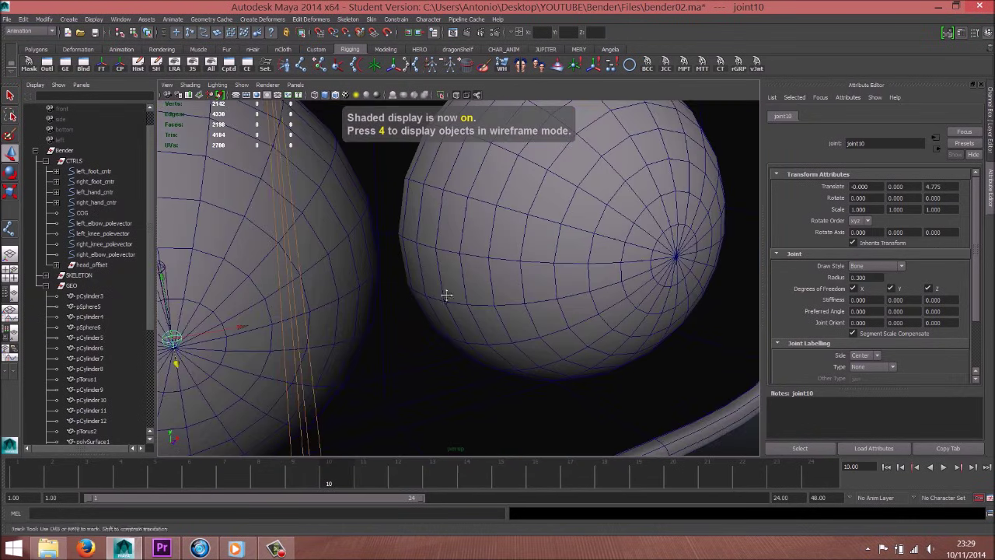
{"action": "middle_click_drag", "start_coordinate": [447, 295], "coordinate": [588, 327], "text": "alt"}
{"action": "right_click_drag", "start_coordinate": [588, 327], "coordinate": [498, 322], "text": "alt"}
{"action": "middle_click_drag", "start_coordinate": [497, 322], "coordinate": [518, 308], "text": "alt"}
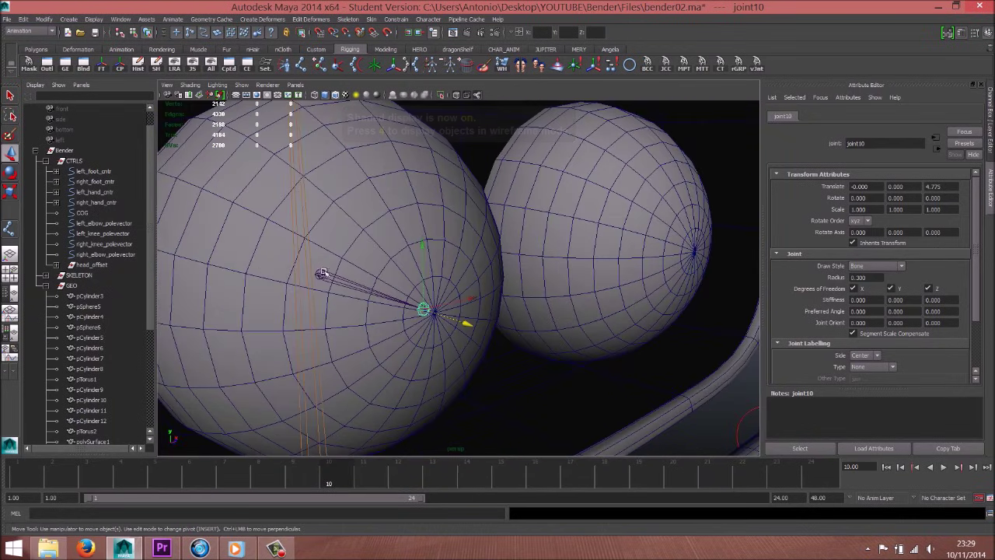
- Parent eye joint joint9 under the head joint
{"action": "left_click", "coordinate": [322, 274]}
{"action": "right_click_drag", "start_coordinate": [322, 273], "coordinate": [265, 280], "text": "alt"}
{"action": "mouse_move", "coordinate": [265, 280]}
{"action": "middle_mouse_down", "text": "alt"}
{"action": "mouse_move", "coordinate": [327, 218]}
{"action": "mouse_move", "coordinate": [368, 290]}
{"action": "middle_mouse_up", "text": "alt"}
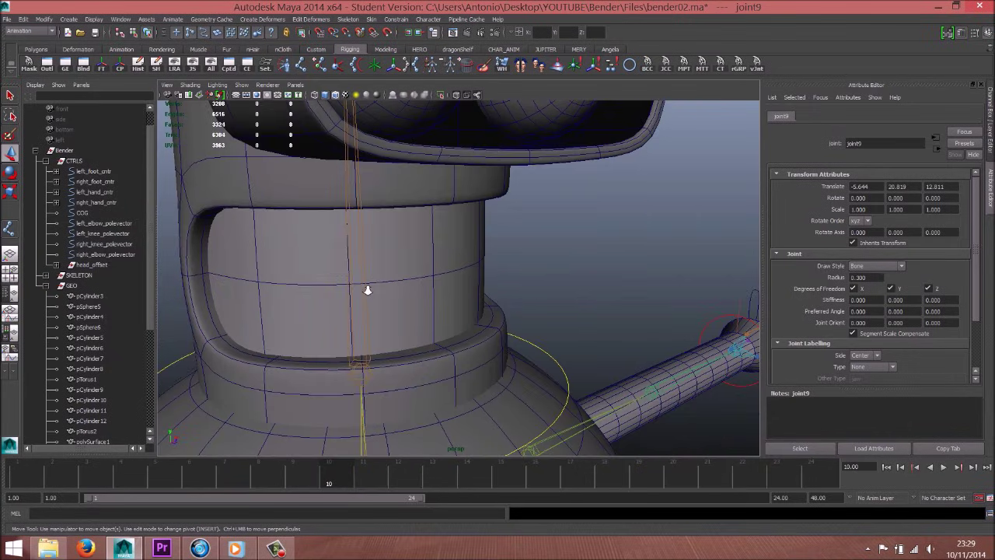
{"action": "left_click_drag", "start_coordinate": [368, 290], "coordinate": [374, 360], "text": "alt"}
{"action": "left_click", "coordinate": [375, 359]}
{"action": "right_click_drag", "start_coordinate": [475, 333], "coordinate": [382, 284], "text": "alt"}
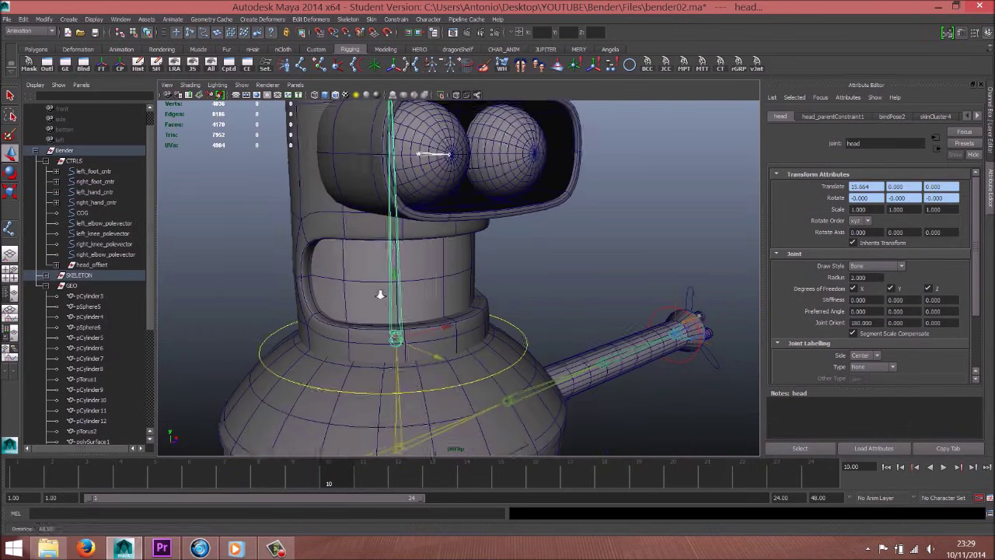
{"action": "left_click_drag", "start_coordinate": [382, 284], "coordinate": [429, 291], "text": "alt"}
{"action": "key", "text": "Down"}
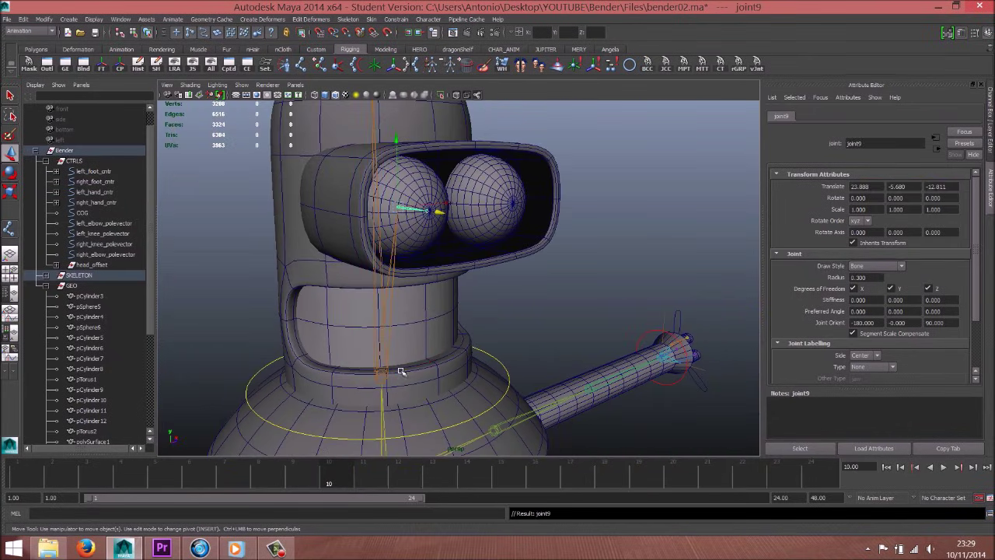
- Test-rotate head_ctrl to check the eye joint follows, then undo the rotation
{"action": "left_click", "coordinate": [492, 355]}
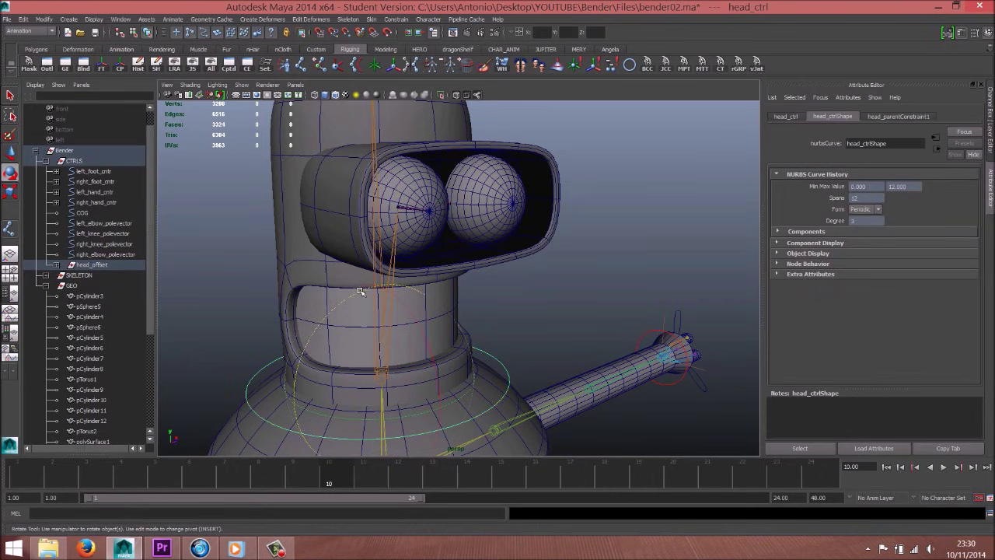
{"action": "left_click_drag", "start_coordinate": [456, 333], "coordinate": [387, 278], "text": "alt"}
{"action": "key", "text": "ctrl+z"}
{"action": "key", "text": "ctrl+z"}
{"action": "key", "text": "ctrl+z"}
{"action": "key", "text": "ctrl+z"}
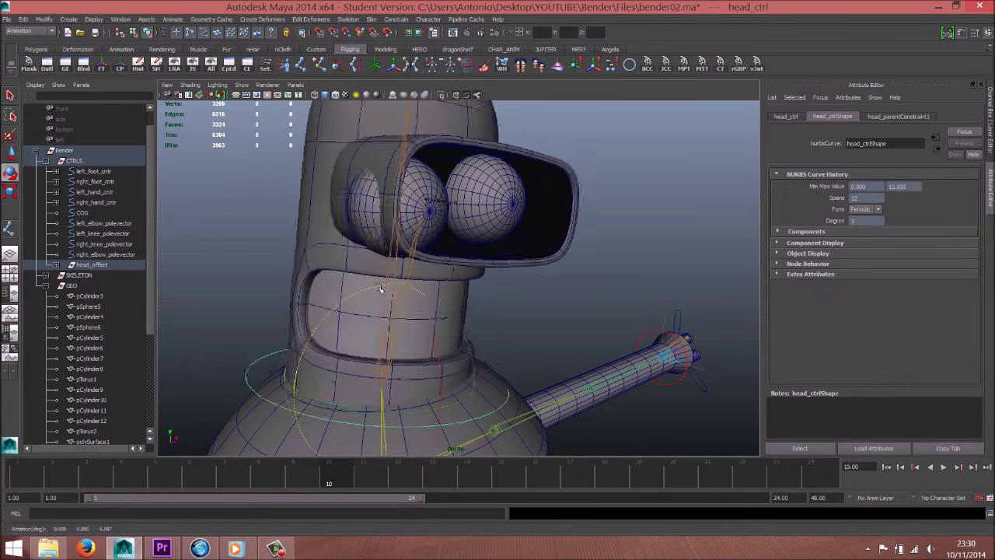
{"action": "key", "text": "ctrl+z"}
{"action": "key", "text": "ctrl+z"}
{"action": "key", "text": "ctrl+z"}
{"action": "key", "text": "ctrl+z"}
- Orbit around Bender, checking the head joint and reselecting the eye joint
{"action": "key", "text": "e"}
{"action": "mouse_move", "coordinate": [393, 231]}
{"action": "left_mouse_down", "text": "alt"}
{"action": "mouse_move", "coordinate": [429, 212]}
{"action": "mouse_move", "coordinate": [406, 203]}
{"action": "left_mouse_up", "text": "alt"}
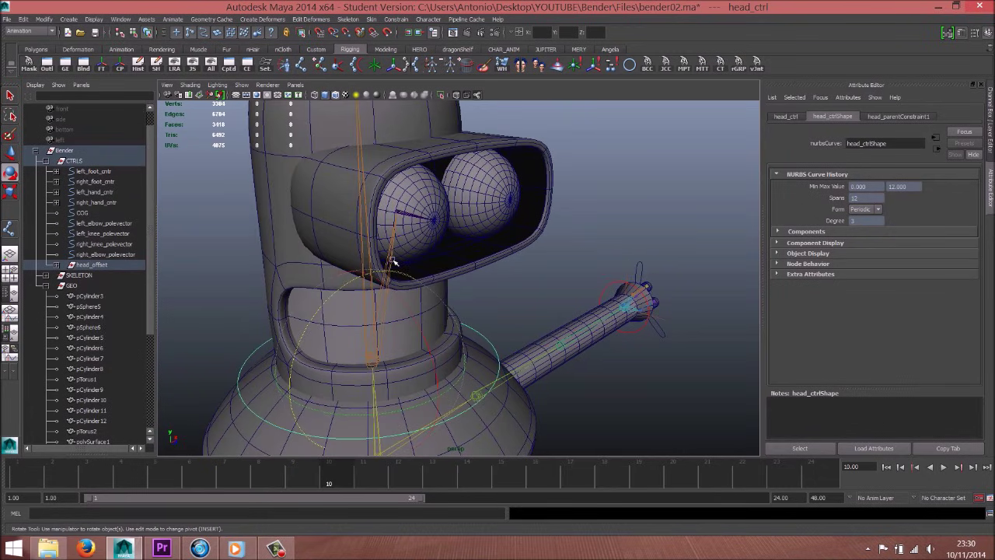
{"action": "key", "text": "w"}
{"action": "mouse_move", "coordinate": [394, 262]}
{"action": "left_mouse_down", "text": "alt"}
{"action": "mouse_move", "coordinate": [394, 278]}
{"action": "mouse_move", "coordinate": [397, 217]}
{"action": "left_mouse_up", "text": "alt"}
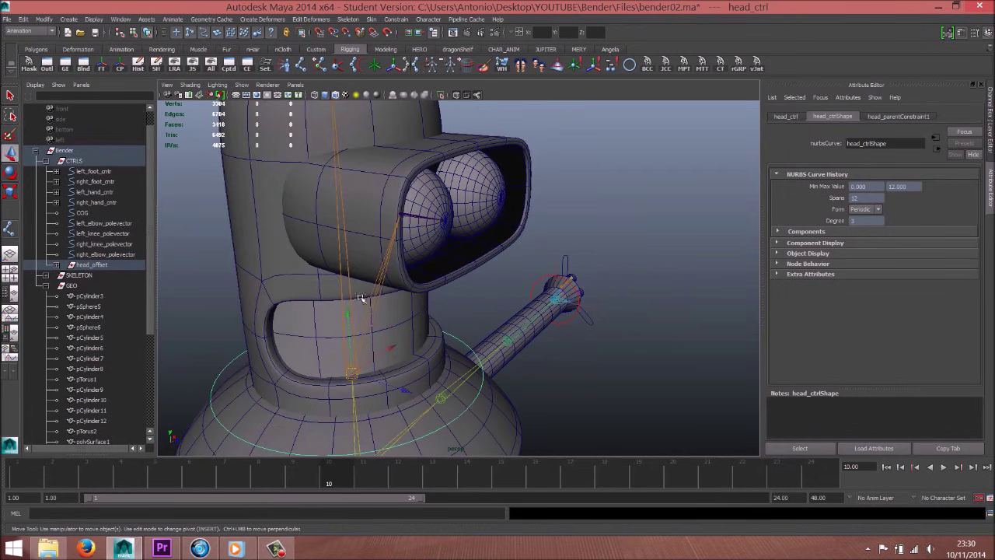
{"action": "left_click", "coordinate": [382, 267]}
{"action": "mouse_move", "coordinate": [381, 267]}
{"action": "left_mouse_down", "text": "alt"}
{"action": "mouse_move", "coordinate": [456, 233]}
{"action": "mouse_move", "coordinate": [457, 281]}
{"action": "mouse_move", "coordinate": [558, 315]}
{"action": "left_mouse_up", "text": "alt"}
{"action": "left_click", "coordinate": [557, 315]}
{"action": "left_click", "coordinate": [416, 246]}
{"action": "mouse_move", "coordinate": [416, 245]}
{"action": "left_mouse_down", "text": "alt"}
{"action": "mouse_move", "coordinate": [444, 282]}
{"action": "mouse_move", "coordinate": [341, 288]}
{"action": "left_mouse_up", "text": "alt"}
- Open the Skeleton > Mirror Joint options window and move it clear of the Outliner
{"action": "right_click_drag", "start_coordinate": [341, 288], "coordinate": [433, 297], "text": "alt"}
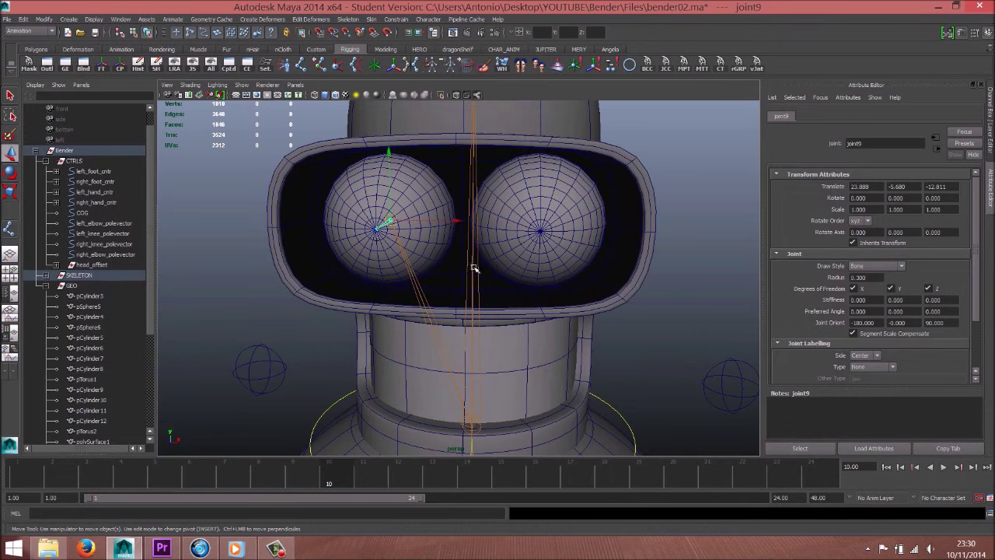
{"action": "mouse_move", "coordinate": [534, 258]}
{"action": "left_mouse_down", "text": "alt"}
{"action": "mouse_move", "coordinate": [533, 271]}
{"action": "mouse_move", "coordinate": [553, 275]}
{"action": "mouse_move", "coordinate": [456, 262]}
{"action": "mouse_move", "coordinate": [426, 329]}
{"action": "left_mouse_up", "text": "alt"}
{"action": "left_click_drag", "start_coordinate": [580, 332], "coordinate": [582, 327], "text": "alt"}
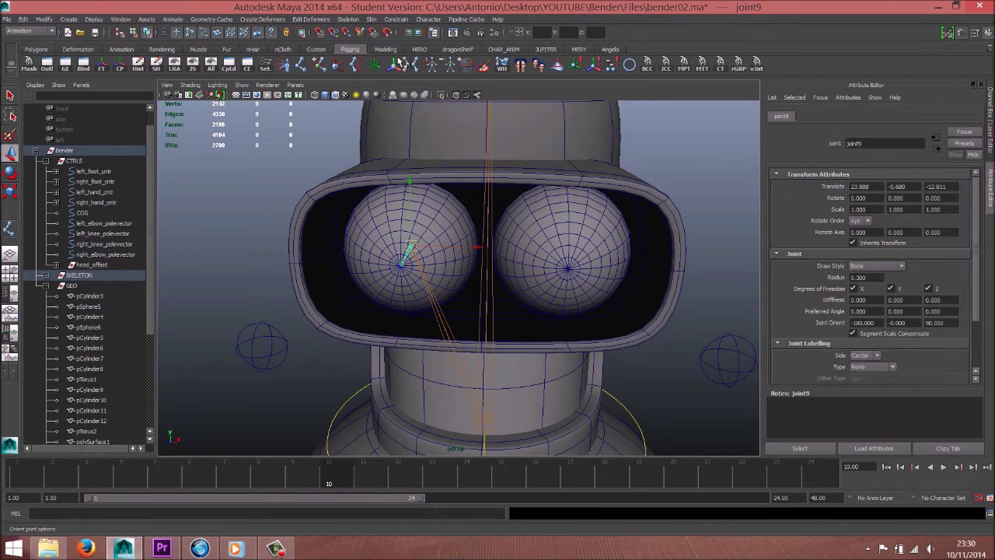
{"action": "left_click", "coordinate": [347, 19]}
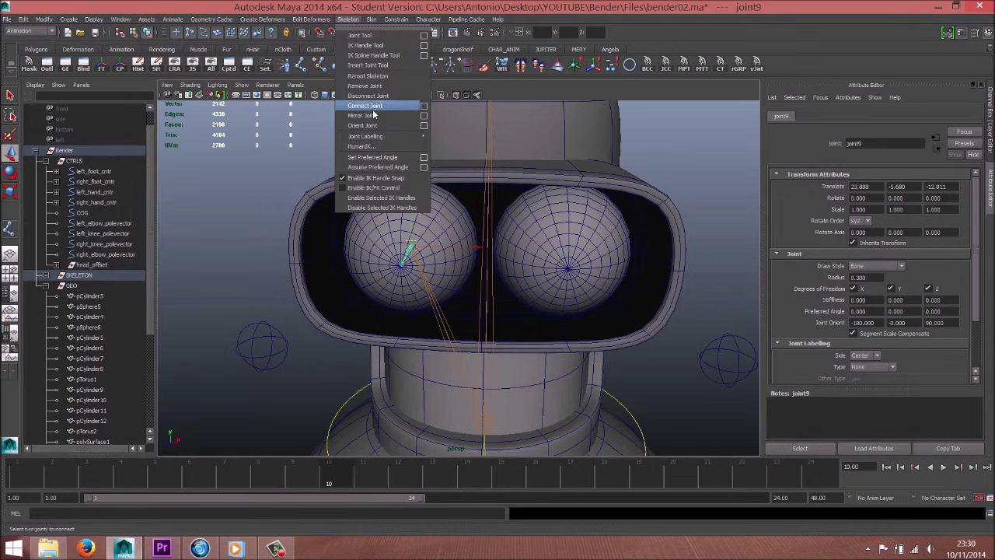
{"action": "left_click", "coordinate": [424, 115]}
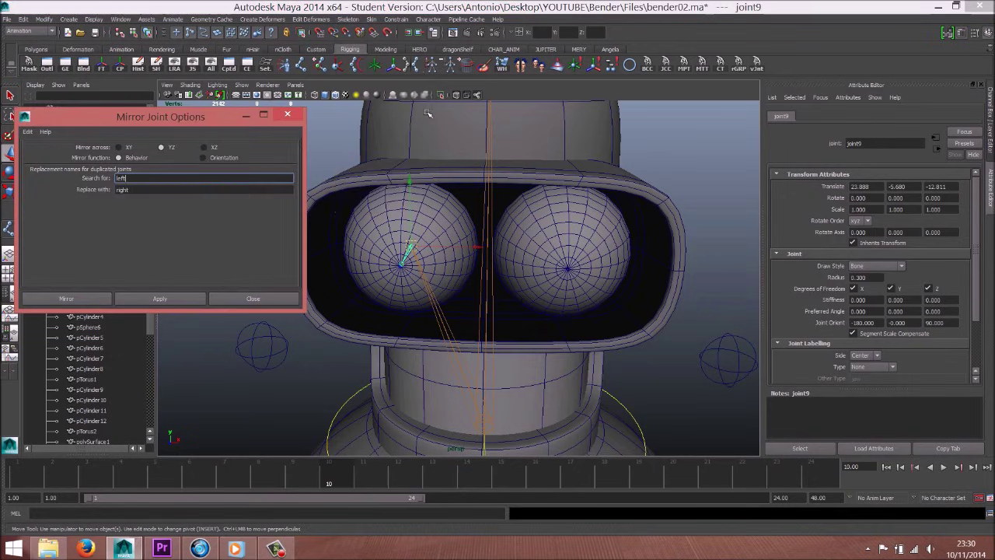
{"action": "left_click_drag", "start_coordinate": [189, 118], "coordinate": [200, 25]}
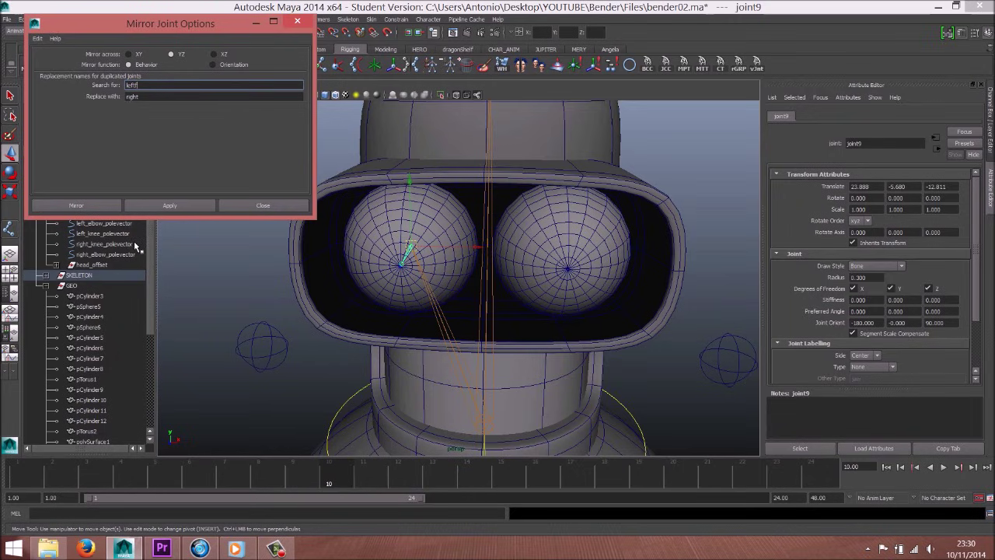
- Rename joint9 to right_eye in the Outliner
{"action": "left_click", "coordinate": [83, 276]}
{"action": "left_click", "coordinate": [179, 85]}
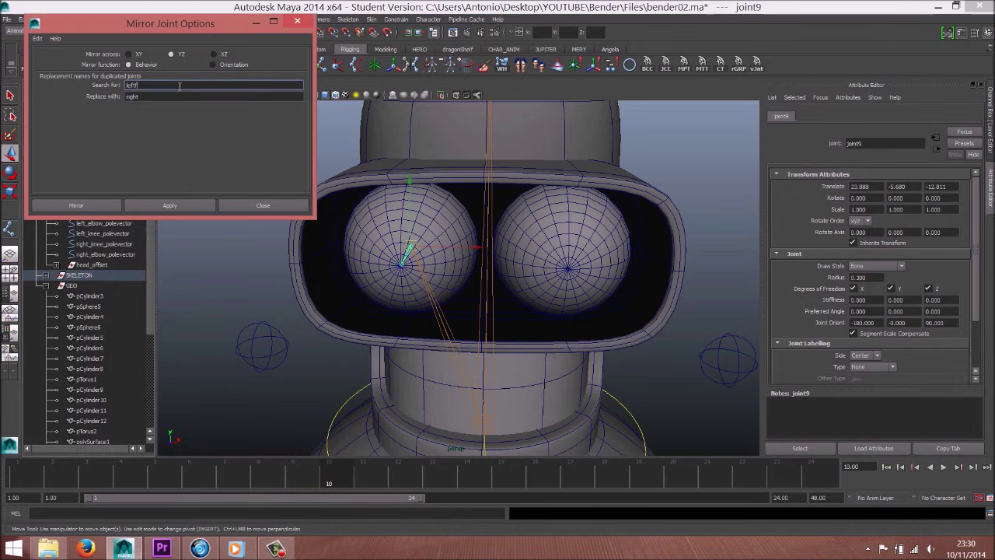
{"action": "left_click", "coordinate": [90, 277]}
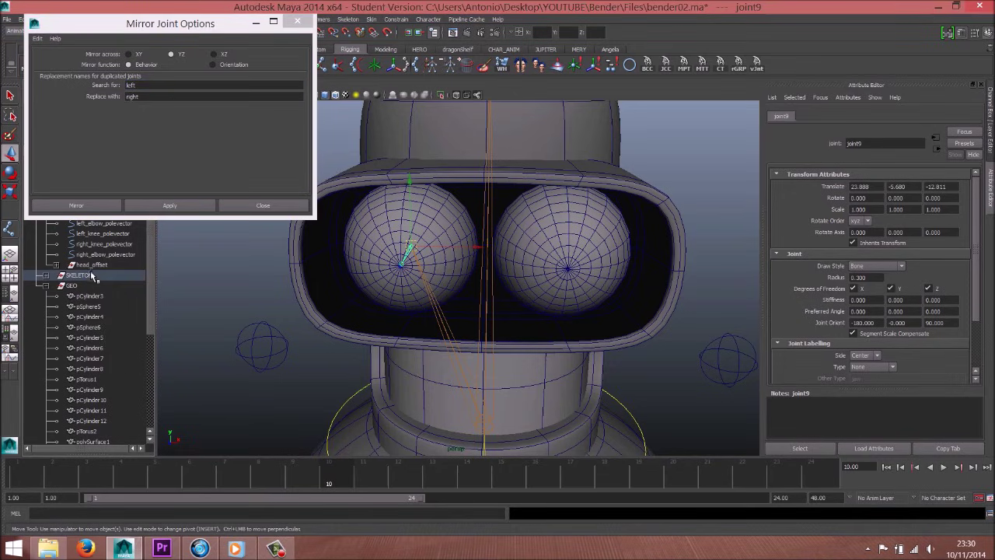
{"action": "left_click", "coordinate": [92, 278]}
{"action": "left_click", "coordinate": [419, 255]}
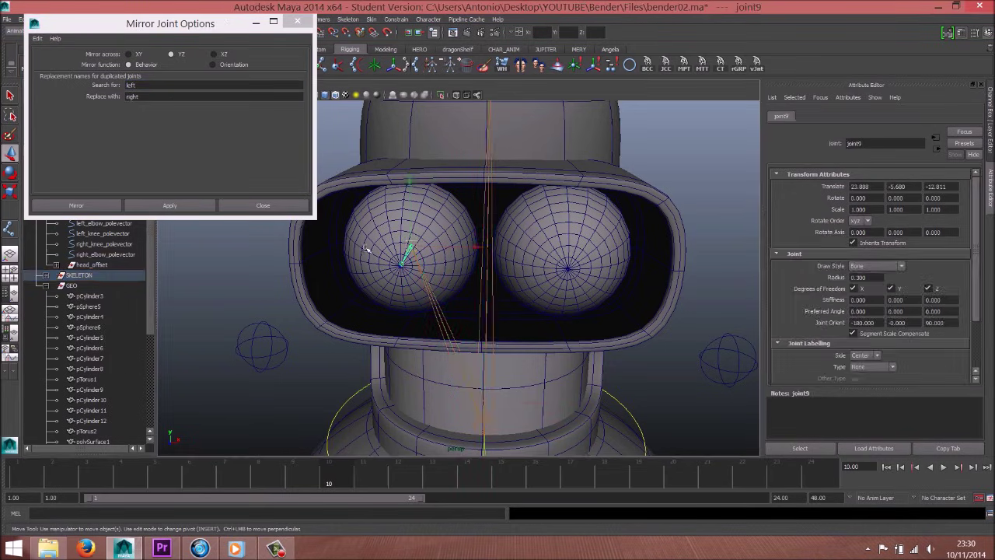
{"action": "key", "text": "f"}
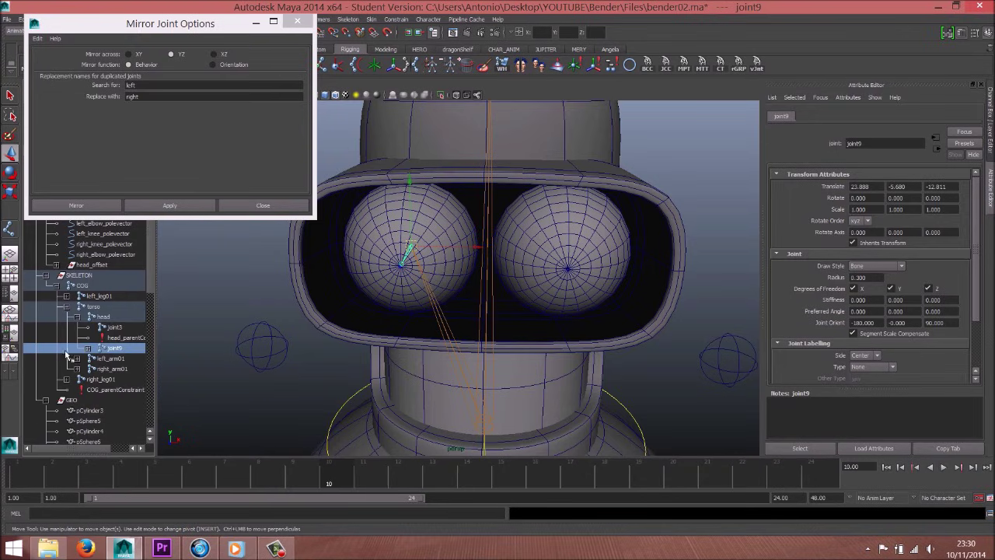
{"action": "left_click", "coordinate": [88, 348]}
{"action": "double_click", "coordinate": [135, 349]}
{"action": "type", "text": "right_eye"}
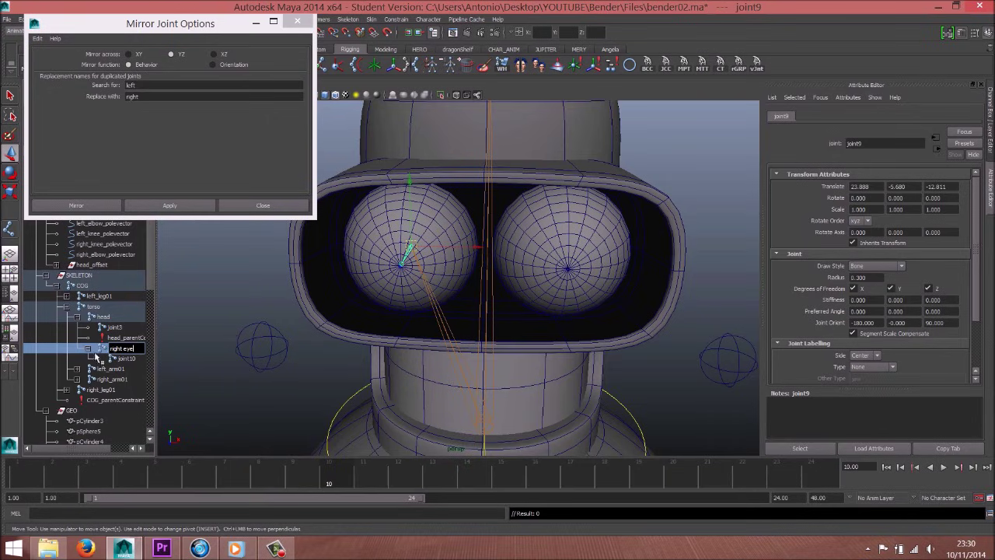
{"action": "key", "text": "Return"}
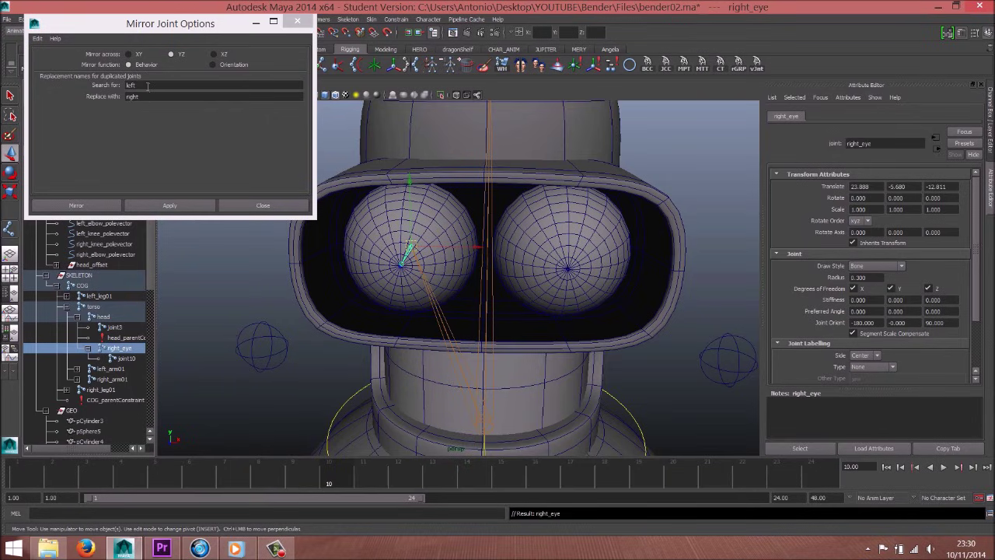
- Mirror right_eye across YZ, searching 'right' and replacing with 'left', to create left_eye
{"action": "left_click", "coordinate": [148, 86]}
{"action": "left_click", "coordinate": [123, 96]}
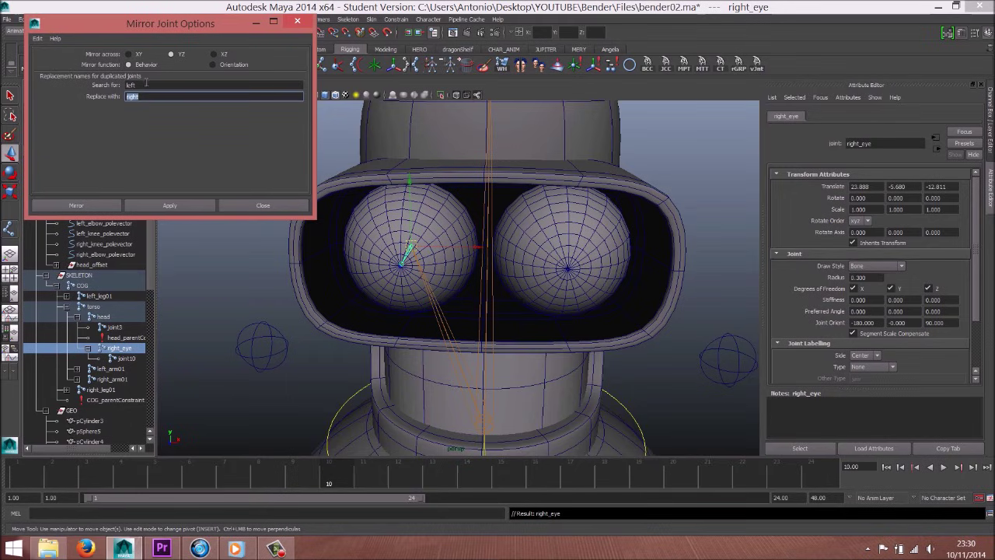
{"action": "key", "text": "shift+Tab"}
{"action": "key", "text": "Tab"}
{"action": "left_click_drag", "start_coordinate": [337, 377], "coordinate": [402, 349], "text": "alt"}
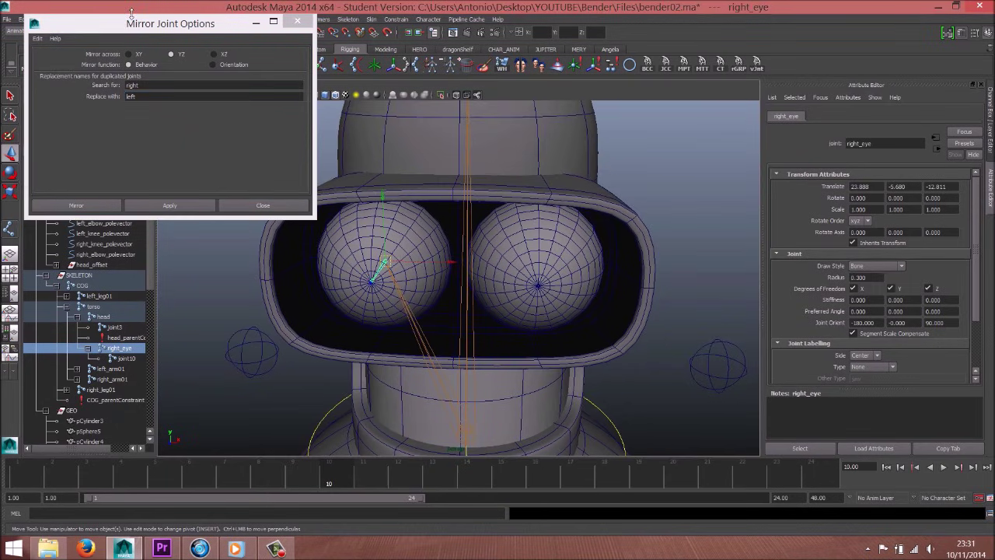
{"action": "scroll", "coordinate": [498, 267], "scroll_direction": "down", "scroll_amount": 2}
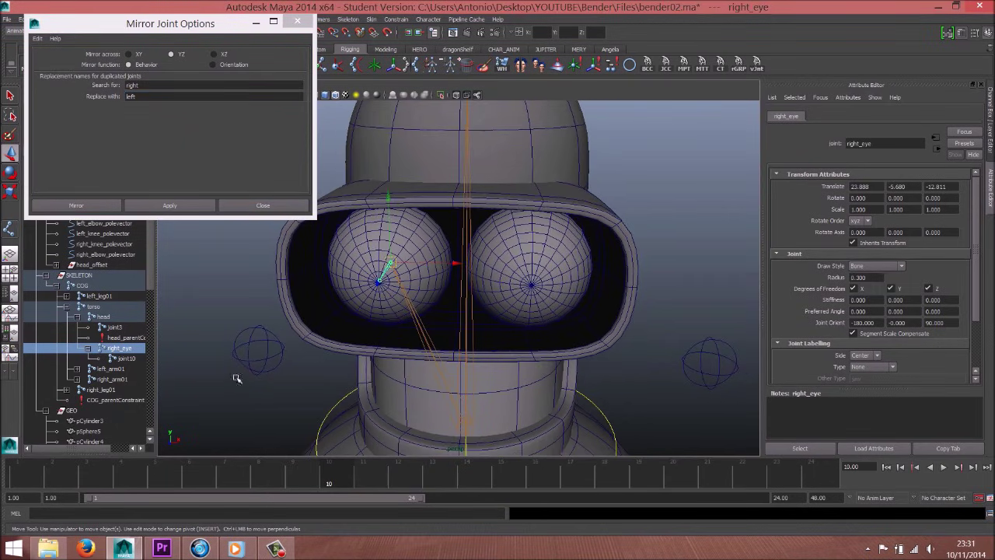
{"action": "left_click", "coordinate": [171, 206]}
{"action": "mouse_move", "coordinate": [591, 321]}
{"action": "left_mouse_down", "text": "alt"}
{"action": "mouse_move", "coordinate": [564, 325]}
{"action": "mouse_move", "coordinate": [605, 314]}
{"action": "left_mouse_up", "text": "alt"}
- Close Mirror Joint Options and switch to the front orthographic view of the eyes
{"action": "left_click", "coordinate": [263, 205]}
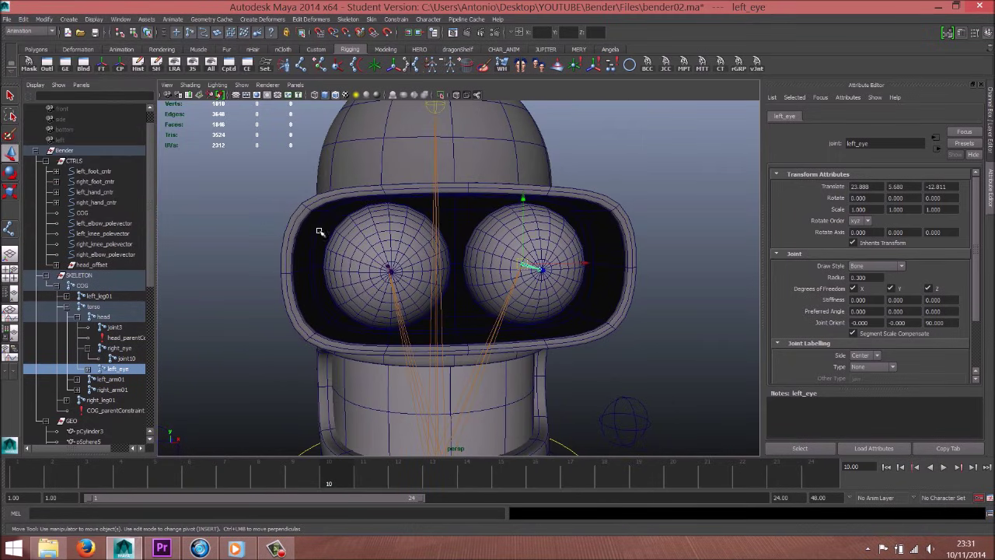
{"action": "mouse_move", "coordinate": [322, 228]}
{"action": "left_mouse_down", "text": "alt"}
{"action": "mouse_move", "coordinate": [456, 318]}
{"action": "mouse_move", "coordinate": [504, 329]}
{"action": "left_mouse_up", "text": "alt"}
{"action": "scroll", "coordinate": [565, 314], "scroll_direction": "up", "scroll_amount": 5}
{"action": "mouse_move", "coordinate": [566, 314]}
{"action": "left_mouse_down", "text": "alt"}
{"action": "mouse_move", "coordinate": [588, 312]}
{"action": "mouse_move", "coordinate": [565, 290]}
{"action": "mouse_move", "coordinate": [565, 306]}
{"action": "left_mouse_up", "text": "alt"}
{"action": "key", "text": "space"}
{"action": "scroll", "coordinate": [611, 329], "scroll_direction": "up", "scroll_amount": 3}
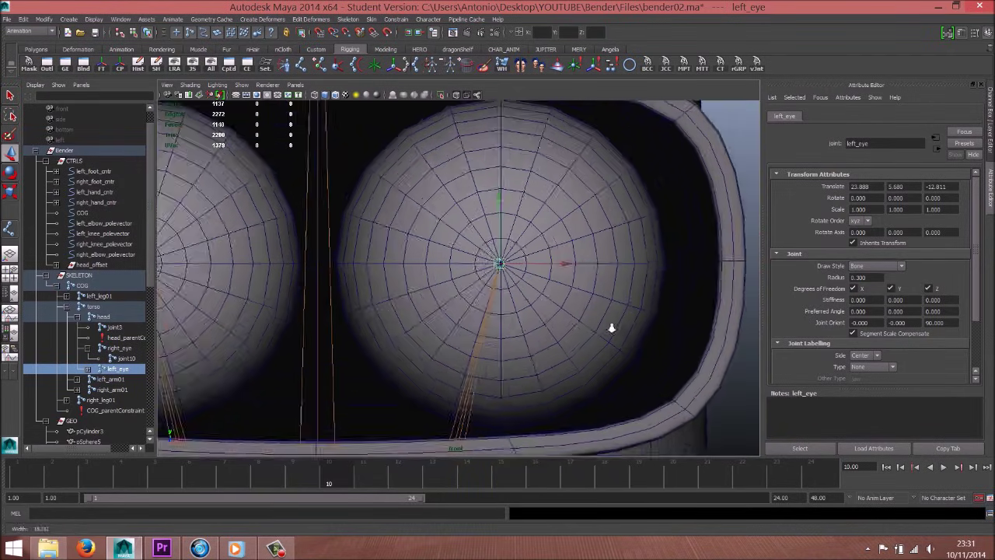
{"action": "scroll", "coordinate": [567, 295], "scroll_direction": "up", "scroll_amount": 2}
- Nudge pSphere8 slightly left in X to centre it on the left_eye joint
{"action": "left_click", "coordinate": [451, 324]}
{"action": "scroll", "coordinate": [469, 315], "scroll_direction": "up", "scroll_amount": 2}
{"action": "scroll", "coordinate": [468, 315], "scroll_direction": "down", "scroll_amount": 1}
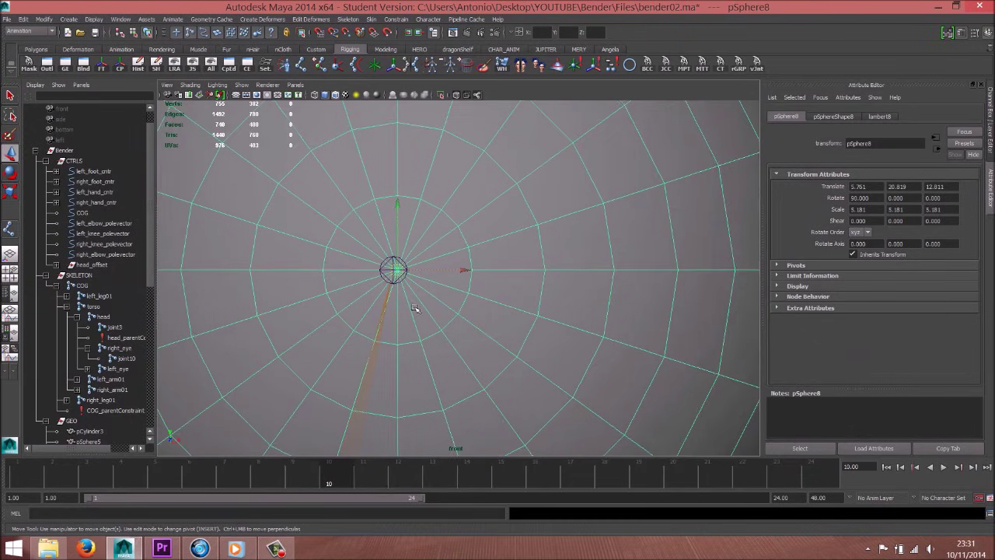
{"action": "scroll", "coordinate": [415, 304], "scroll_direction": "down", "scroll_amount": 1}
{"action": "scroll", "coordinate": [515, 337], "scroll_direction": "down", "scroll_amount": 1}
{"action": "scroll", "coordinate": [404, 306], "scroll_direction": "down", "scroll_amount": 2}
{"action": "scroll", "coordinate": [344, 314], "scroll_direction": "up", "scroll_amount": 4}
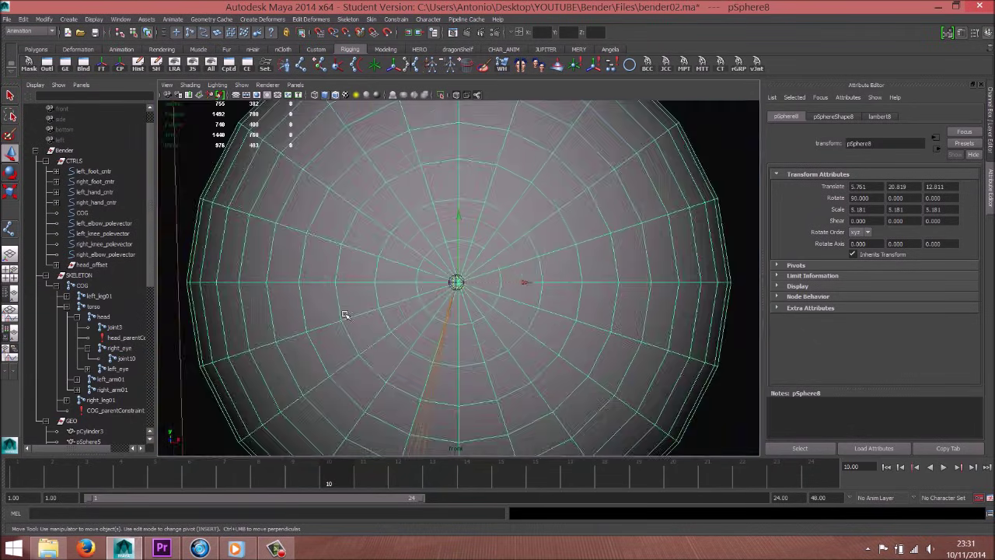
{"action": "scroll", "coordinate": [416, 314], "scroll_direction": "up", "scroll_amount": 2}
{"action": "scroll", "coordinate": [448, 329], "scroll_direction": "up", "scroll_amount": 1}
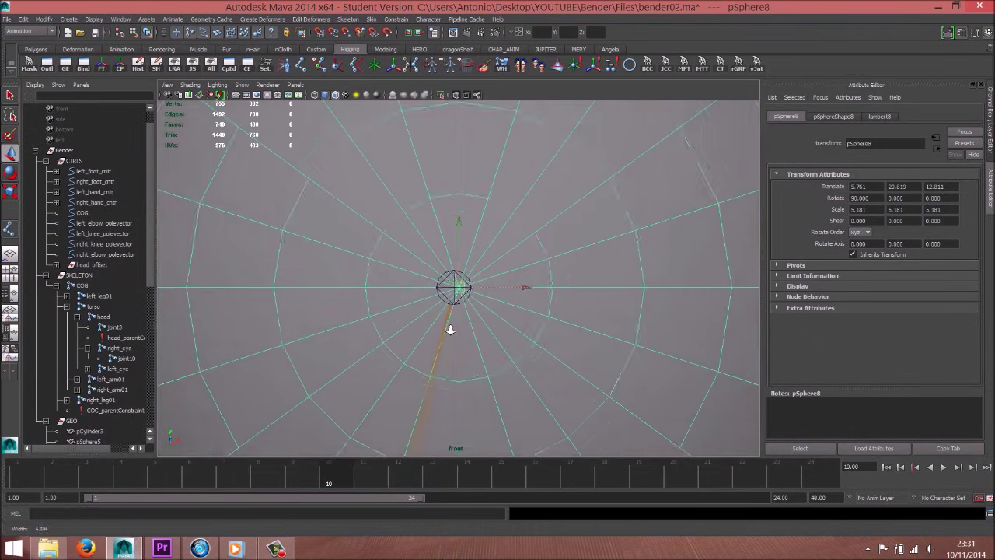
{"action": "scroll", "coordinate": [520, 329], "scroll_direction": "up", "scroll_amount": 1}
{"action": "scroll", "coordinate": [576, 335], "scroll_direction": "up", "scroll_amount": 1}
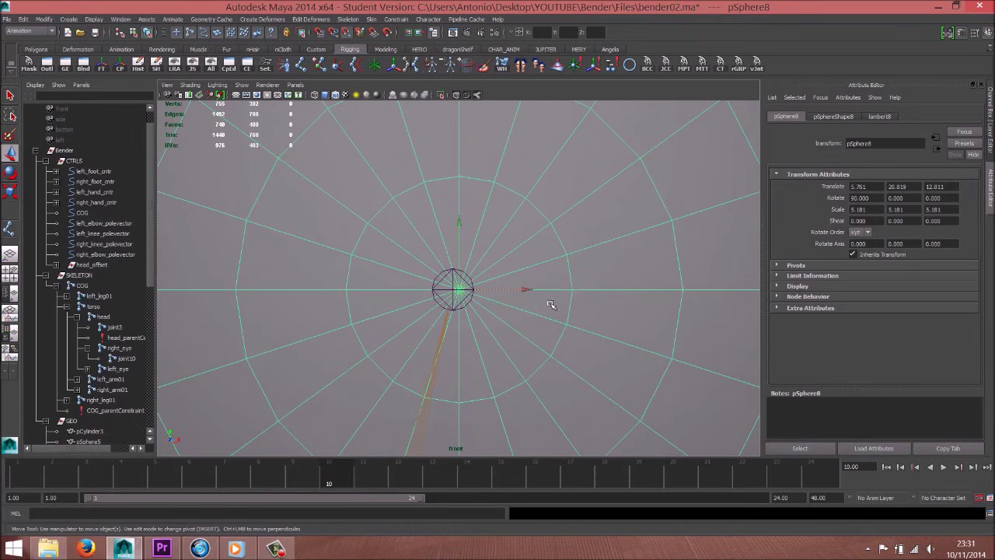
{"action": "left_click_drag", "start_coordinate": [507, 289], "coordinate": [458, 293]}
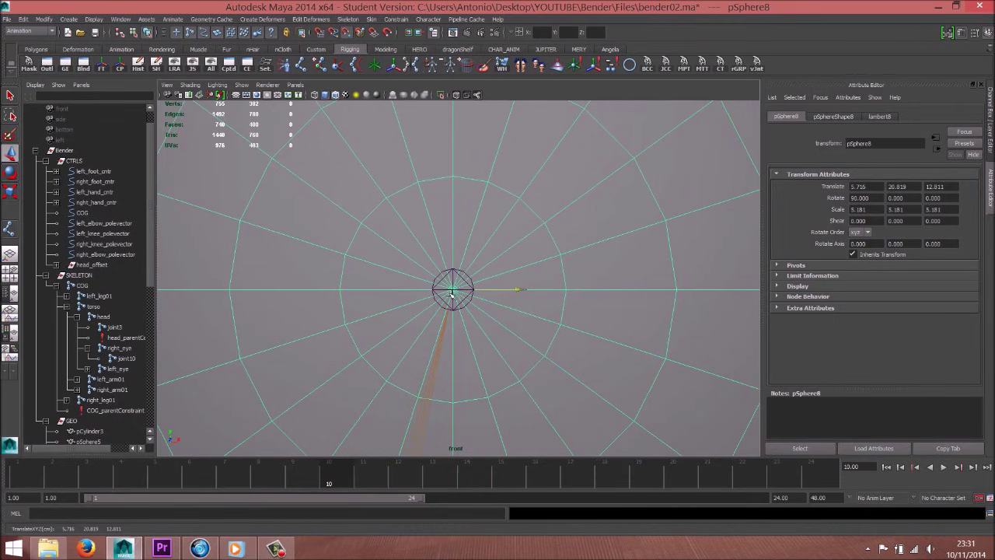
{"action": "key", "text": "space"}
{"action": "scroll", "coordinate": [620, 235], "scroll_direction": "down", "scroll_amount": 3}
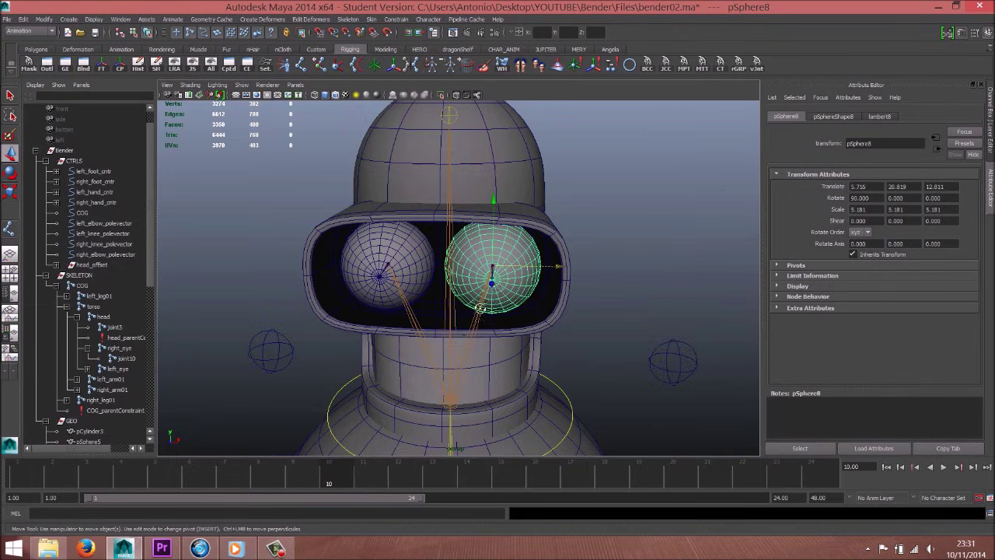
{"action": "left_click", "coordinate": [619, 235]}
{"action": "mouse_move", "coordinate": [620, 235]}
{"action": "left_mouse_down", "text": "alt"}
{"action": "mouse_move", "coordinate": [507, 304]}
{"action": "mouse_move", "coordinate": [560, 295]}
{"action": "mouse_move", "coordinate": [493, 309]}
{"action": "left_mouse_up", "text": "alt"}
{"action": "scroll", "coordinate": [546, 326], "scroll_direction": "up", "scroll_amount": 3}
- Parent-constrain pSphere8 to left_eye and pSphere7 to right_eye
{"action": "left_click", "coordinate": [507, 269]}
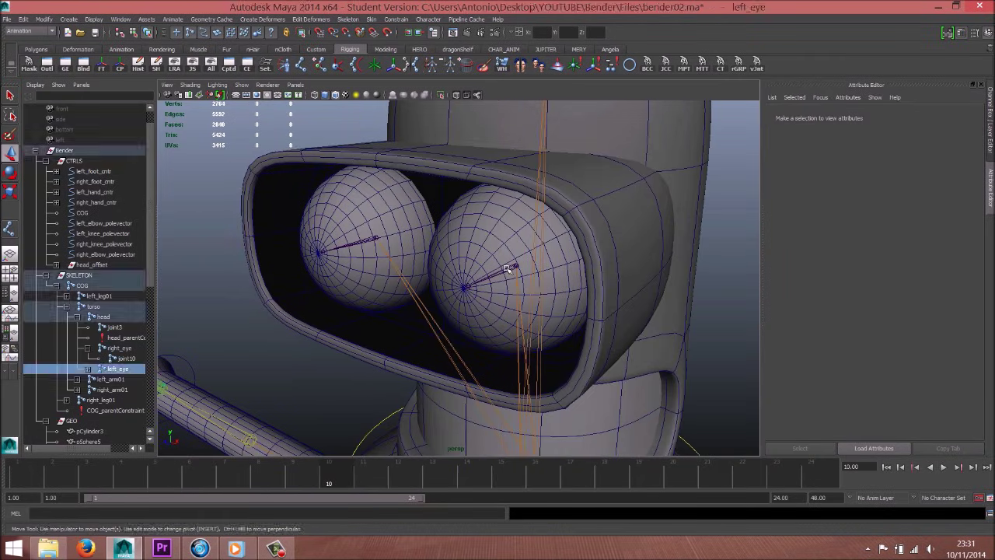
{"action": "left_click", "coordinate": [491, 227], "text": "shift"}
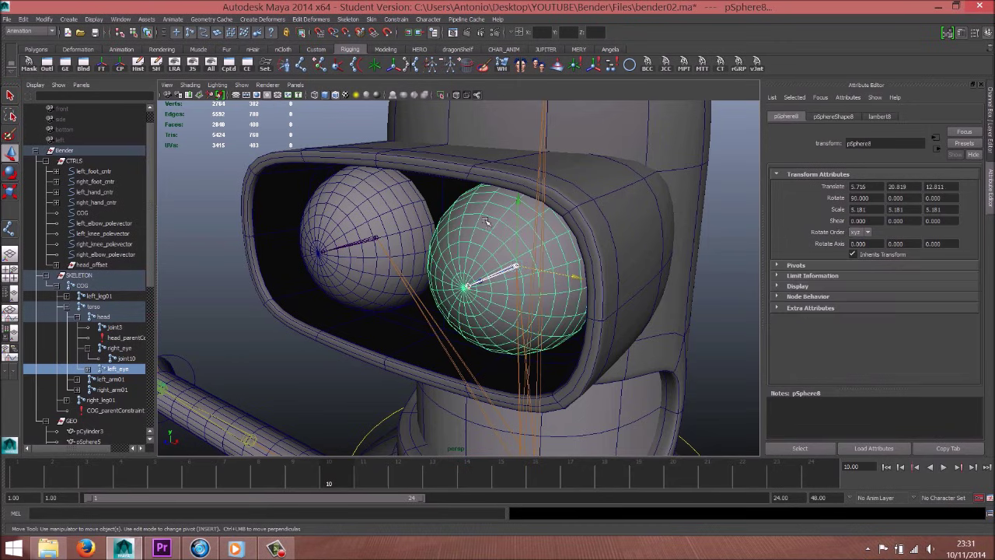
{"action": "left_click", "coordinate": [396, 19]}
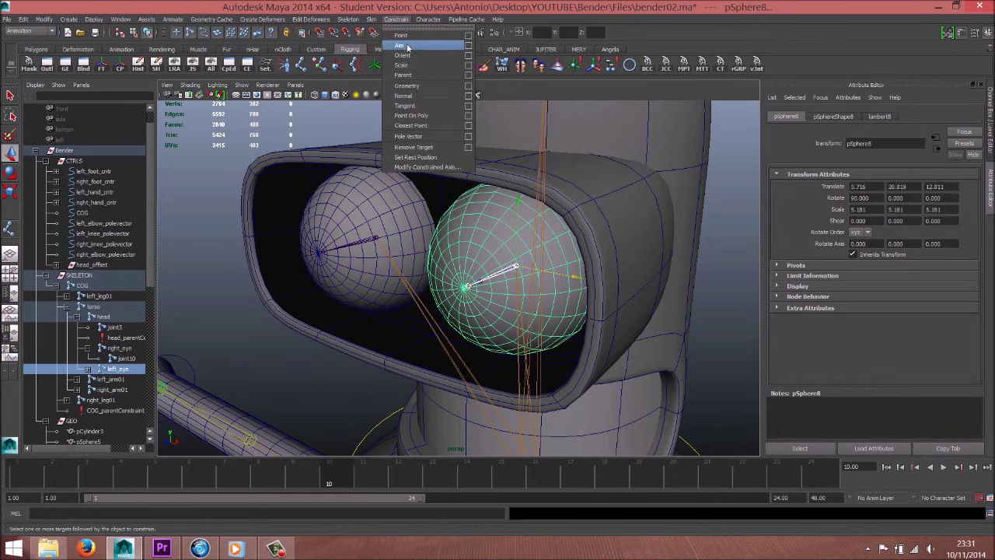
{"action": "left_click", "coordinate": [404, 74]}
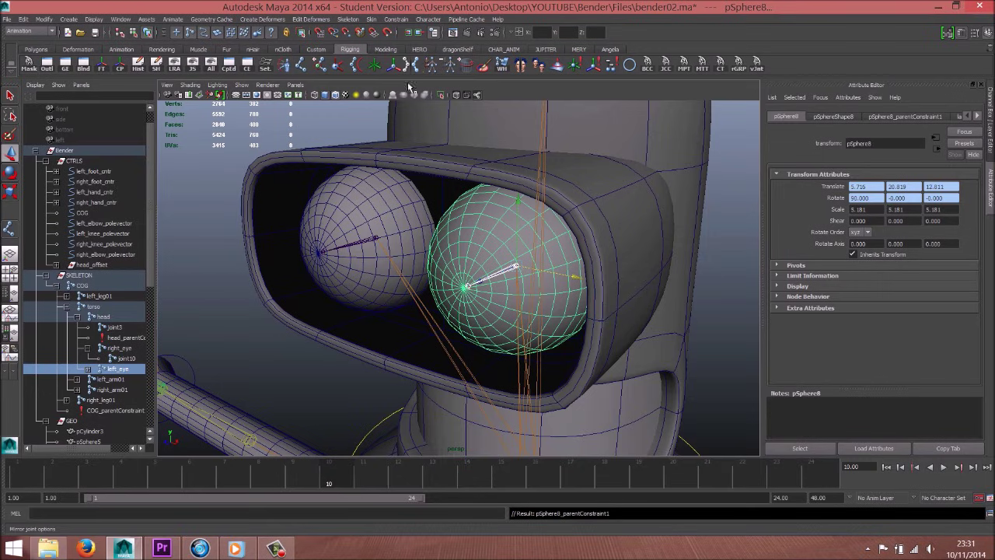
{"action": "left_click", "coordinate": [357, 246]}
{"action": "left_click", "coordinate": [406, 221], "text": "shift"}
{"action": "key", "text": "g"}
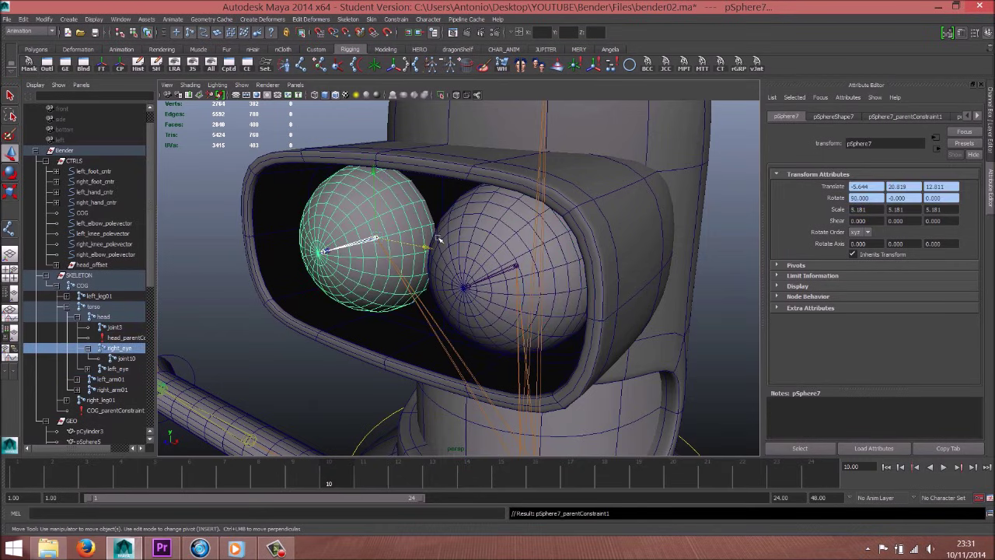
- Test-rotate the left_eye joint and head_ctrl to confirm the eyes follow, undoing each
{"action": "left_click", "coordinate": [496, 280]}
{"action": "key", "text": "e"}
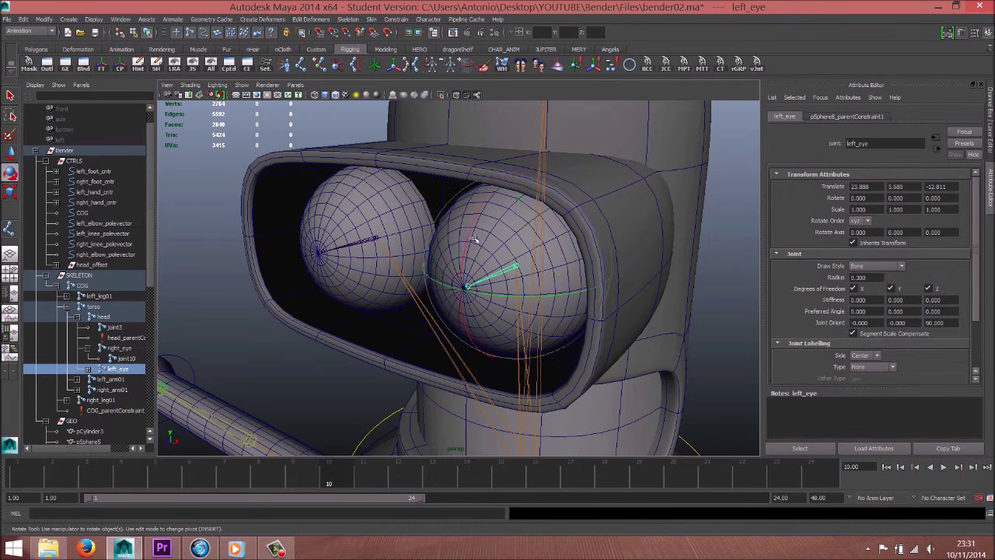
{"action": "mouse_move", "coordinate": [470, 237]}
{"action": "left_mouse_down"}
{"action": "mouse_move", "coordinate": [498, 233]}
{"action": "mouse_move", "coordinate": [337, 259]}
{"action": "left_mouse_up"}
{"action": "key", "text": "ctrl+z"}
{"action": "scroll", "coordinate": [337, 259], "scroll_direction": "down", "scroll_amount": 5}
{"action": "mouse_move", "coordinate": [634, 326]}
{"action": "left_mouse_down", "text": "alt"}
{"action": "mouse_move", "coordinate": [617, 309]}
{"action": "mouse_move", "coordinate": [560, 319]}
{"action": "left_mouse_up", "text": "alt"}
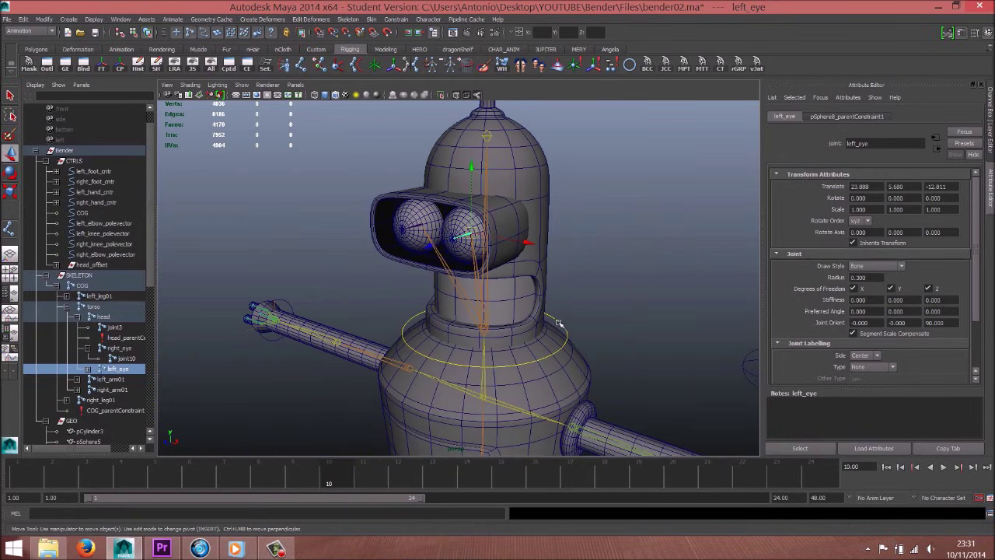
{"action": "left_click", "coordinate": [564, 325]}
{"action": "key", "text": "w"}
{"action": "key", "text": "e"}
{"action": "left_click_drag", "start_coordinate": [525, 266], "coordinate": [542, 286]}
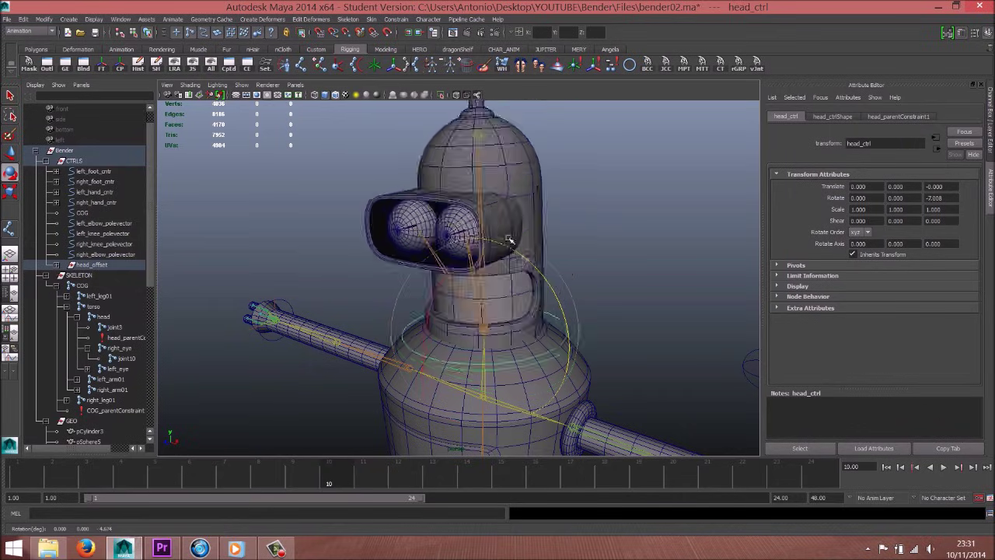
{"action": "key", "text": "ctrl+z"}
- Return to a front view of Bender and turn off wireframe on shaded
{"action": "scroll", "coordinate": [594, 284], "scroll_direction": "down", "scroll_amount": 3}
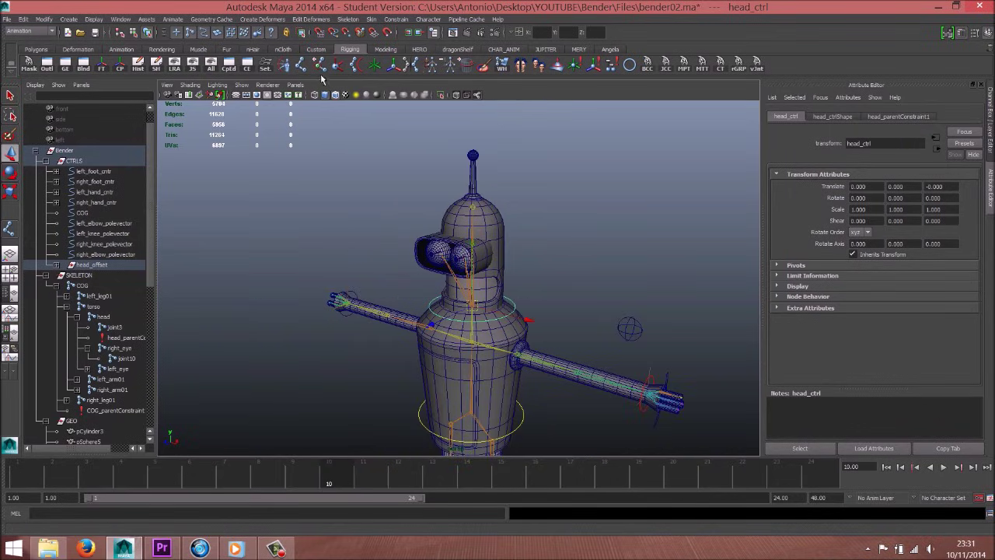
{"action": "mouse_move", "coordinate": [354, 95]}
{"action": "left_mouse_down", "text": "alt"}
{"action": "mouse_move", "coordinate": [411, 238]}
{"action": "mouse_move", "coordinate": [477, 229]}
{"action": "left_mouse_up", "text": "alt"}
{"action": "left_click", "coordinate": [478, 228]}
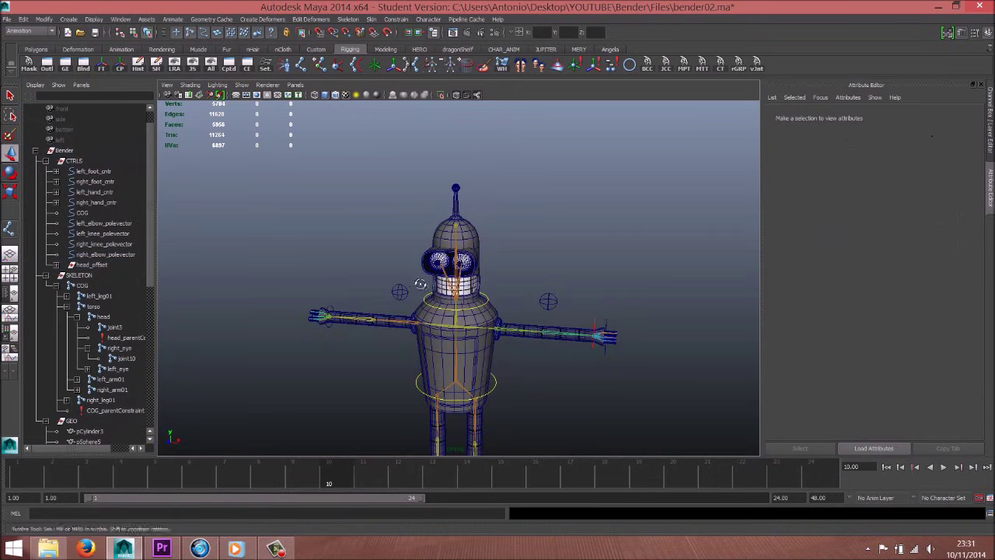
{"action": "left_click", "coordinate": [340, 94]}
- Create a NURBS circle with the view closed in on Bender's face
{"action": "mouse_move", "coordinate": [373, 295]}
{"action": "left_mouse_down", "text": "alt"}
{"action": "mouse_move", "coordinate": [455, 303]}
{"action": "mouse_move", "coordinate": [374, 291]}
{"action": "mouse_move", "coordinate": [555, 207]}
{"action": "mouse_move", "coordinate": [573, 251]}
{"action": "left_mouse_up", "text": "alt"}
{"action": "scroll", "coordinate": [454, 303], "scroll_direction": "up", "scroll_amount": 2}
{"action": "key", "text": "space"}
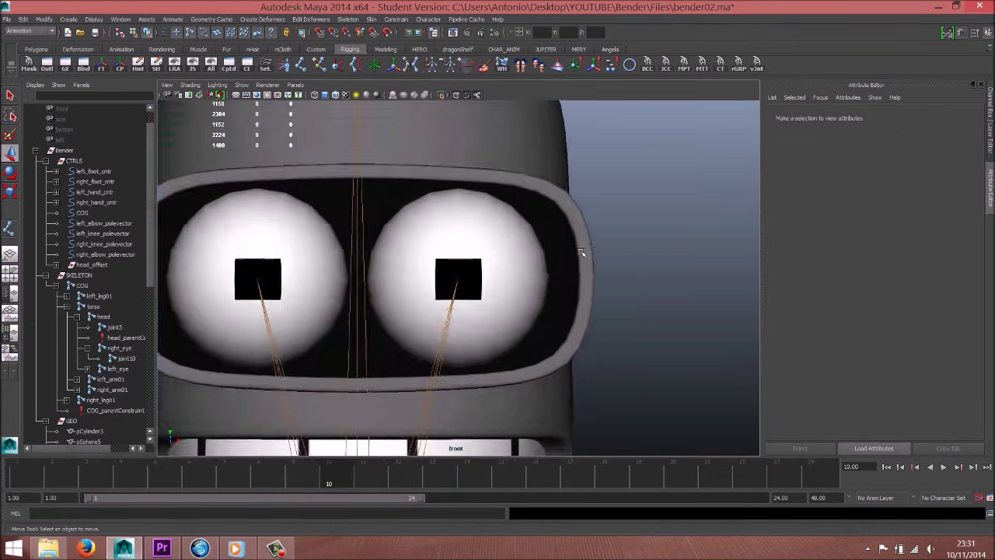
{"action": "left_click", "coordinate": [93, 19]}
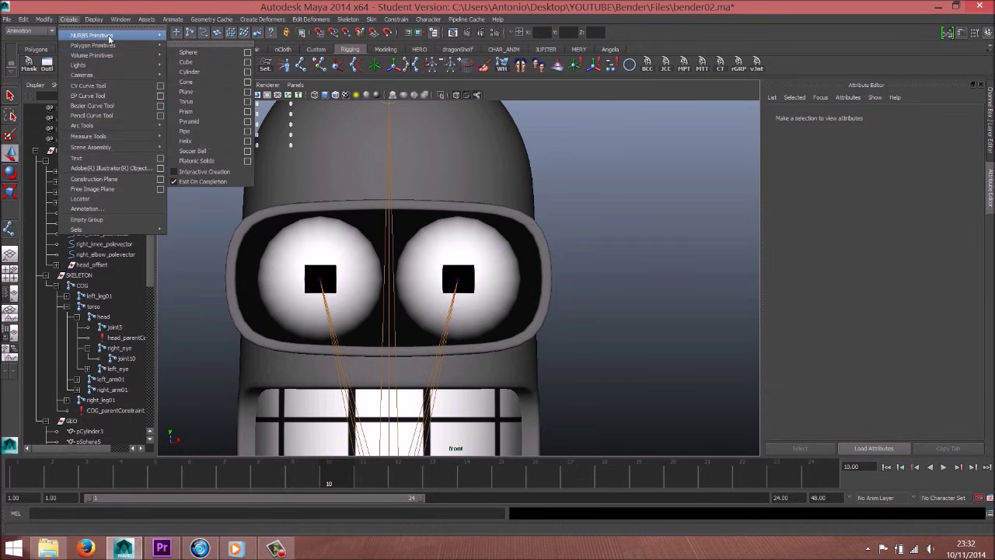
{"action": "mouse_move", "coordinate": [91, 35]}
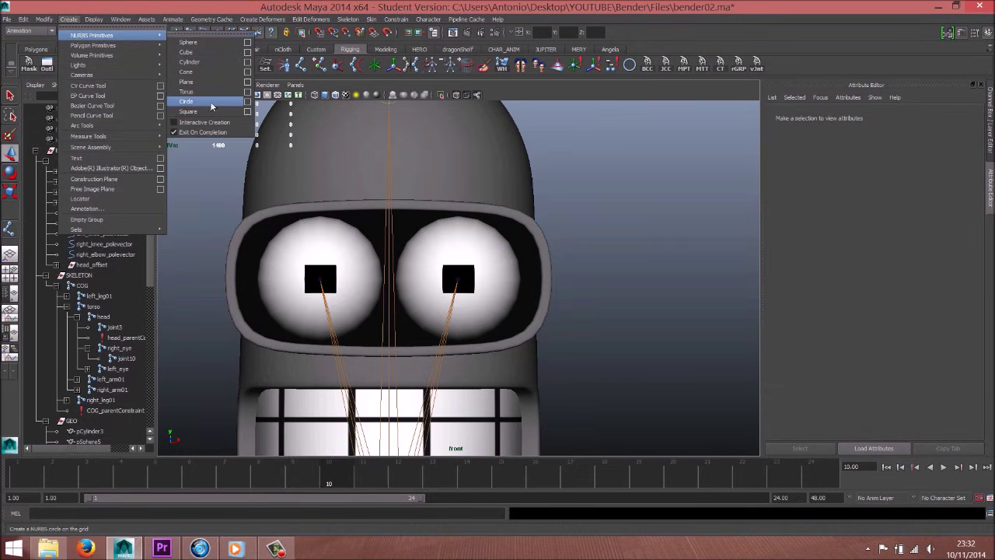
{"action": "left_click", "coordinate": [196, 102]}
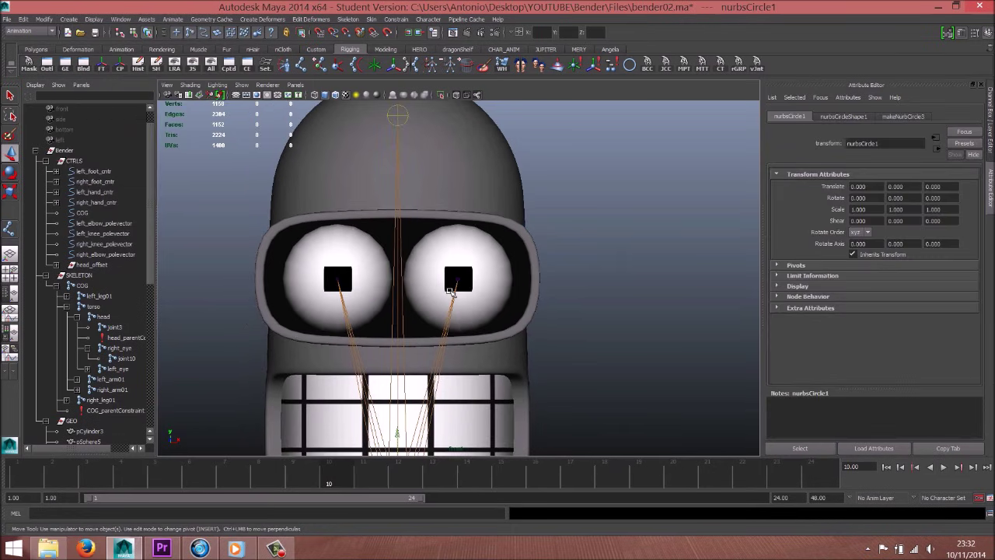
- Enlarge the circle and rotate it 90 degrees in X so it stands upright
{"action": "scroll", "coordinate": [445, 294], "scroll_direction": "down", "scroll_amount": 5}
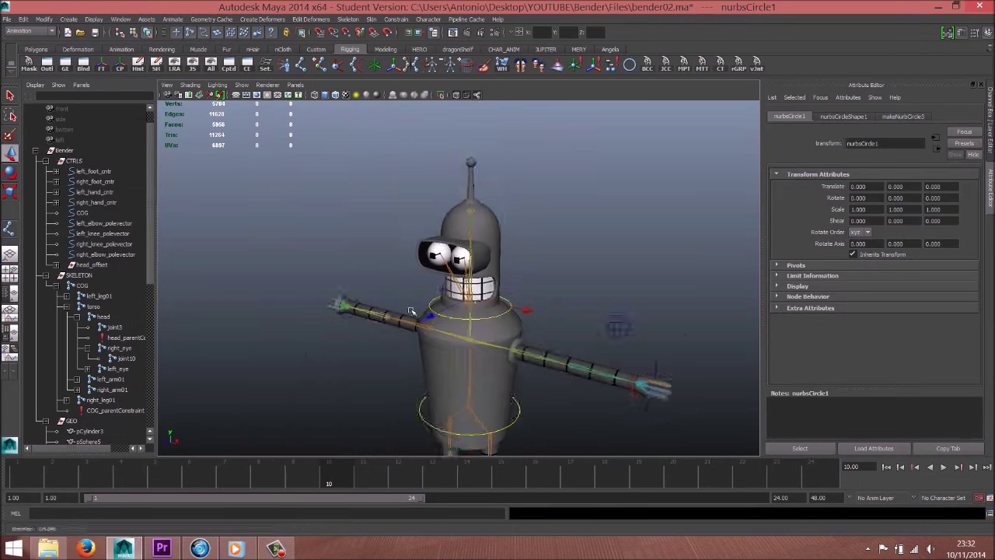
{"action": "mouse_move", "coordinate": [445, 293]}
{"action": "left_mouse_down", "text": "alt"}
{"action": "mouse_move", "coordinate": [535, 317]}
{"action": "mouse_move", "coordinate": [553, 363]}
{"action": "left_mouse_up", "text": "alt"}
{"action": "key", "text": "r"}
{"action": "left_click_drag", "start_coordinate": [497, 331], "coordinate": [510, 330]}
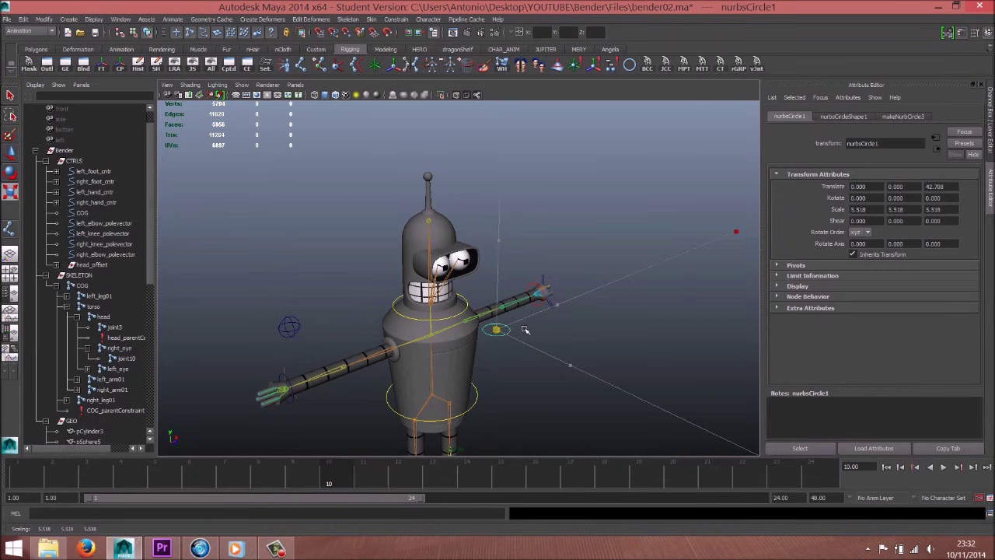
{"action": "key", "text": "e"}
{"action": "left_click_drag", "start_coordinate": [531, 265], "coordinate": [547, 332]}
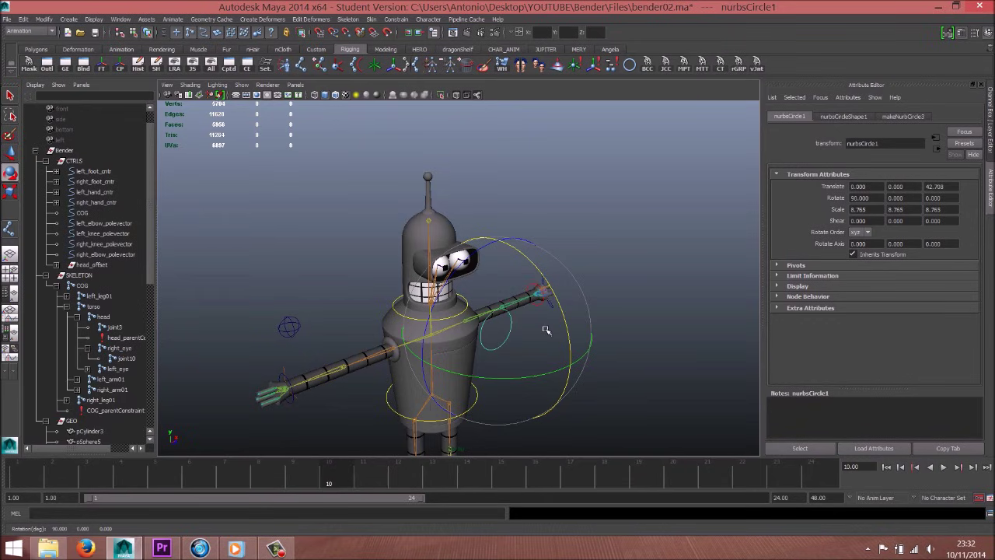
- In front view, shrink the circle to eye size and place it over the right eye
{"action": "left_click_drag", "start_coordinate": [546, 331], "coordinate": [547, 373]}
{"action": "key", "text": "w"}
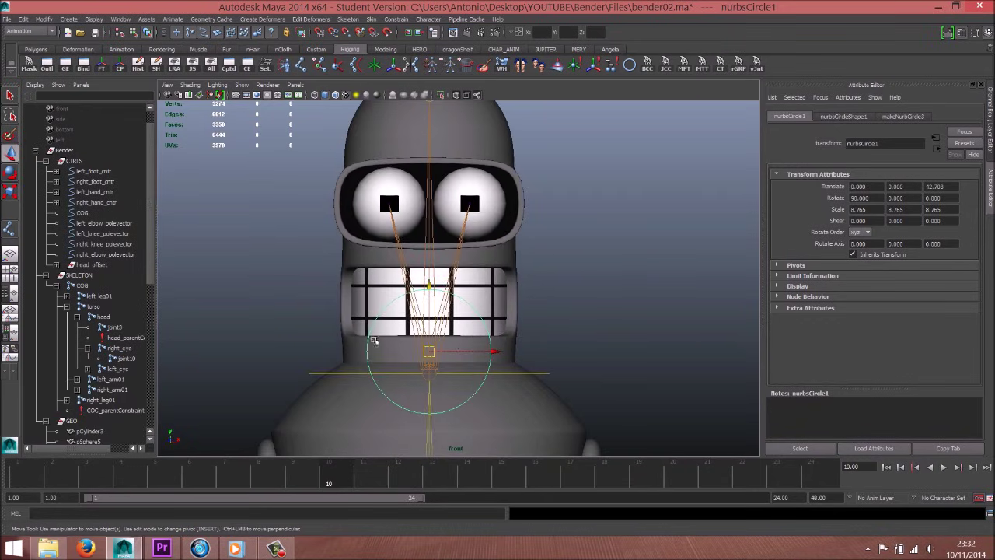
{"action": "scroll", "coordinate": [384, 335], "scroll_direction": "up", "scroll_amount": 2}
{"action": "key", "text": "r"}
{"action": "left_click_drag", "start_coordinate": [420, 373], "coordinate": [358, 374]}
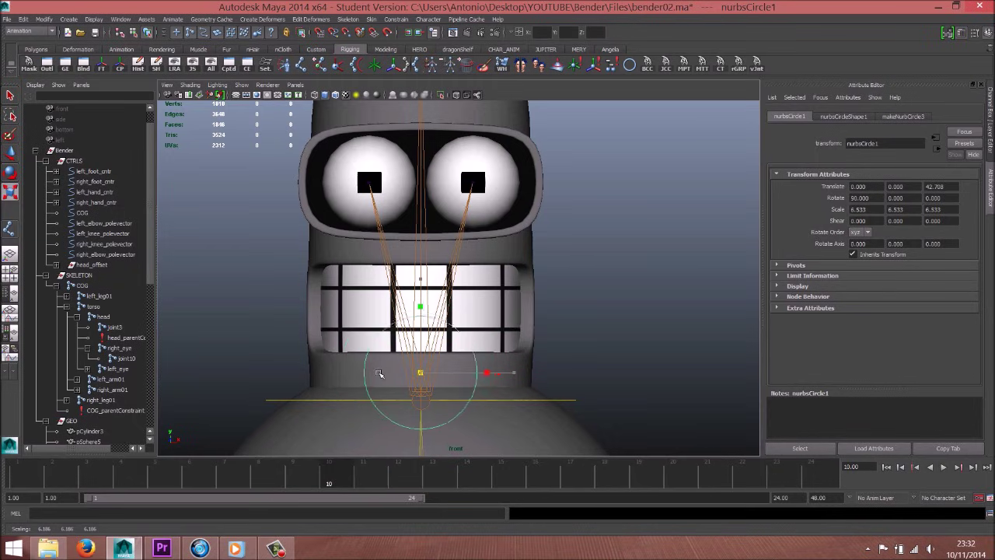
{"action": "key", "text": "w"}
{"action": "scroll", "coordinate": [413, 363], "scroll_direction": "down", "scroll_amount": 2}
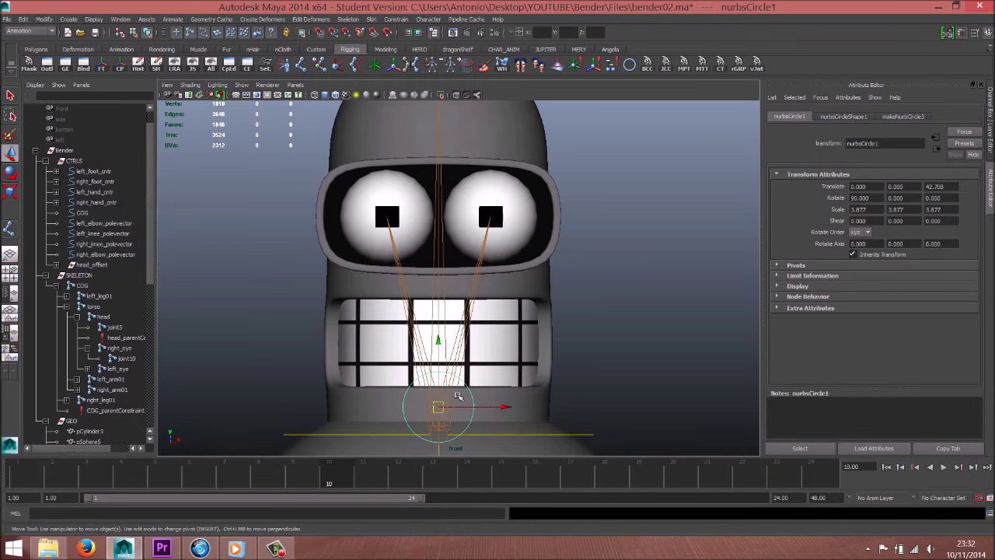
{"action": "mouse_move", "coordinate": [430, 402]}
{"action": "left_mouse_down"}
{"action": "mouse_move", "coordinate": [428, 342]}
{"action": "mouse_move", "coordinate": [387, 218]}
{"action": "left_mouse_up"}
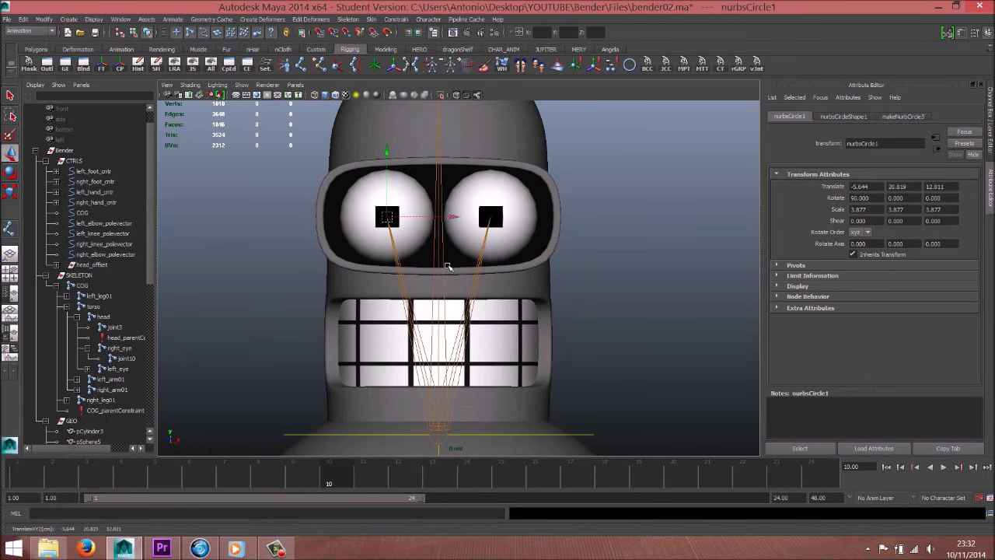
- Back in perspective, pull the circle out in front of Bender's eyes
{"action": "key", "text": "f"}
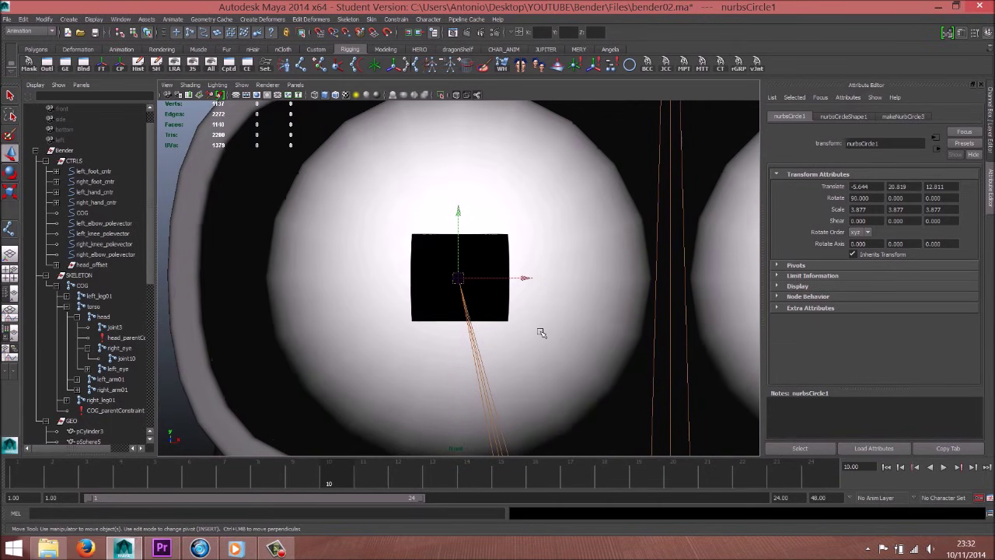
{"action": "key", "text": "4"}
{"action": "right_click_drag", "start_coordinate": [329, 326], "coordinate": [306, 289], "text": "alt"}
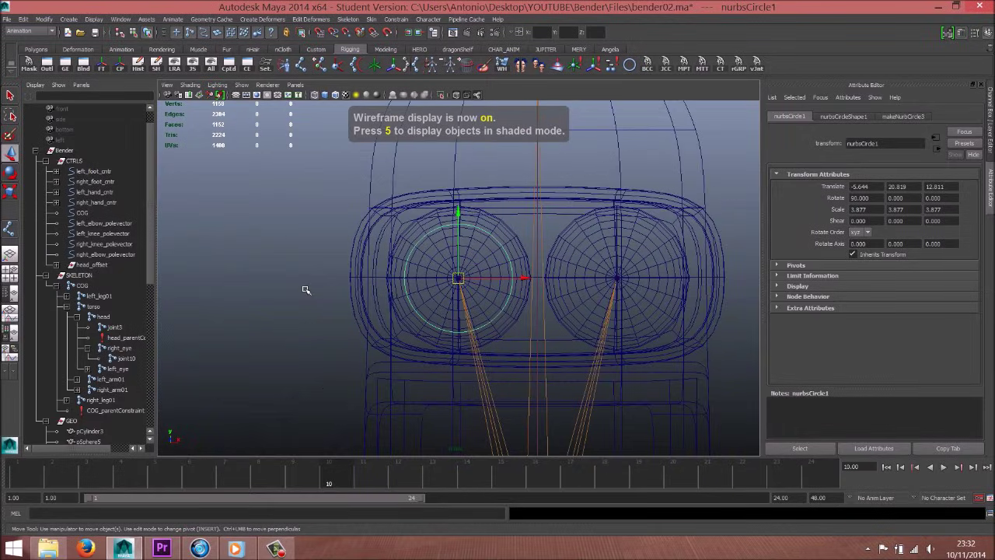
{"action": "key", "text": "space"}
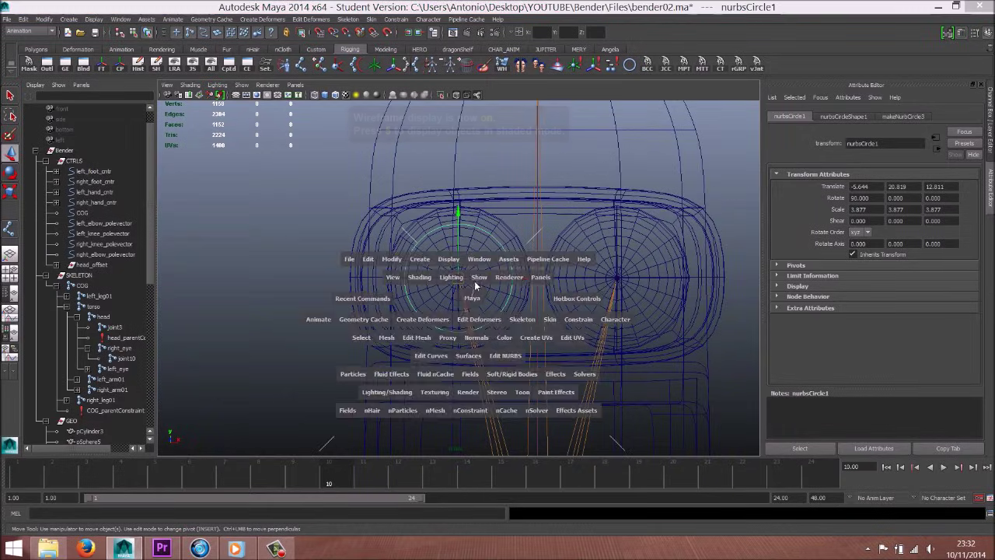
{"action": "left_click_drag", "start_coordinate": [474, 281], "coordinate": [474, 249]}
{"action": "key", "text": "6"}
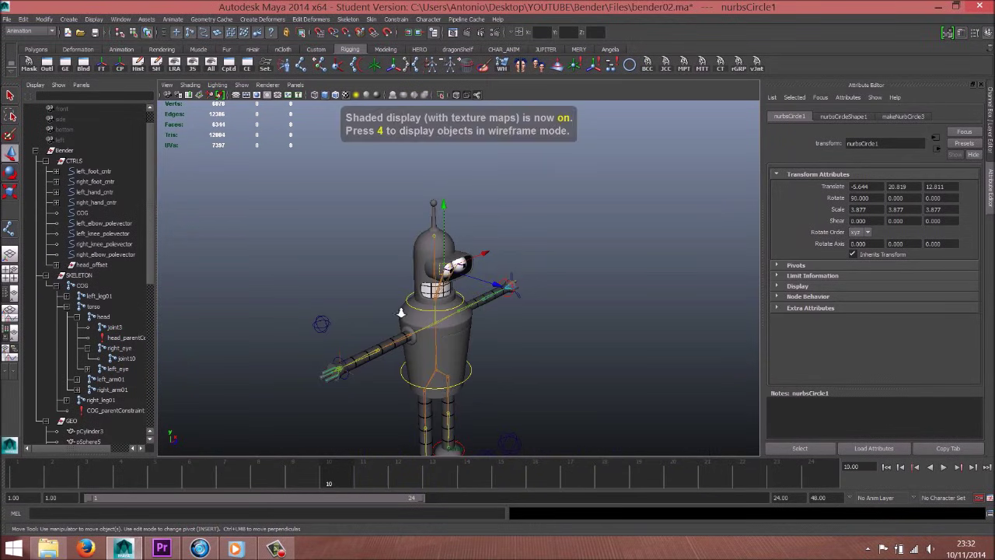
{"action": "right_click_drag", "start_coordinate": [488, 309], "coordinate": [484, 265], "text": "alt"}
{"action": "left_click_drag", "start_coordinate": [472, 271], "coordinate": [605, 309]}
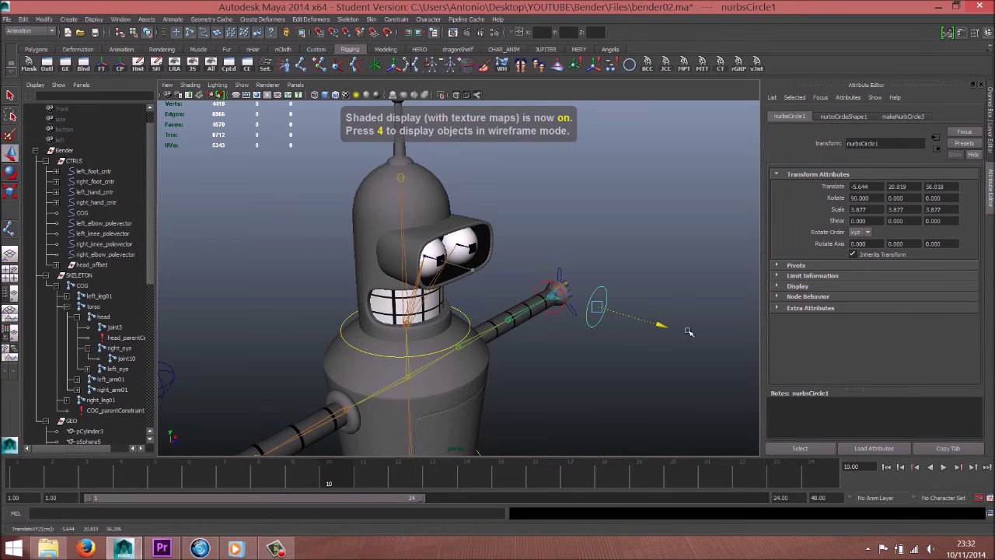
- Shrink the circle slightly and push it a bit further forward
{"action": "key", "text": "r"}
{"action": "left_click_drag", "start_coordinate": [605, 309], "coordinate": [592, 312]}
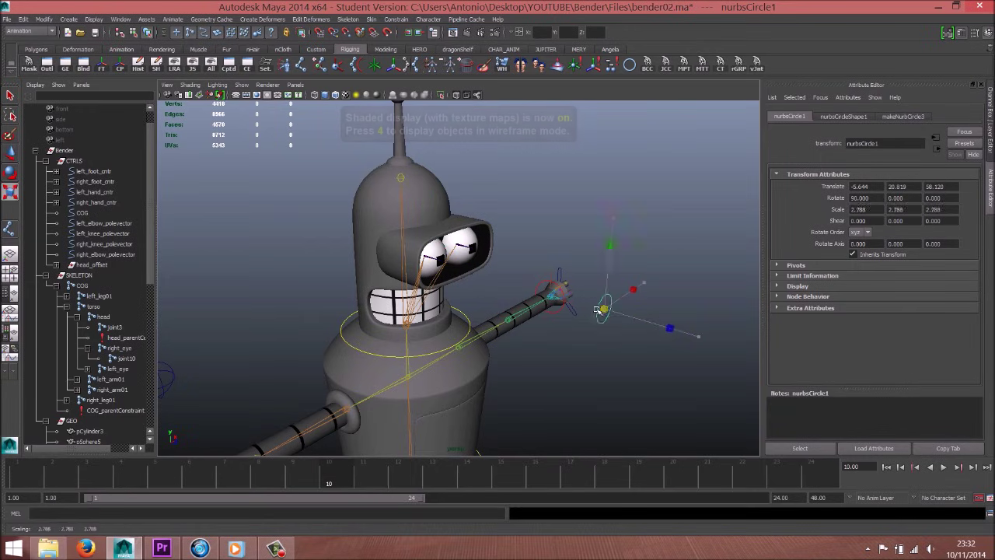
{"action": "key", "text": "w"}
{"action": "mouse_move", "coordinate": [671, 327]}
{"action": "left_mouse_down"}
{"action": "mouse_move", "coordinate": [692, 332]}
{"action": "mouse_move", "coordinate": [560, 360]}
{"action": "mouse_move", "coordinate": [499, 355]}
{"action": "left_mouse_up"}
{"action": "scroll", "coordinate": [499, 355], "scroll_direction": "up", "scroll_amount": 2}
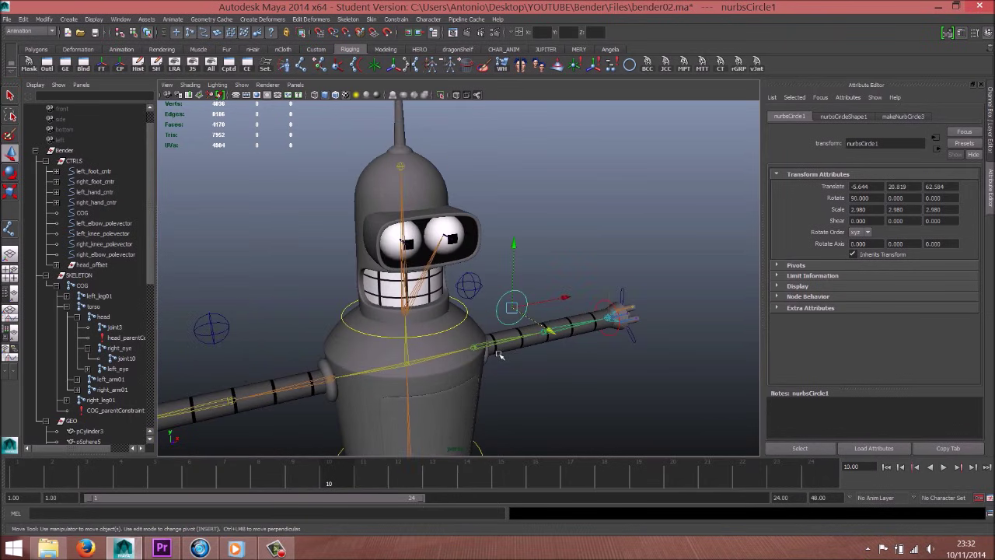
- Rename the circle right_eye_ctrl and freeze its transformations
{"action": "scroll", "coordinate": [80, 358], "scroll_direction": "down", "scroll_amount": 5}
{"action": "scroll", "coordinate": [109, 356], "scroll_direction": "down", "scroll_amount": 4}
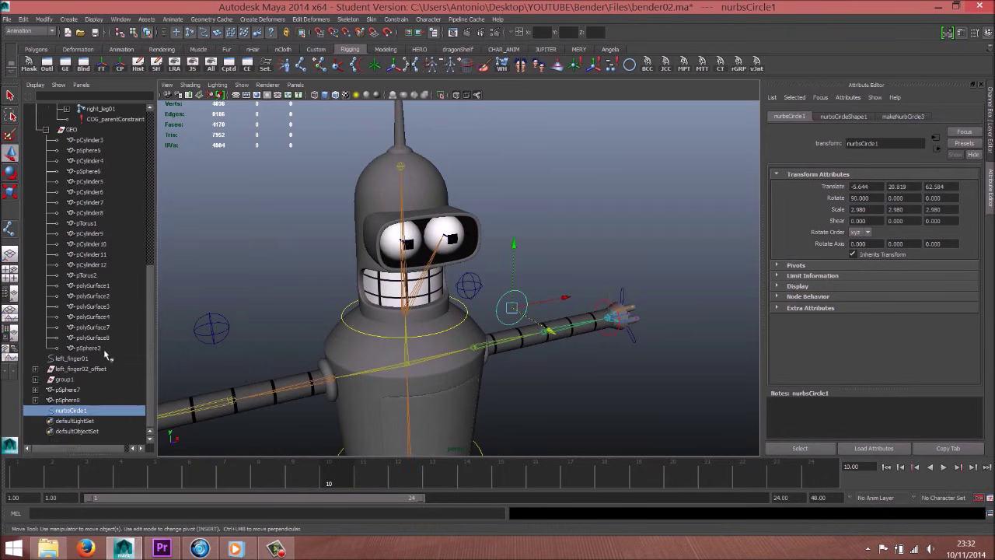
{"action": "double_click", "coordinate": [72, 411]}
{"action": "type", "text": "right_eye_ctrl"}
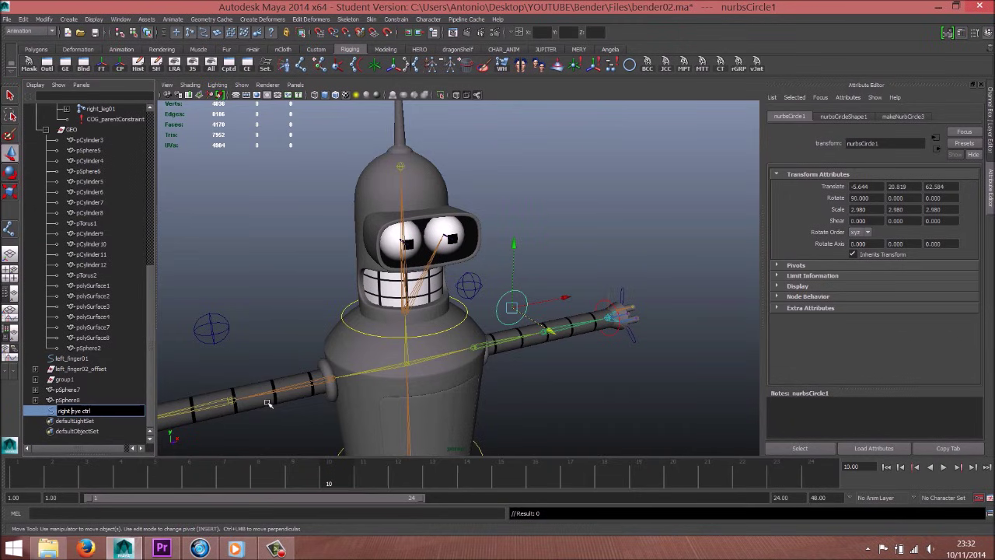
{"action": "key", "text": "Return"}
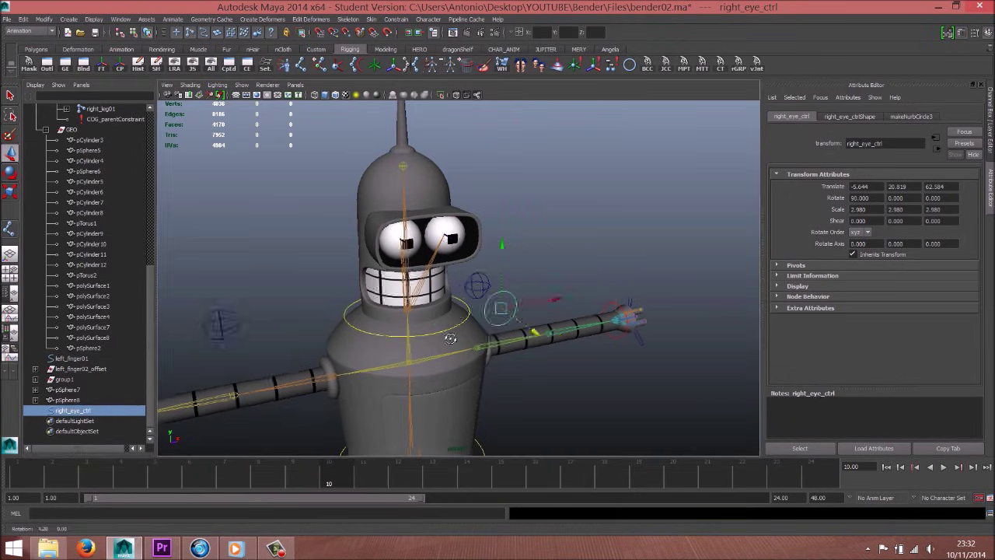
{"action": "left_click", "coordinate": [101, 63]}
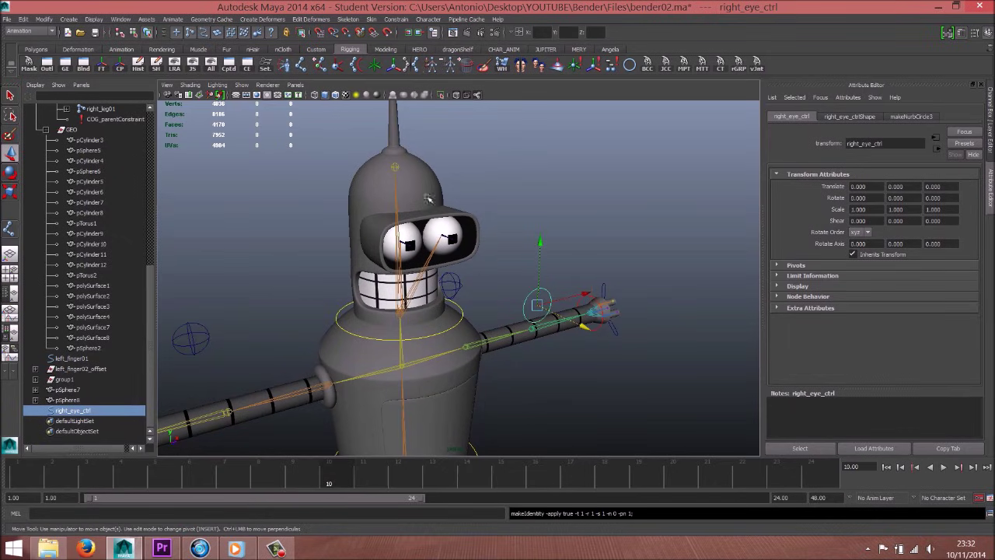
- Duplicate the control, group it to world, and mirror the group with Scale X -1
{"action": "key", "text": "ctrl+d"}
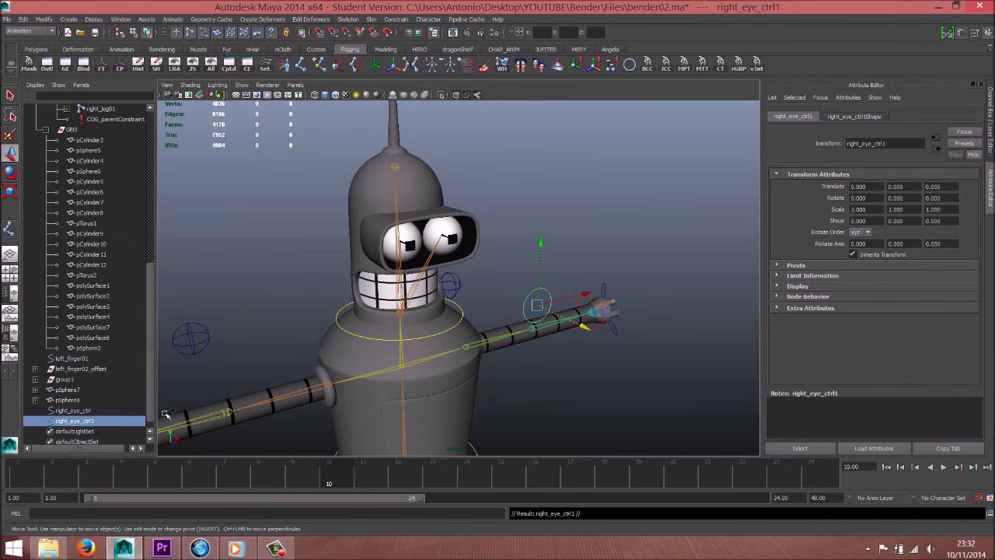
{"action": "key", "text": "ctrl+g"}
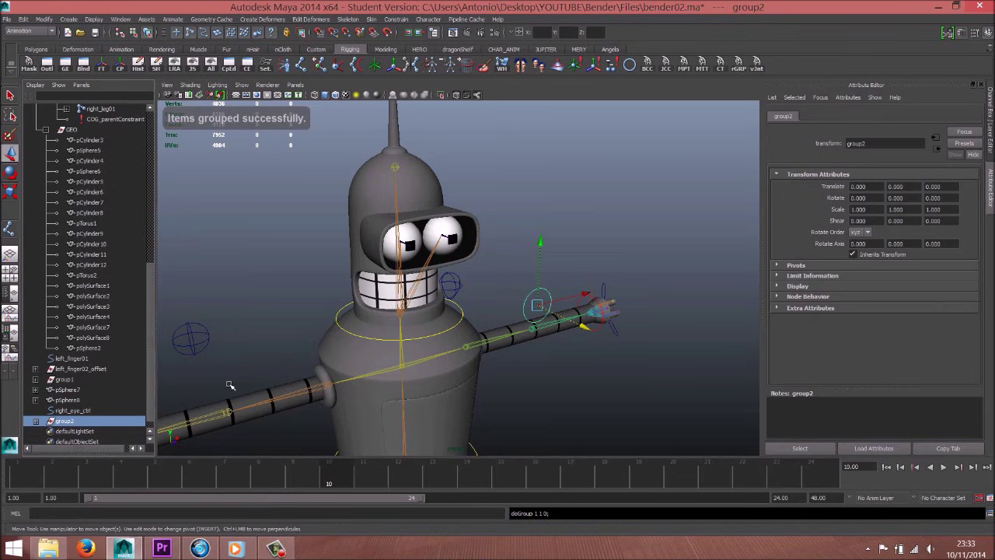
{"action": "key", "text": "ctrl+z"}
{"action": "left_click", "coordinate": [25, 19]}
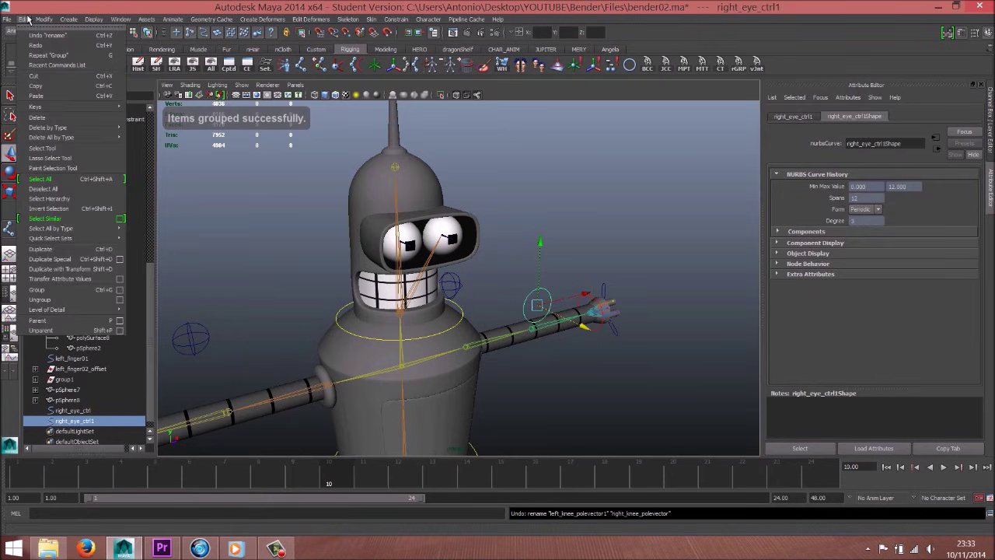
{"action": "left_click", "coordinate": [120, 289]}
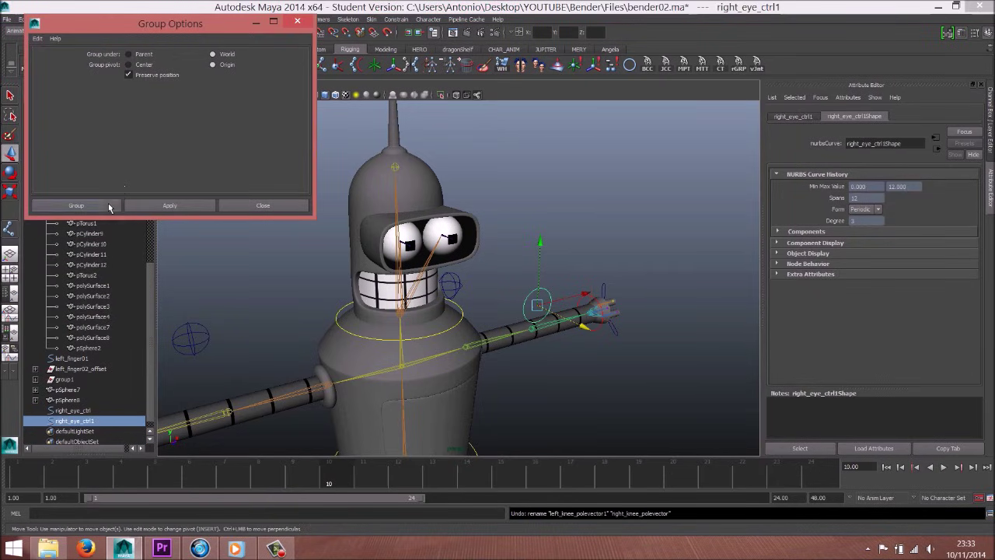
{"action": "left_click", "coordinate": [108, 206]}
{"action": "key", "text": "ctrl+a"}
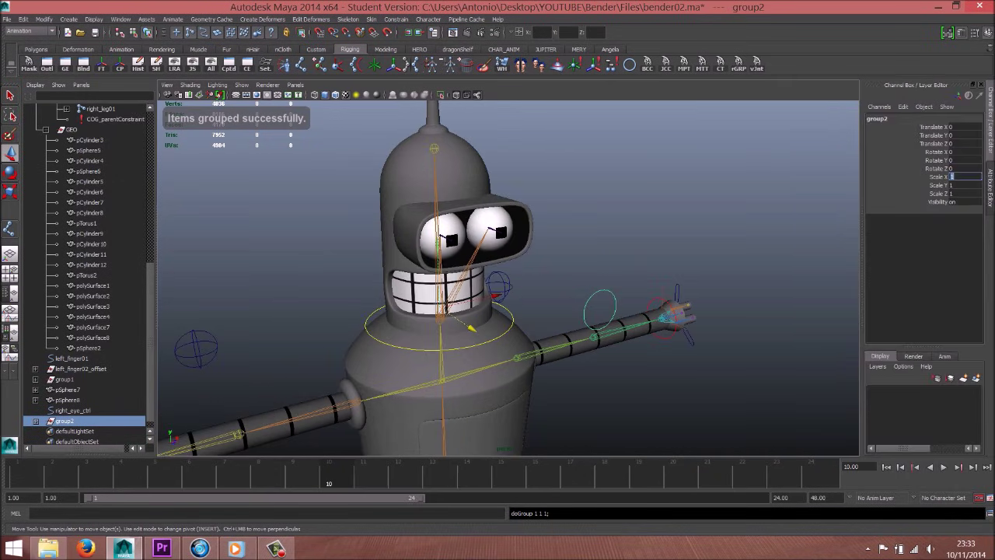
{"action": "key", "text": "Return"}
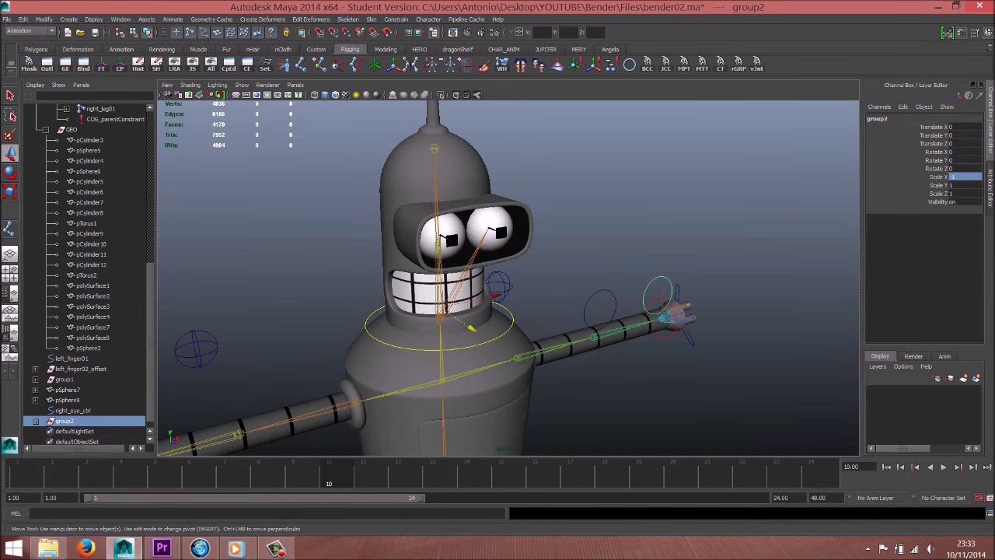
{"action": "left_click", "coordinate": [35, 420]}
- Rename the duplicate left_eye_ctrl, unparent it, and delete the empty group2
{"action": "double_click", "coordinate": [113, 432]}
{"action": "type", "text": "left_eye_ctrl"}
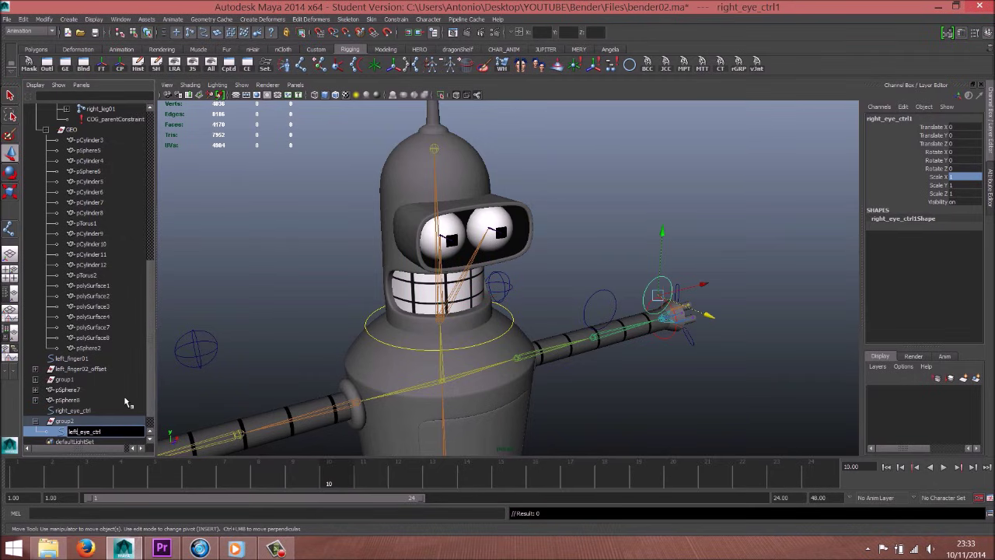
{"action": "key", "text": "Return"}
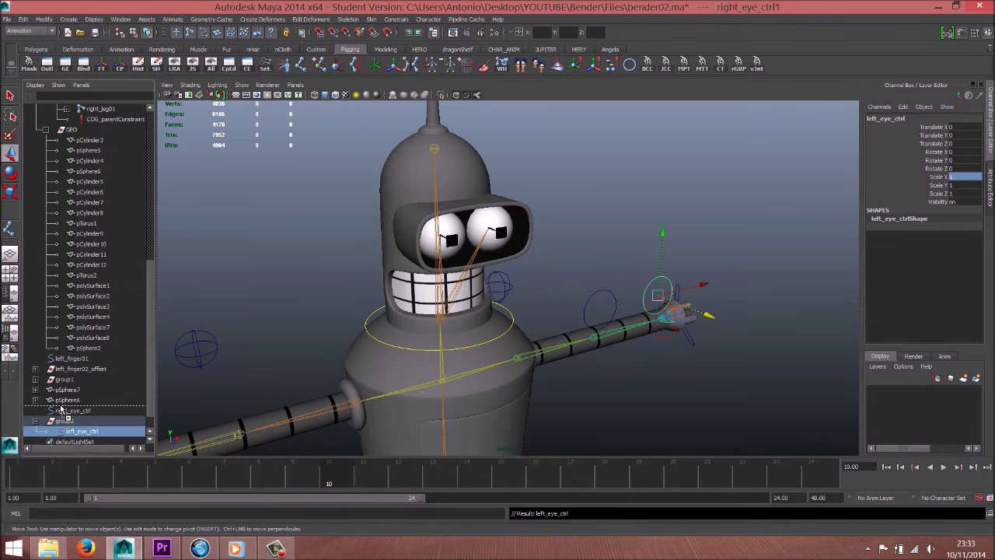
{"action": "middle_click_drag", "start_coordinate": [63, 432], "coordinate": [62, 408]}
{"action": "left_click", "coordinate": [66, 432]}
{"action": "key", "text": "Delete"}
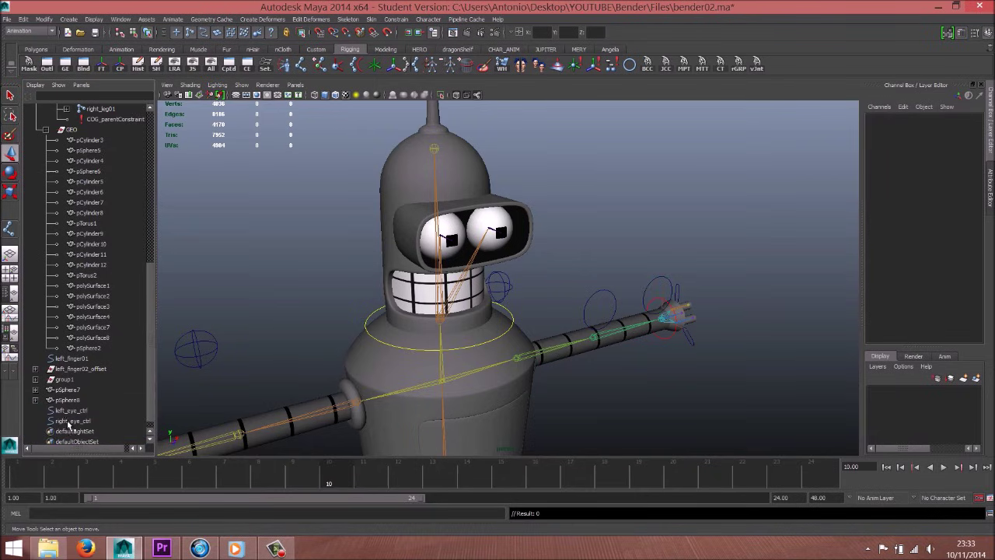
- Select right_eye_ctrl and then the right eyeball, with the view on Bender's head
{"action": "left_click", "coordinate": [70, 411]}
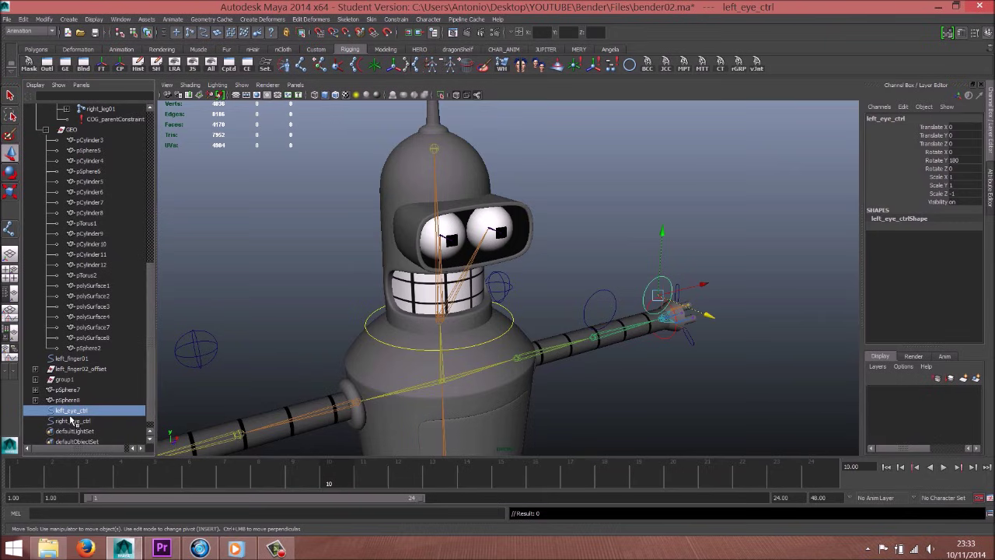
{"action": "left_click", "coordinate": [71, 421], "text": "ctrl"}
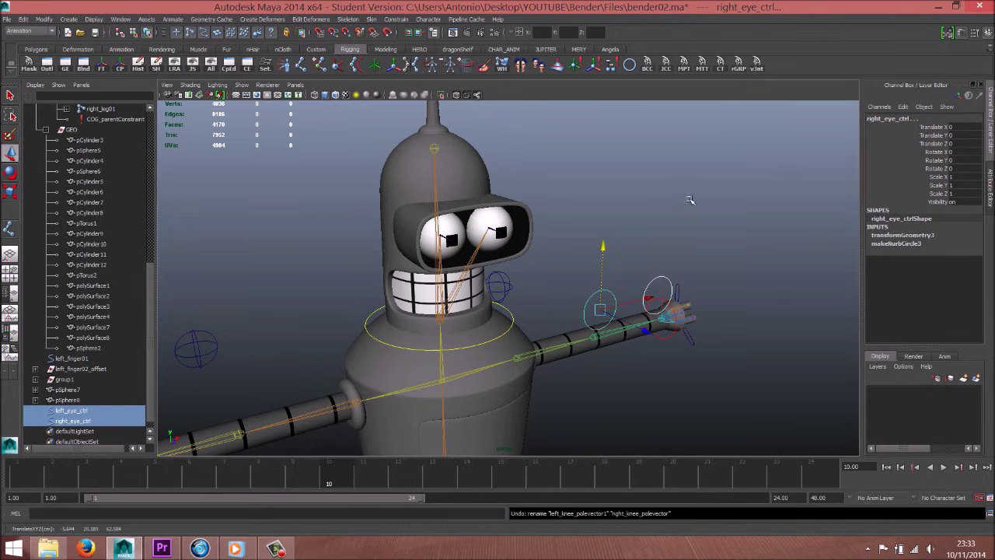
{"action": "left_click", "coordinate": [627, 288]}
{"action": "left_click", "coordinate": [612, 292]}
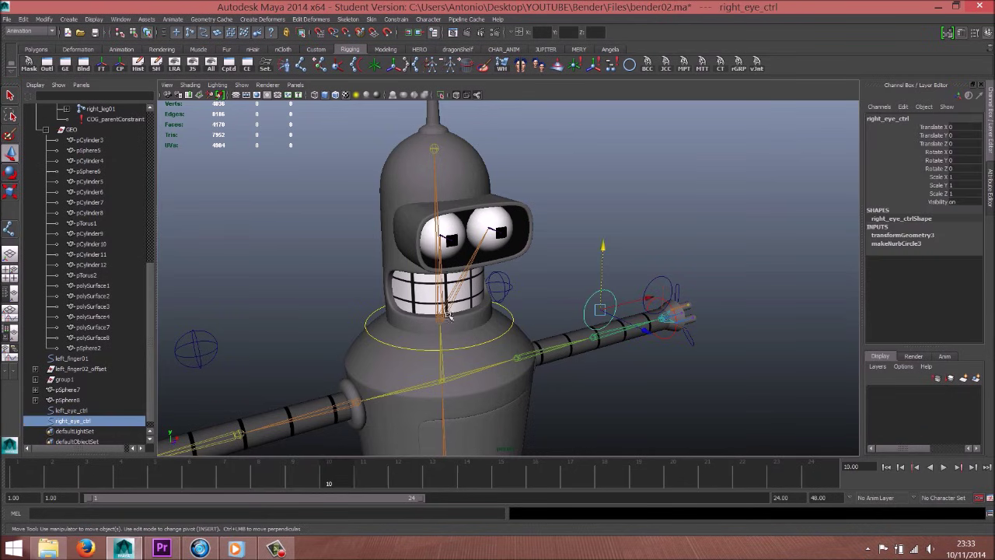
{"action": "mouse_move", "coordinate": [449, 314]}
{"action": "left_mouse_down", "text": "alt"}
{"action": "mouse_move", "coordinate": [555, 282]}
{"action": "mouse_move", "coordinate": [405, 234]}
{"action": "left_mouse_up", "text": "alt"}
{"action": "scroll", "coordinate": [555, 282], "scroll_direction": "up", "scroll_amount": 3}
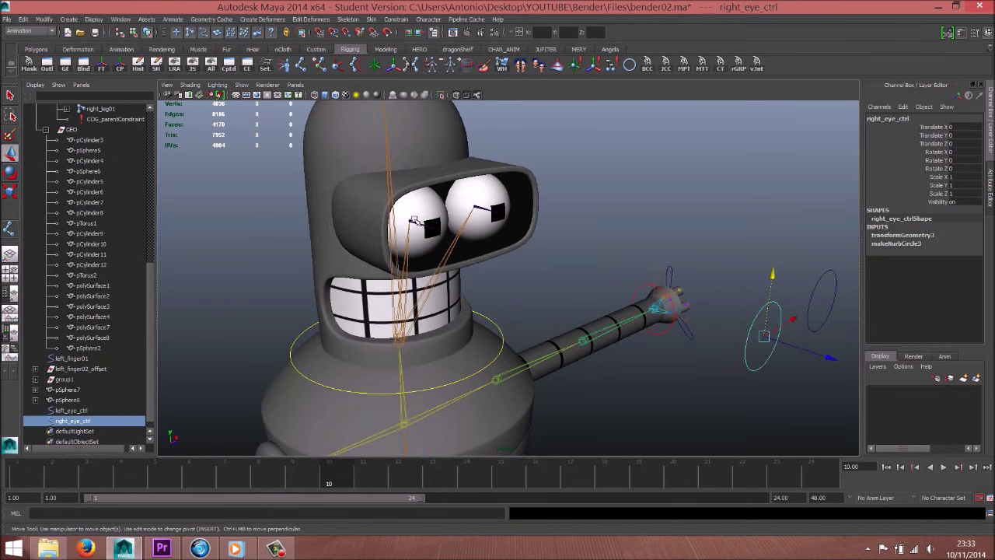
{"action": "left_click", "coordinate": [414, 221], "text": "shift"}
{"action": "left_click", "coordinate": [372, 18]}
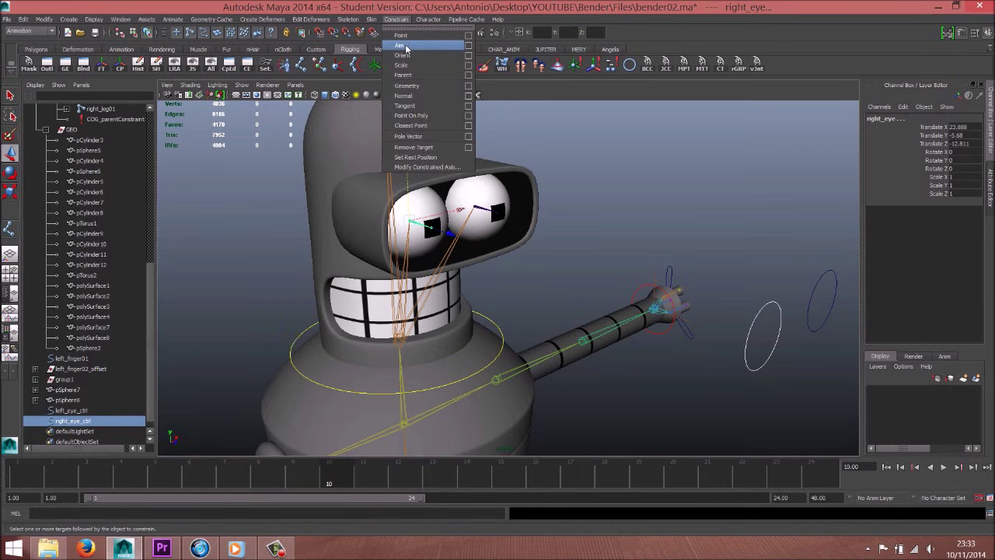
- Aim-constrain the right eye to right_eye_ctrl and the left eye to left_eye_ctrl
{"action": "left_click", "coordinate": [405, 45]}
{"action": "left_click", "coordinate": [802, 275]}
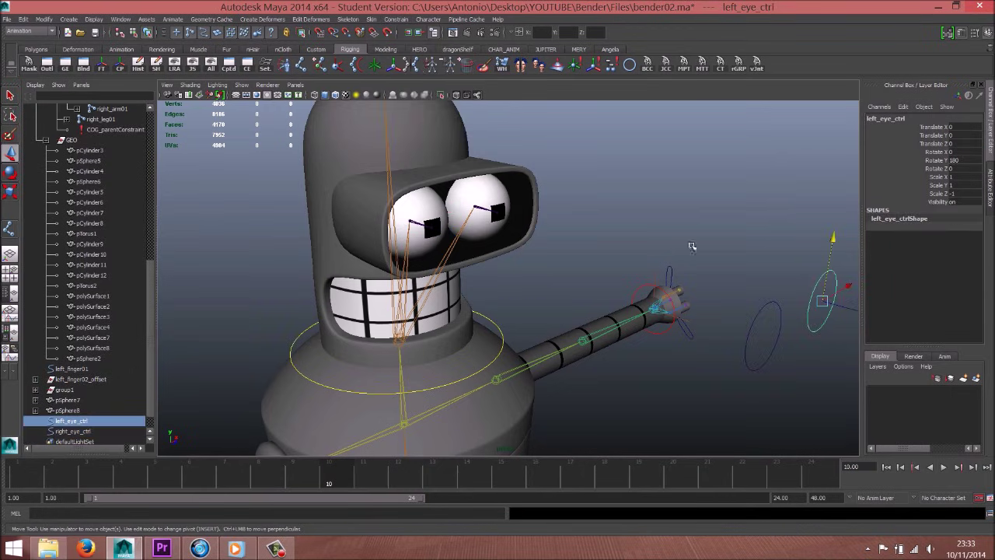
{"action": "left_click", "coordinate": [484, 207], "text": "shift"}
{"action": "key", "text": "g"}
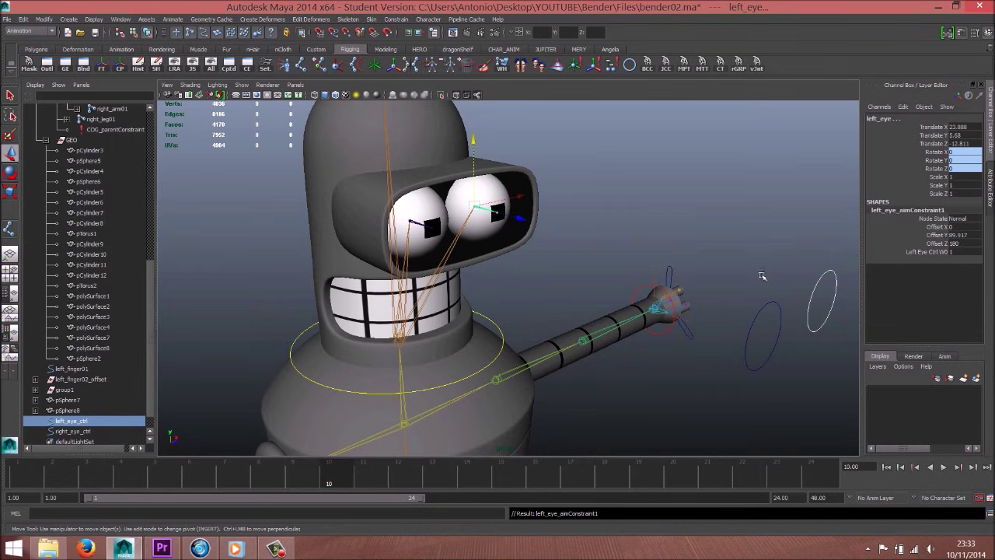
- Test the aim by moving the eye controls, then undo the moves
{"action": "left_click", "coordinate": [776, 311]}
{"action": "mouse_move", "coordinate": [777, 311]}
{"action": "left_mouse_down", "text": "alt"}
{"action": "mouse_move", "coordinate": [700, 269]}
{"action": "mouse_move", "coordinate": [695, 334]}
{"action": "mouse_move", "coordinate": [640, 309]}
{"action": "left_mouse_up", "text": "alt"}
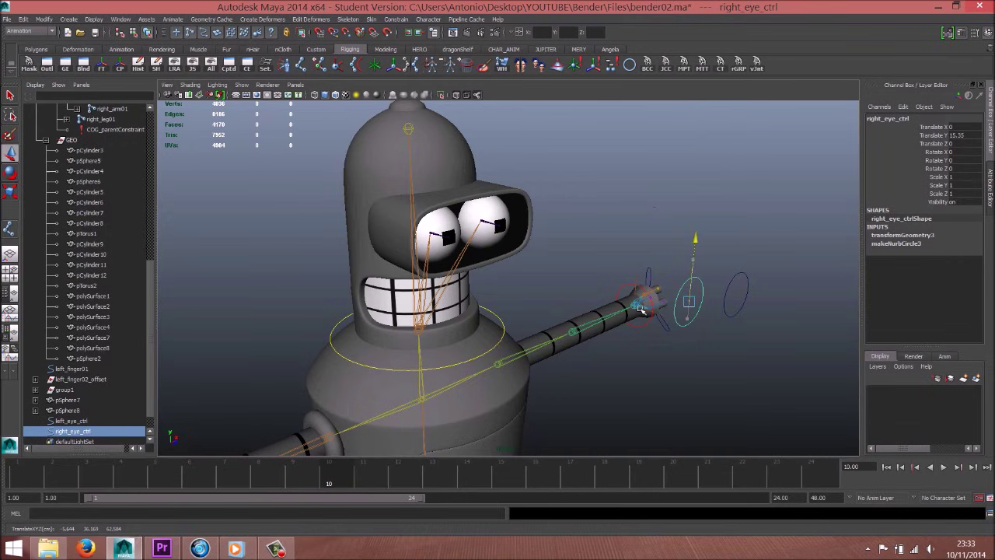
{"action": "key", "text": "ctrl+z"}
{"action": "key", "text": "w"}
{"action": "left_click", "coordinate": [745, 287], "text": "shift"}
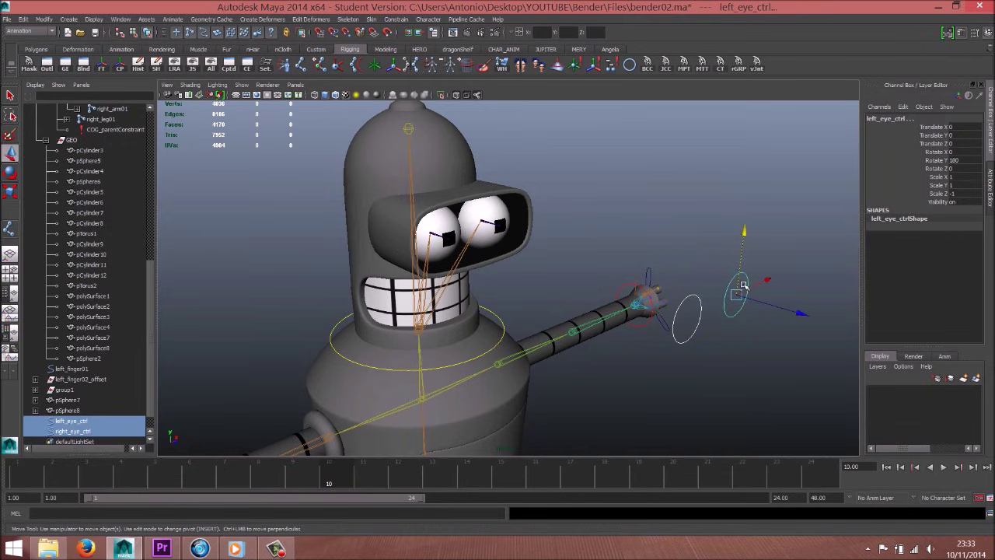
{"action": "mouse_move", "coordinate": [744, 233]}
{"action": "left_mouse_down"}
{"action": "mouse_move", "coordinate": [743, 358]}
{"action": "mouse_move", "coordinate": [552, 236]}
{"action": "mouse_move", "coordinate": [624, 310]}
{"action": "left_mouse_up"}
{"action": "key", "text": "ctrl+z"}
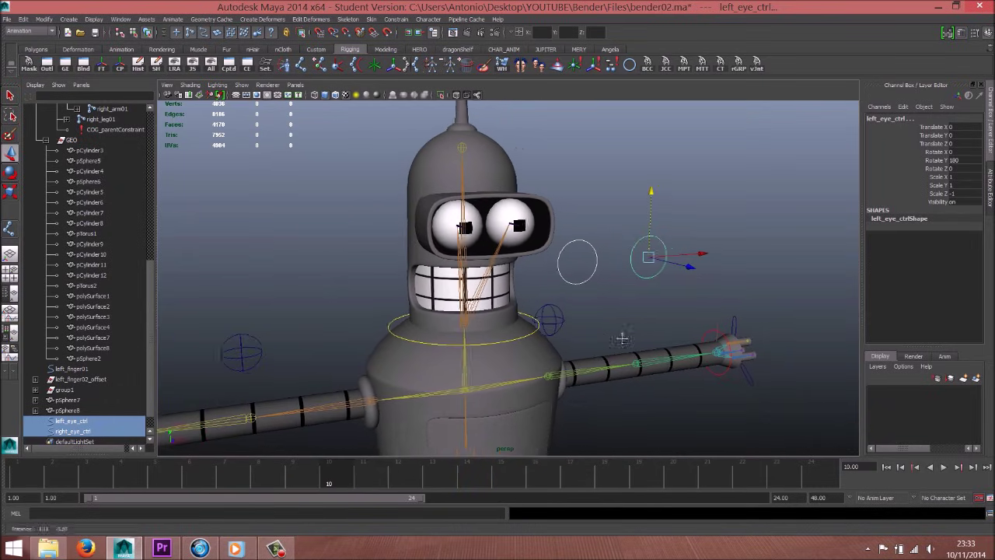
- Duplicate right_eye_ctrl and switch to a straight-on front view of the eyes
{"action": "key", "text": "space"}
{"action": "left_click", "coordinate": [538, 269]}
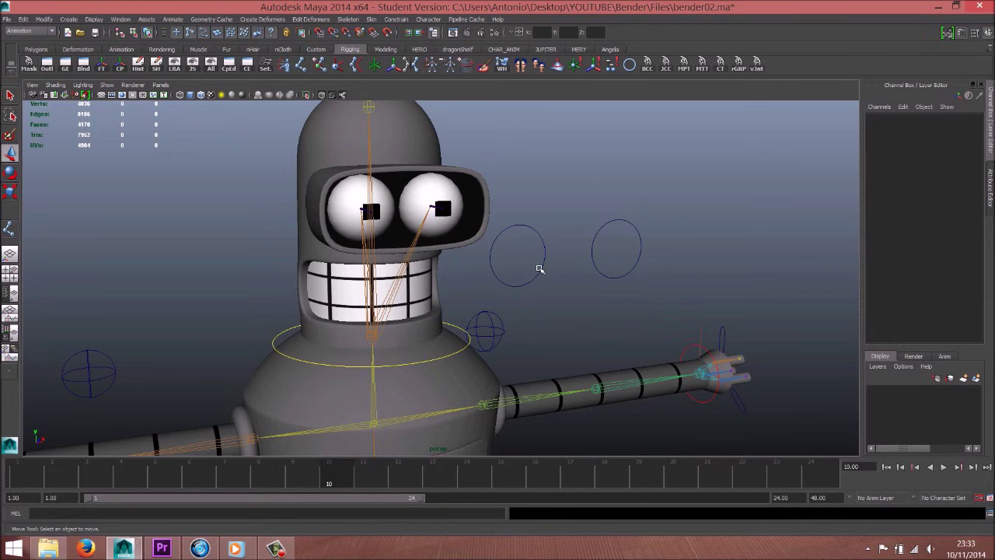
{"action": "key", "text": "ctrl+d"}
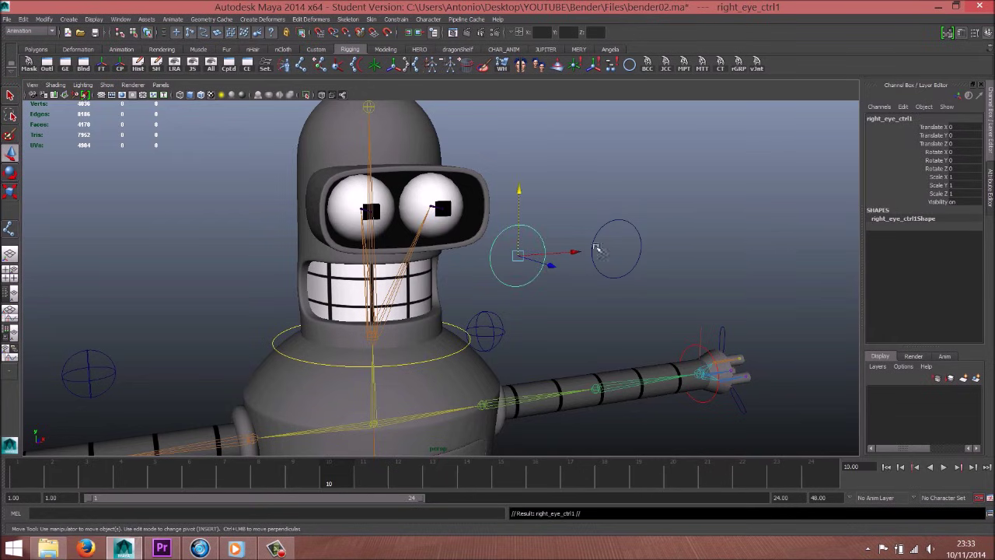
{"action": "key", "text": "space"}
{"action": "mouse_move", "coordinate": [511, 278]}
{"action": "left_mouse_down"}
{"action": "mouse_move", "coordinate": [525, 298]}
{"action": "mouse_move", "coordinate": [614, 276]}
{"action": "left_mouse_up"}
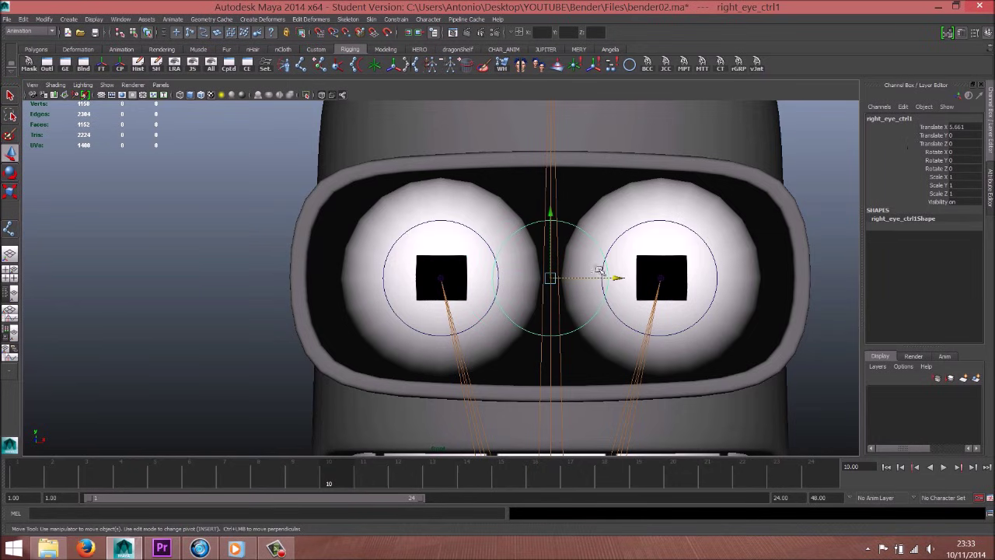
- Centre the copy between the eyes and stretch it into a wide oval around both
{"action": "scroll", "coordinate": [503, 322], "scroll_direction": "up", "scroll_amount": 2}
{"action": "left_click_drag", "start_coordinate": [642, 280], "coordinate": [575, 276]}
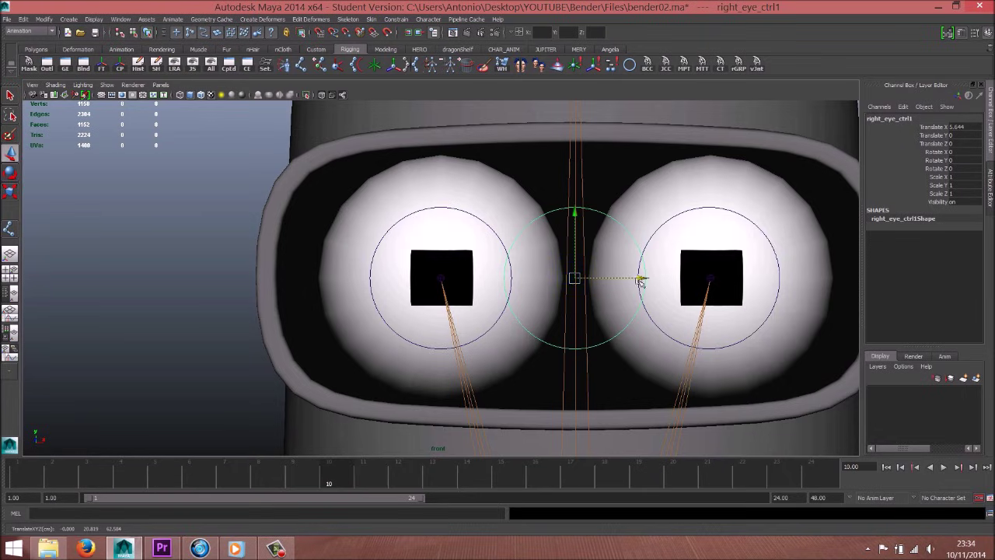
{"action": "key", "text": "r"}
{"action": "left_click_drag", "start_coordinate": [574, 278], "coordinate": [719, 282]}
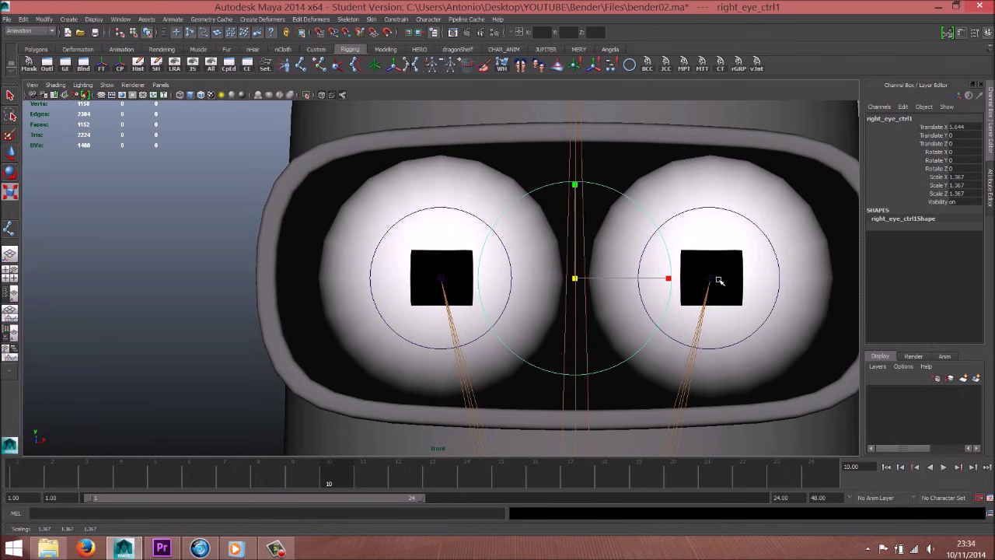
{"action": "left_click_drag", "start_coordinate": [672, 278], "coordinate": [775, 268]}
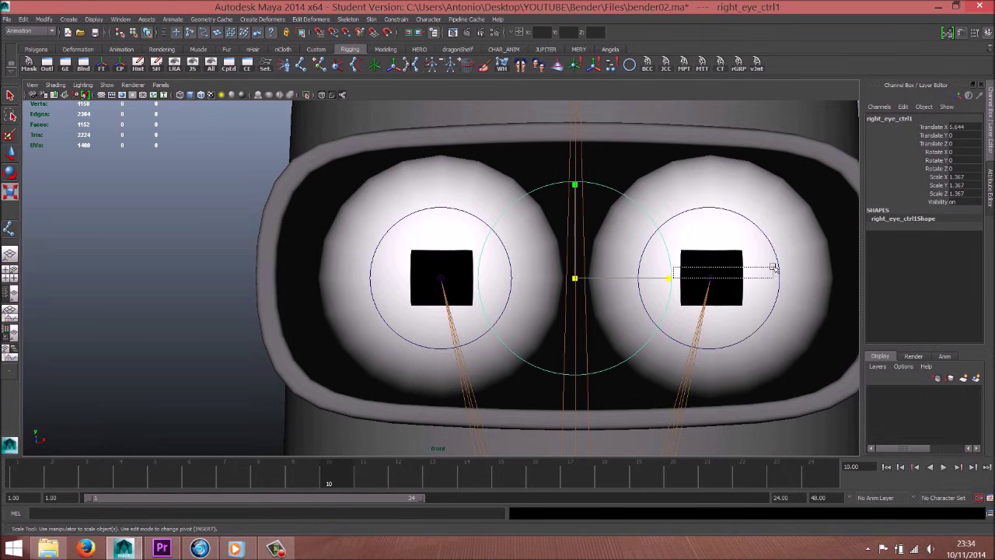
{"action": "left_click_drag", "start_coordinate": [669, 277], "coordinate": [762, 262]}
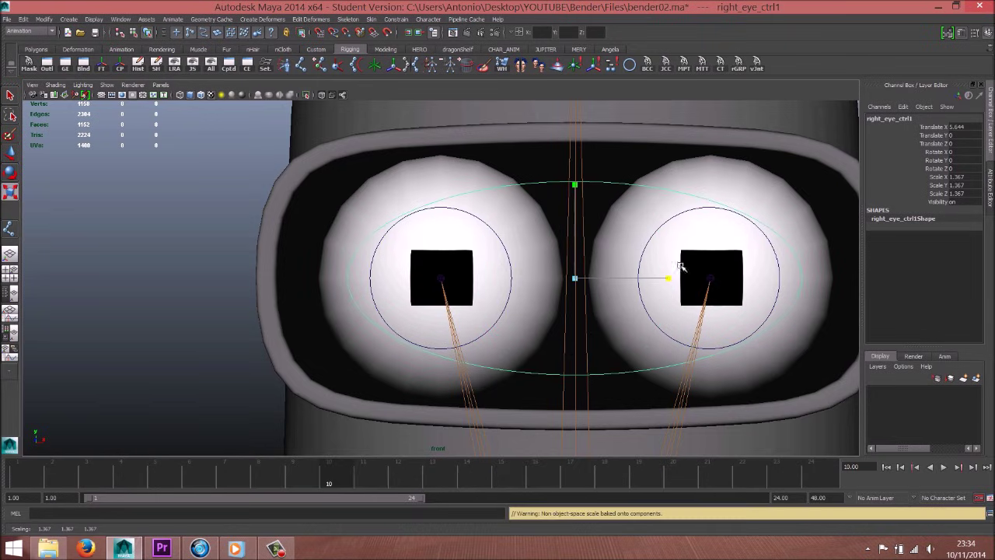
{"action": "mouse_move", "coordinate": [576, 279]}
{"action": "left_mouse_down"}
{"action": "mouse_move", "coordinate": [703, 287]}
{"action": "mouse_move", "coordinate": [660, 278]}
{"action": "left_mouse_up"}
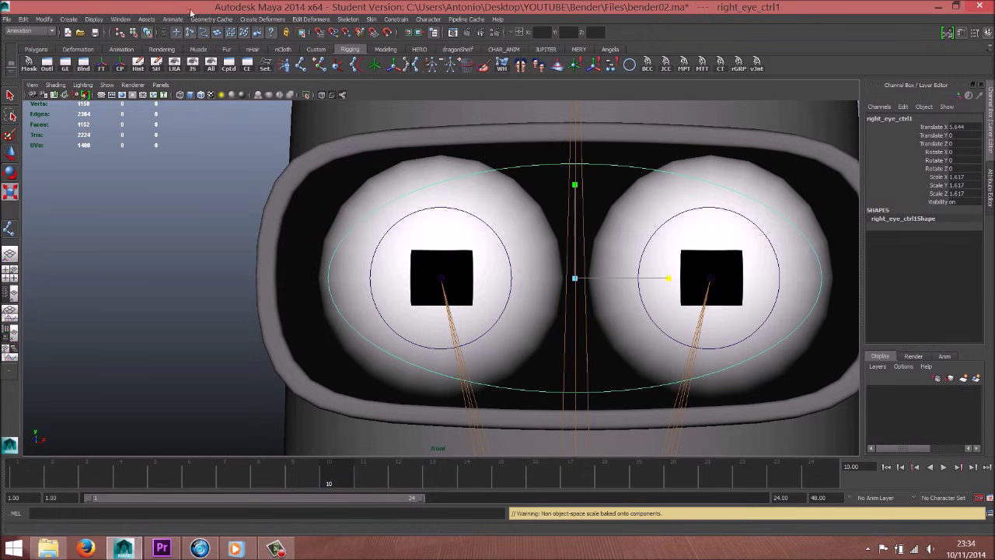
- Freeze the oval's transforms and rename it eyes_ctrl
{"action": "left_click", "coordinate": [102, 67]}
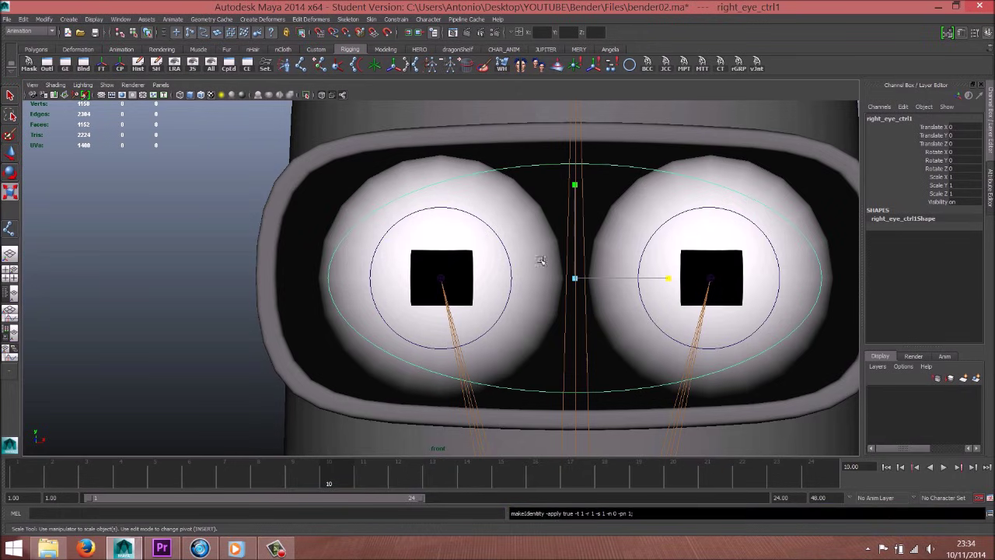
{"action": "double_click", "coordinate": [886, 119]}
{"action": "left_click_drag", "start_coordinate": [881, 118], "coordinate": [855, 119]}
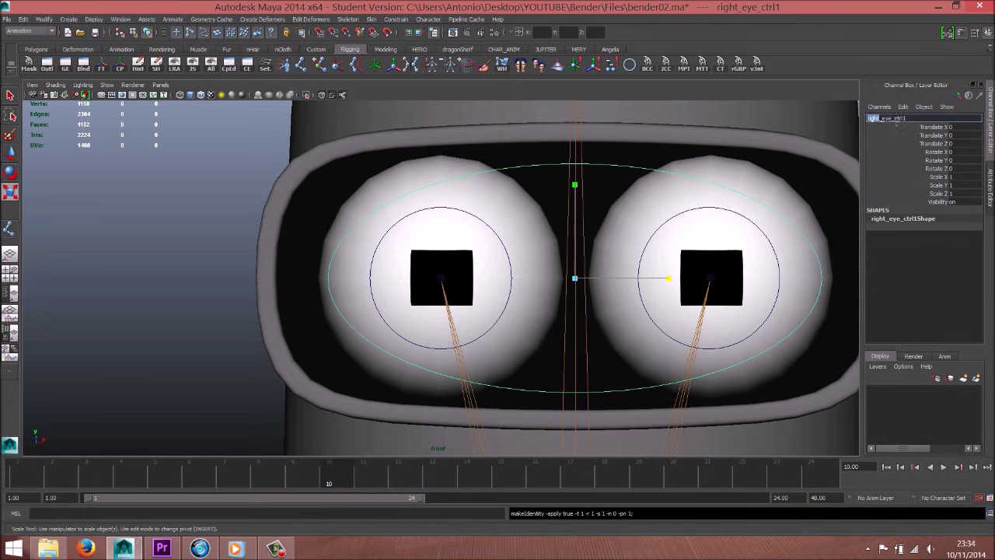
{"action": "key", "text": "BackSpace"}
{"action": "key", "text": "BackSpace"}
{"action": "key", "text": "Return"}
{"action": "key", "text": "w"}
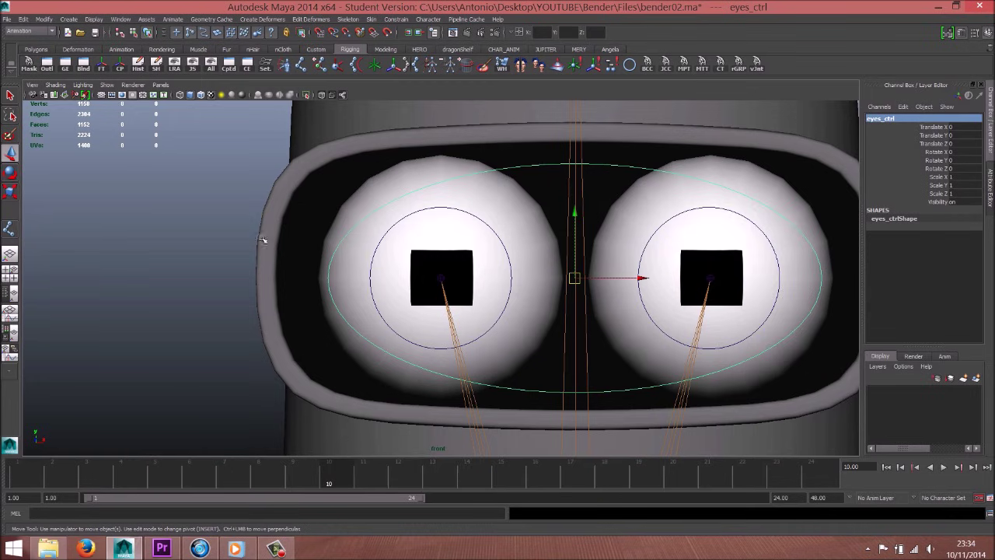
- Parent right_eye_ctrl and left_eye_ctrl under eyes_ctrl in the Outliner
{"action": "key", "text": "space"}
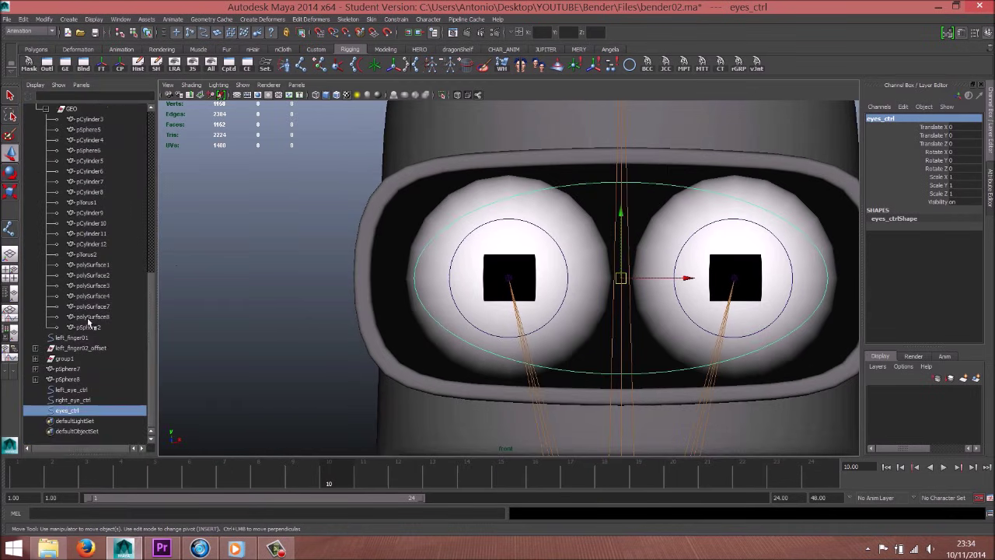
{"action": "left_click", "coordinate": [495, 222]}
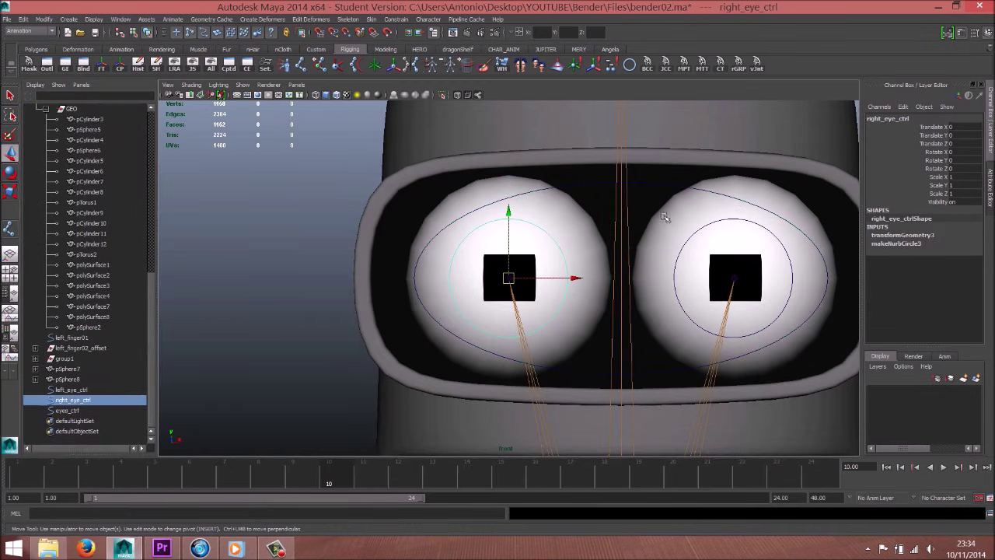
{"action": "left_click", "coordinate": [697, 230], "text": "shift"}
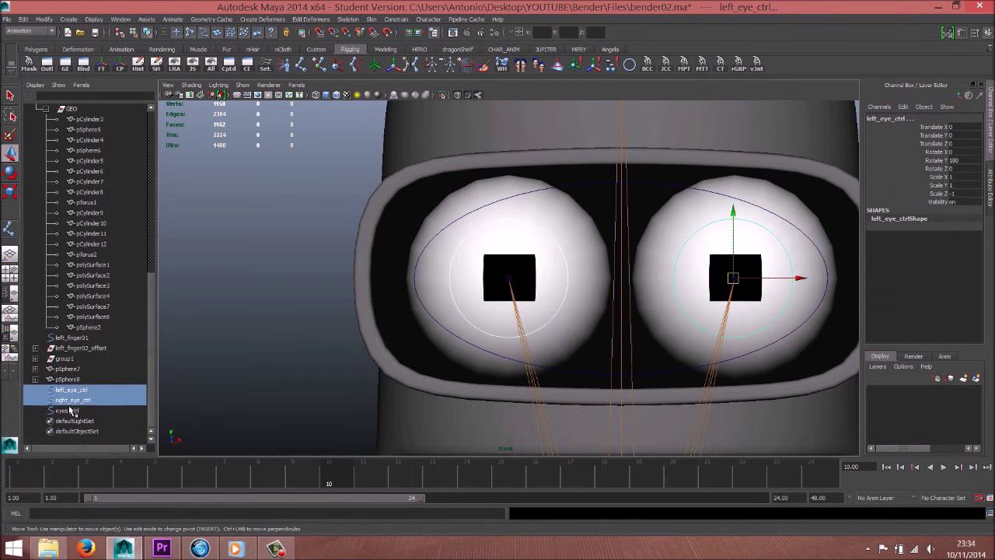
{"action": "middle_click_drag", "start_coordinate": [85, 400], "coordinate": [80, 412]}
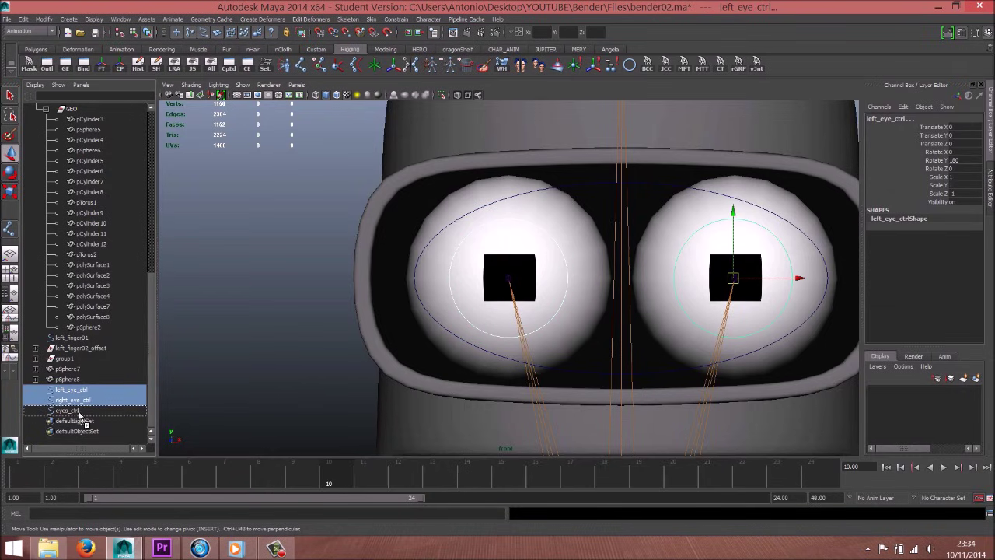
- Test that eyes_ctrl and right_eye_ctrl move the pupils, undoing each test move
{"action": "left_click", "coordinate": [78, 410]}
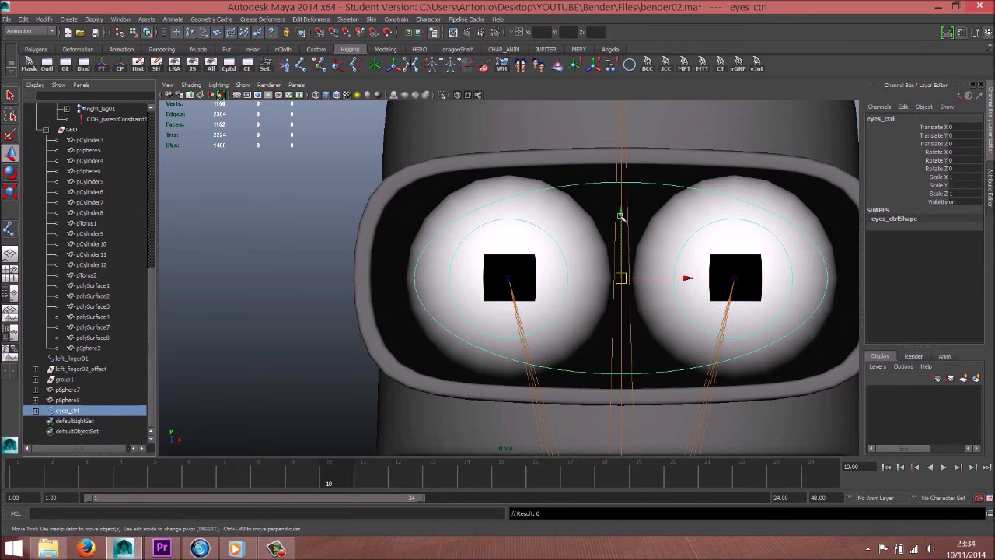
{"action": "mouse_move", "coordinate": [621, 278]}
{"action": "left_mouse_down"}
{"action": "mouse_move", "coordinate": [330, 313]}
{"action": "mouse_move", "coordinate": [482, 364]}
{"action": "mouse_move", "coordinate": [567, 262]}
{"action": "left_mouse_up"}
{"action": "key", "text": "ctrl+z"}
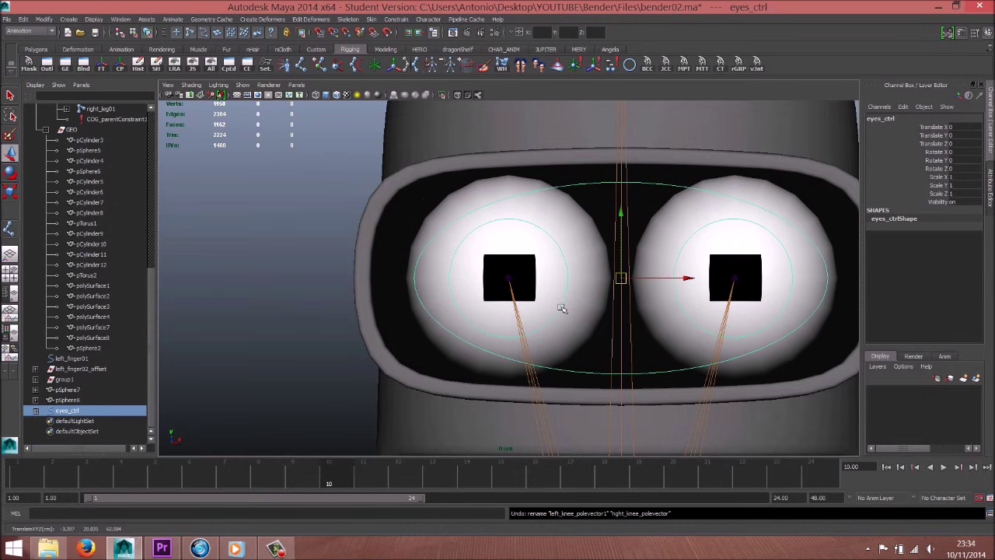
{"action": "left_click", "coordinate": [561, 309]}
{"action": "left_click_drag", "start_coordinate": [509, 277], "coordinate": [497, 314]}
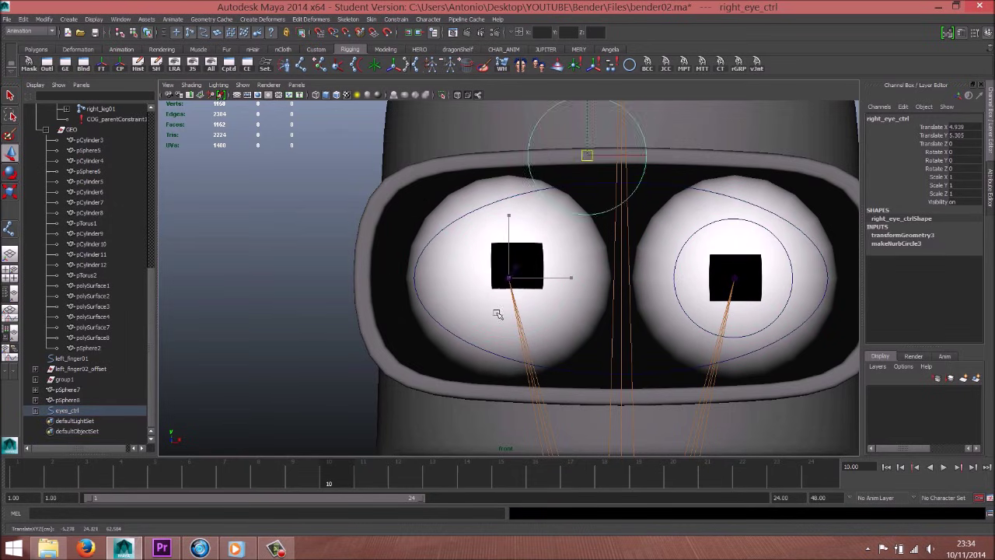
{"action": "key", "text": "ctrl+z"}
- Return to perspective, stop drawing joints through the mesh, and select eyes_ctrl
{"action": "key", "text": "space"}
{"action": "mouse_move", "coordinate": [513, 280]}
{"action": "left_mouse_down"}
{"action": "mouse_move", "coordinate": [529, 230]}
{"action": "mouse_move", "coordinate": [628, 311]}
{"action": "mouse_move", "coordinate": [589, 281]}
{"action": "left_mouse_up"}
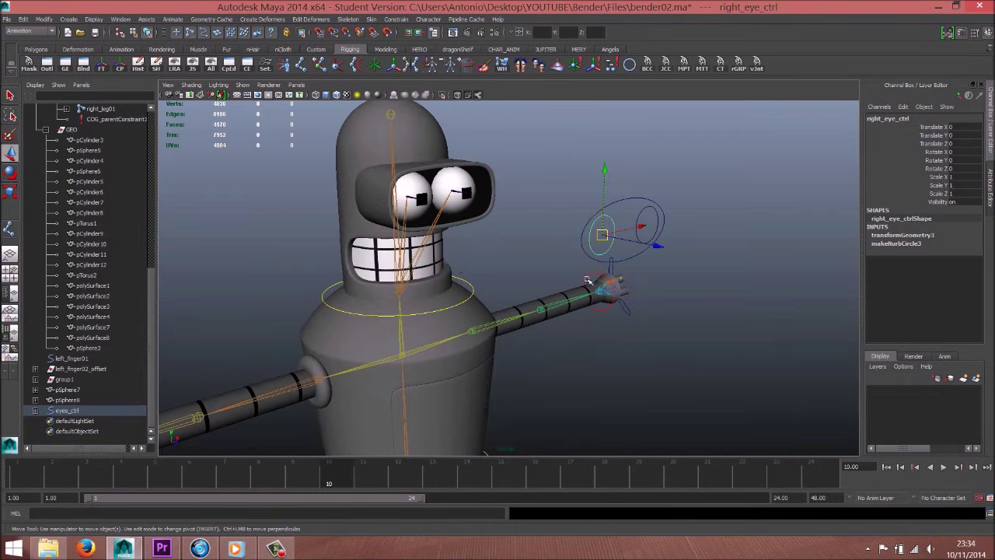
{"action": "mouse_move", "coordinate": [662, 298]}
{"action": "left_mouse_down", "text": "alt"}
{"action": "mouse_move", "coordinate": [515, 311]}
{"action": "mouse_move", "coordinate": [338, 238]}
{"action": "left_mouse_up", "text": "alt"}
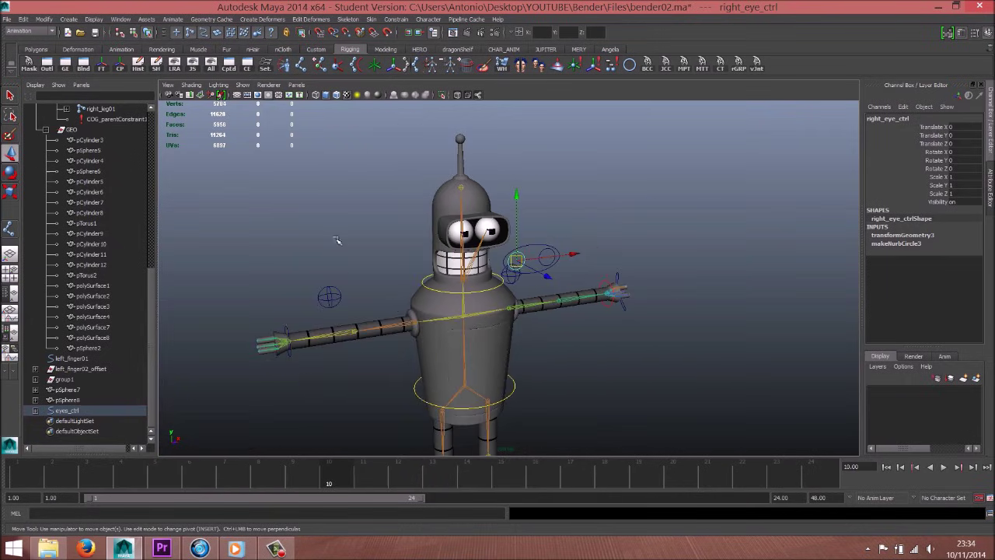
{"action": "key", "text": "space"}
{"action": "left_click", "coordinate": [343, 94]}
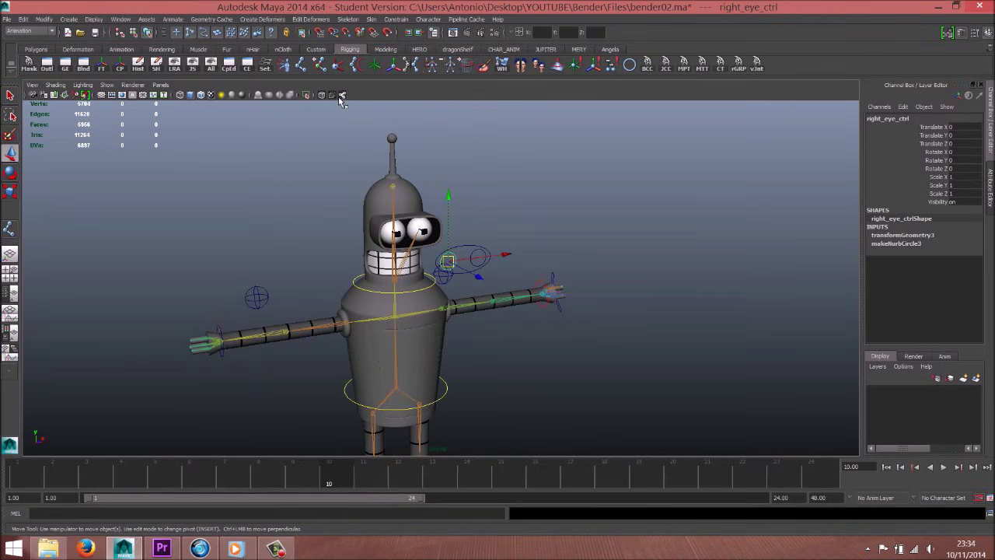
{"action": "mouse_move", "coordinate": [381, 219]}
{"action": "left_mouse_down", "text": "alt"}
{"action": "mouse_move", "coordinate": [303, 277]}
{"action": "mouse_move", "coordinate": [389, 265]}
{"action": "mouse_move", "coordinate": [447, 226]}
{"action": "left_mouse_up", "text": "alt"}
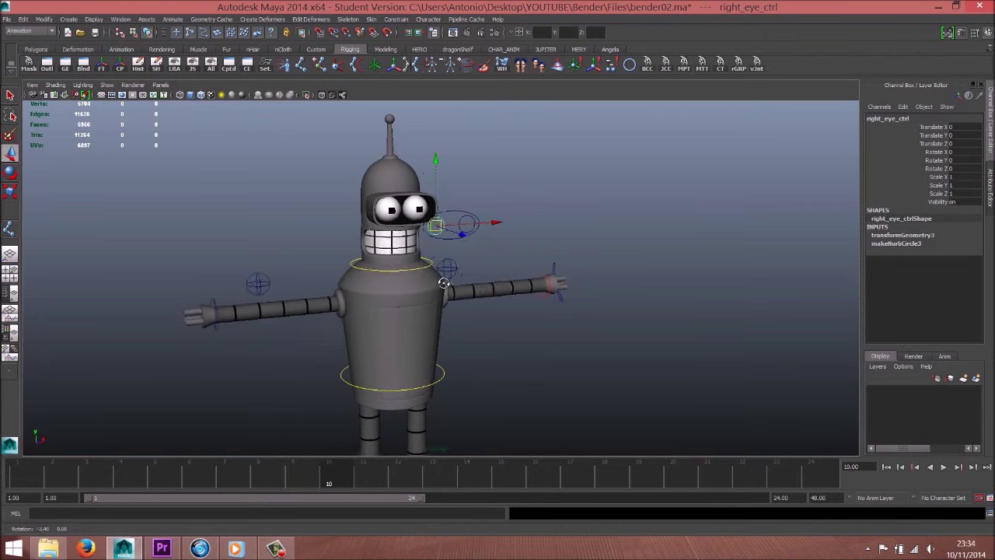
{"action": "left_click", "coordinate": [464, 211]}
- Test-move eyes_ctrl upward, undo, and orbit in on Bender's left arm
{"action": "left_click_drag", "start_coordinate": [460, 164], "coordinate": [431, 145]}
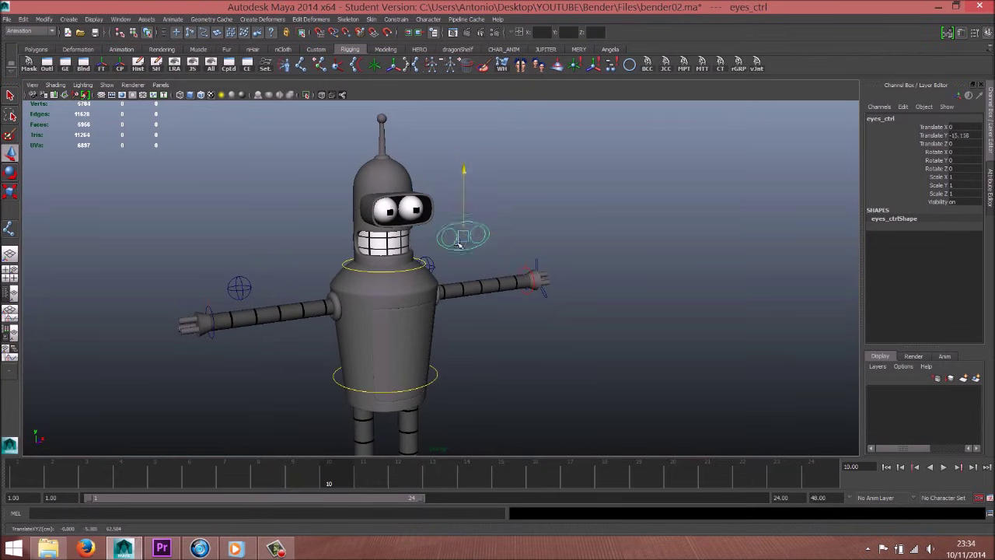
{"action": "key", "text": "ctrl+z"}
{"action": "mouse_move", "coordinate": [493, 316]}
{"action": "left_mouse_down", "text": "alt"}
{"action": "mouse_move", "coordinate": [410, 316]}
{"action": "mouse_move", "coordinate": [467, 316]}
{"action": "mouse_move", "coordinate": [417, 308]}
{"action": "mouse_move", "coordinate": [467, 295]}
{"action": "left_mouse_up", "text": "alt"}
{"action": "mouse_move", "coordinate": [467, 295]}
{"action": "right_mouse_down", "text": "alt"}
{"action": "mouse_move", "coordinate": [497, 284]}
{"action": "mouse_move", "coordinate": [536, 303]}
{"action": "right_mouse_up", "text": "alt"}
{"action": "left_click_drag", "start_coordinate": [376, 323], "coordinate": [455, 222], "text": "alt"}
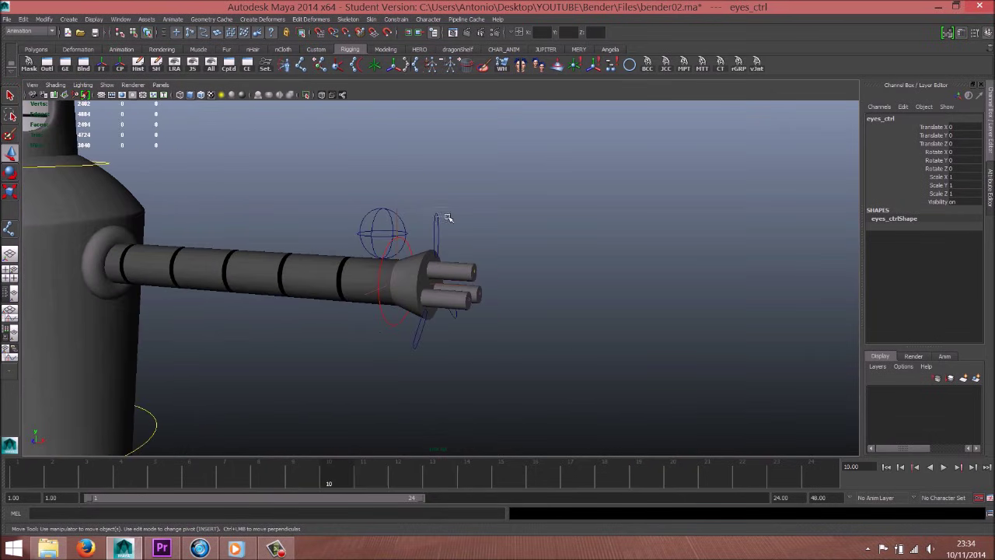
- Rotate the left finger control to test finger deformation, then undo it
{"action": "left_click", "coordinate": [441, 218]}
{"action": "key", "text": "e"}
{"action": "left_click_drag", "start_coordinate": [517, 220], "coordinate": [446, 179]}
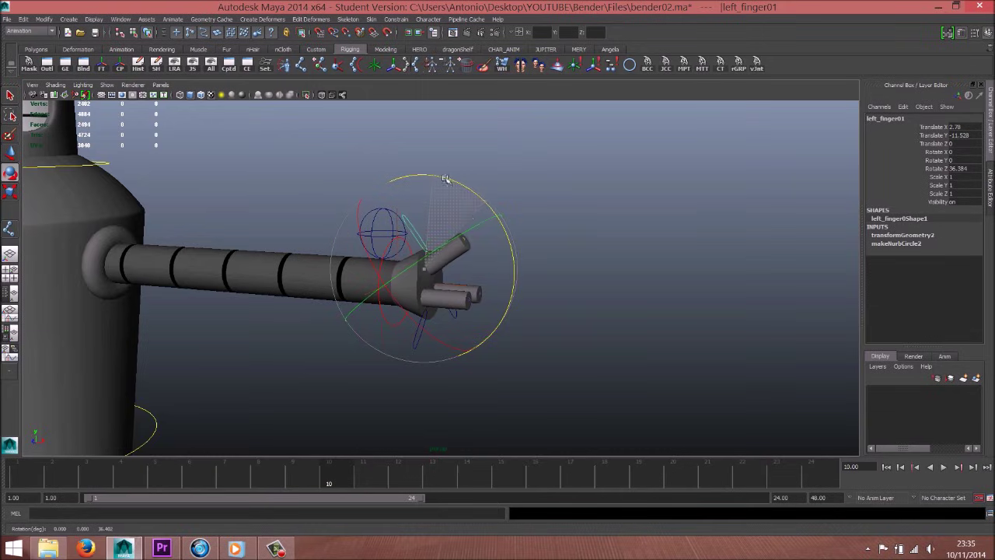
{"action": "key", "text": "ctrl+z"}
{"action": "key", "text": "w"}
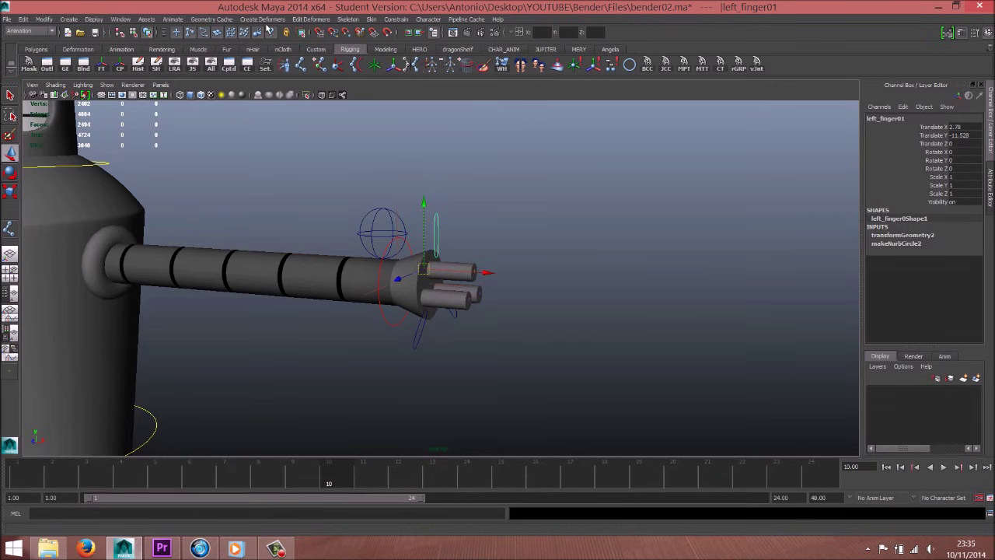
- Select the left arm mesh pCylinder9 and bring up the Skin menu
{"action": "right_click_drag", "start_coordinate": [295, 262], "coordinate": [371, 278], "text": "alt"}
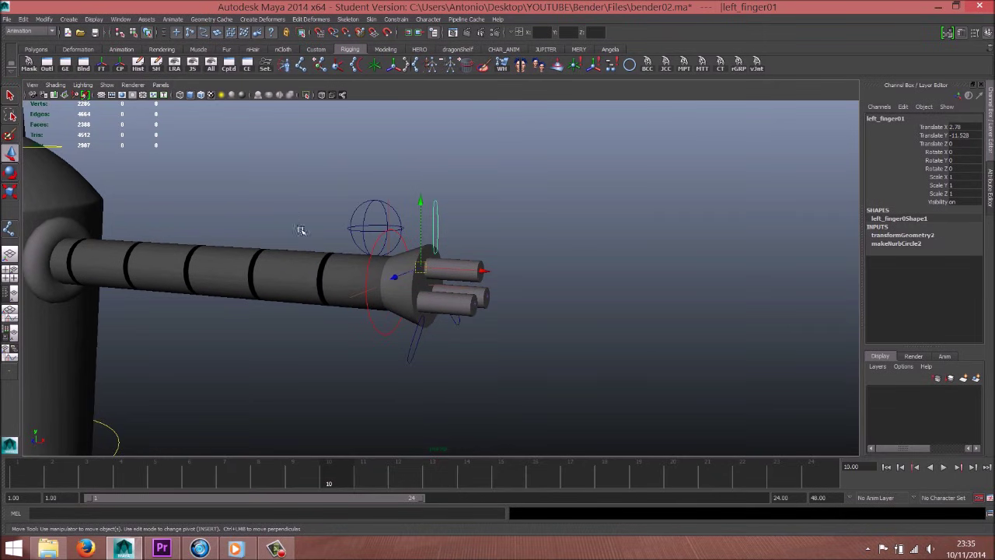
{"action": "left_click", "coordinate": [306, 261]}
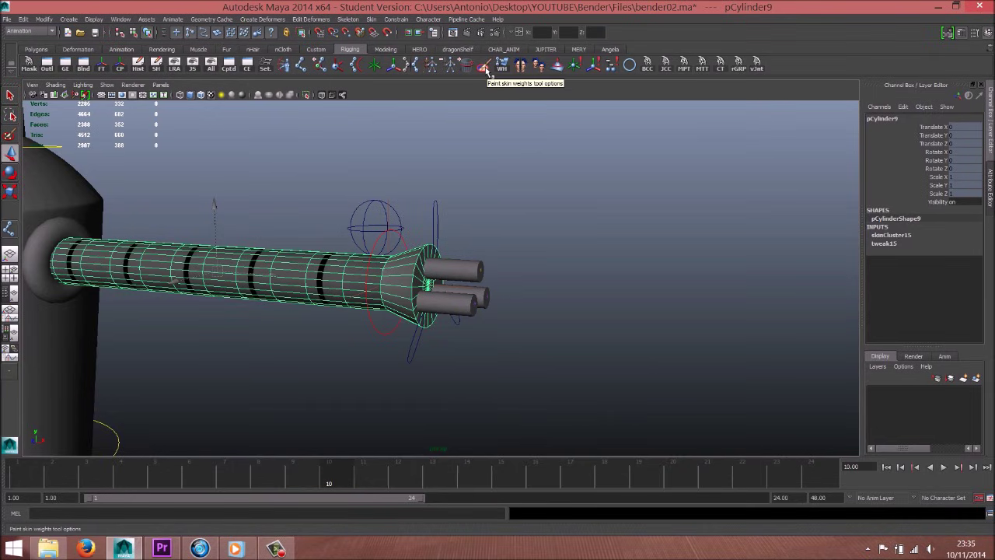
{"action": "left_click", "coordinate": [394, 20]}
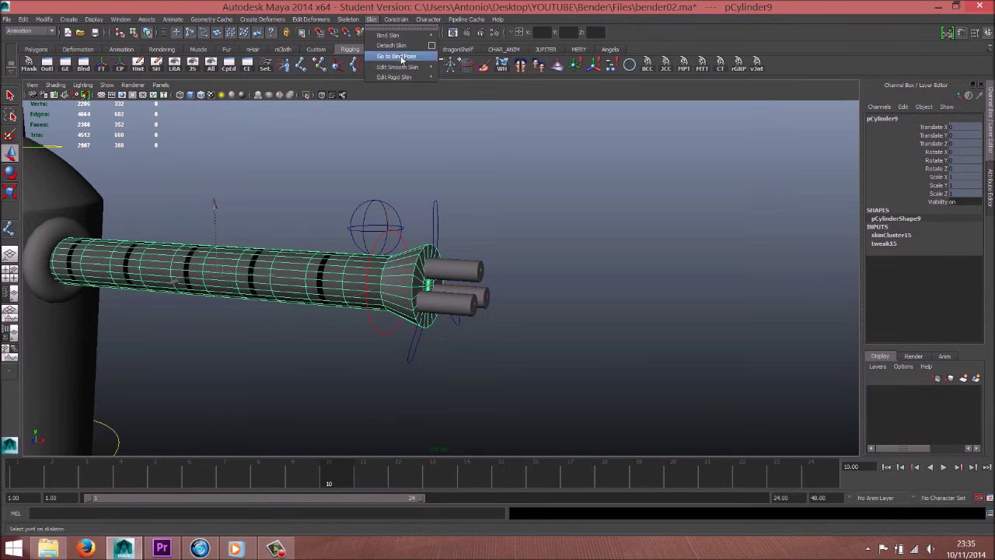
{"action": "mouse_move", "coordinate": [397, 67]}
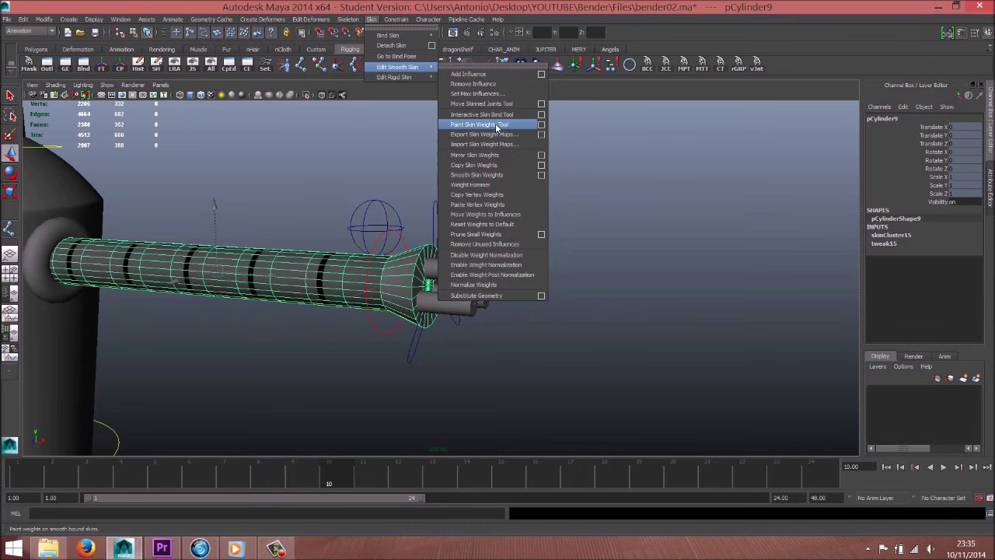
- Activate the Paint Skin Weights Tool on the arm and orbit in on the hand
{"action": "left_click", "coordinate": [541, 125]}
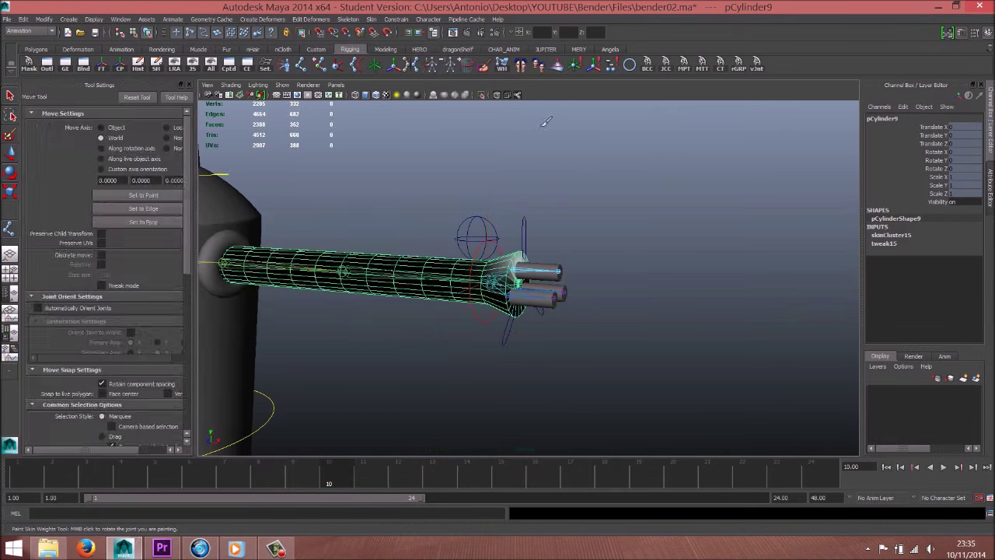
{"action": "mouse_move", "coordinate": [446, 290]}
{"action": "right_mouse_down", "text": "alt"}
{"action": "mouse_move", "coordinate": [456, 300]}
{"action": "mouse_move", "coordinate": [427, 311]}
{"action": "mouse_move", "coordinate": [576, 314]}
{"action": "right_mouse_up", "text": "alt"}
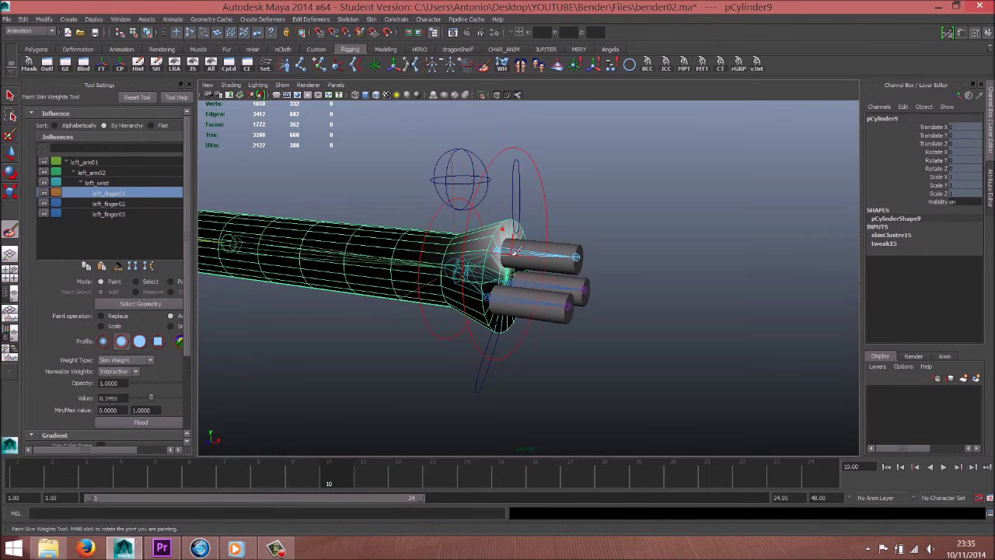
{"action": "mouse_move", "coordinate": [545, 296]}
{"action": "left_mouse_down", "text": "alt"}
{"action": "mouse_move", "coordinate": [503, 282]}
{"action": "mouse_move", "coordinate": [522, 262]}
{"action": "mouse_move", "coordinate": [596, 288]}
{"action": "left_mouse_up", "text": "alt"}
{"action": "right_click_drag", "start_coordinate": [596, 288], "coordinate": [535, 369], "text": "alt"}
{"action": "left_click_drag", "start_coordinate": [535, 369], "coordinate": [575, 334], "text": "alt"}
{"action": "right_click_drag", "start_coordinate": [576, 335], "coordinate": [596, 315], "text": "alt"}
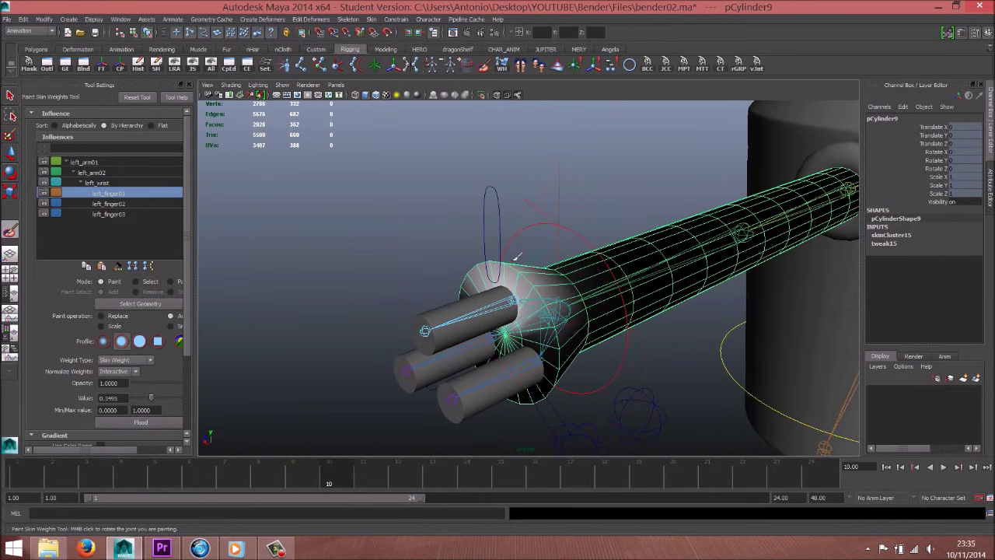
- Rotate a finger joint to test deformation, then leave the paint tool
{"action": "middle_click", "coordinate": [544, 291]}
{"action": "mouse_move", "coordinate": [535, 286]}
{"action": "left_mouse_down", "text": "alt"}
{"action": "mouse_move", "coordinate": [582, 293]}
{"action": "mouse_move", "coordinate": [548, 290]}
{"action": "left_mouse_up", "text": "alt"}
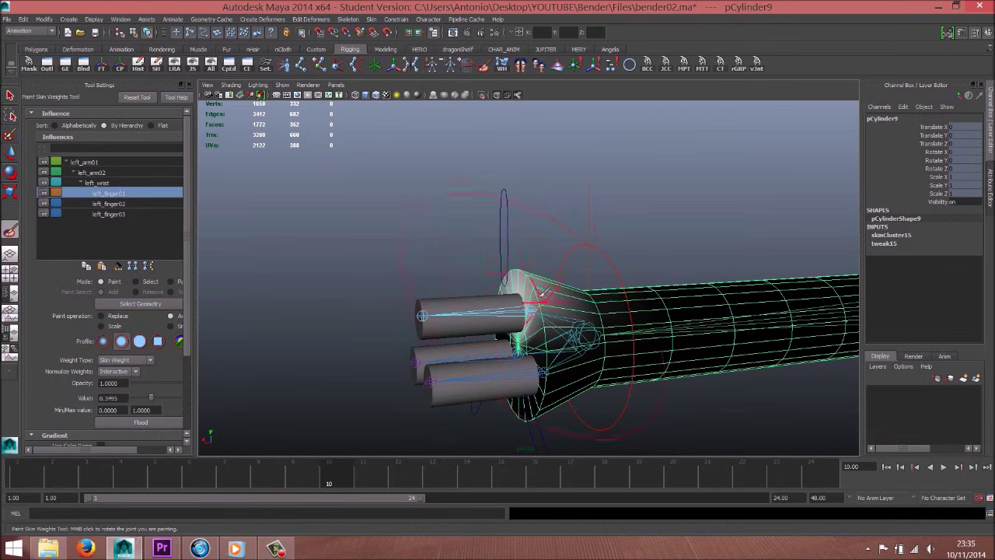
{"action": "middle_click_drag", "start_coordinate": [535, 277], "coordinate": [548, 280]}
{"action": "left_click_drag", "start_coordinate": [546, 278], "coordinate": [519, 338], "text": "alt"}
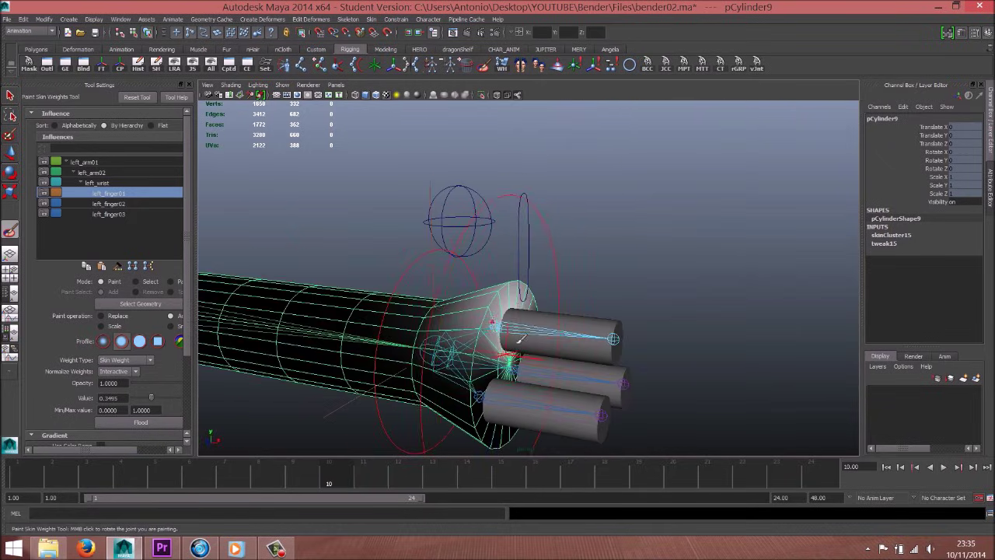
{"action": "key", "text": "w"}
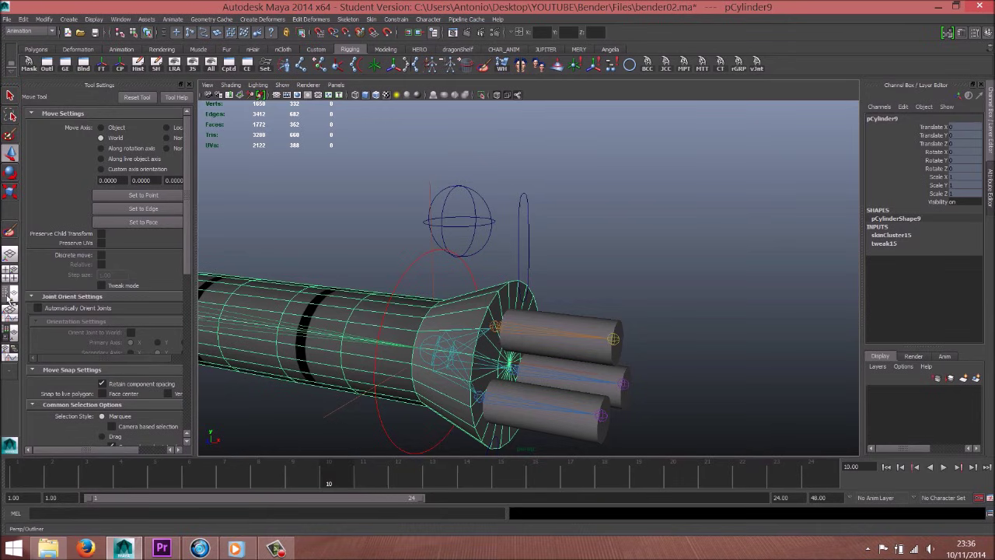
- Resume weight painting with left_arm02 selected as the influence
{"action": "left_click", "coordinate": [11, 231]}
{"action": "left_click_drag", "start_coordinate": [467, 327], "coordinate": [506, 294], "text": "alt"}
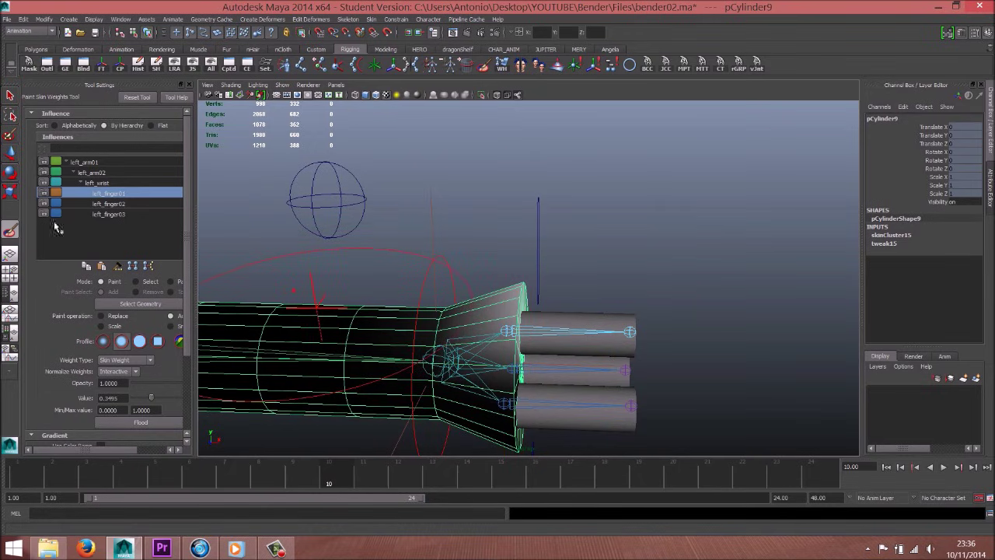
{"action": "left_click_drag", "start_coordinate": [528, 323], "coordinate": [438, 320], "text": "alt"}
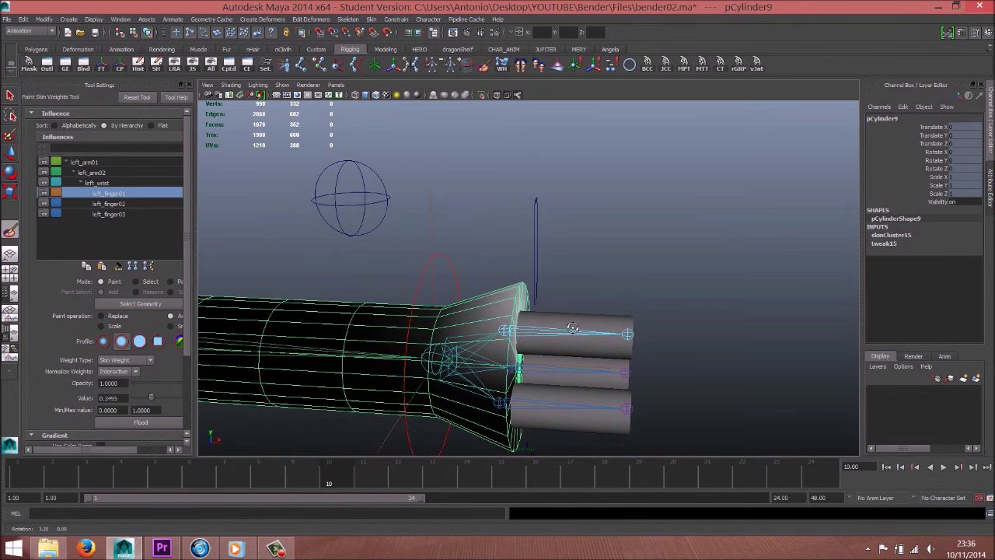
{"action": "right_click_drag", "start_coordinate": [330, 347], "coordinate": [324, 320]}
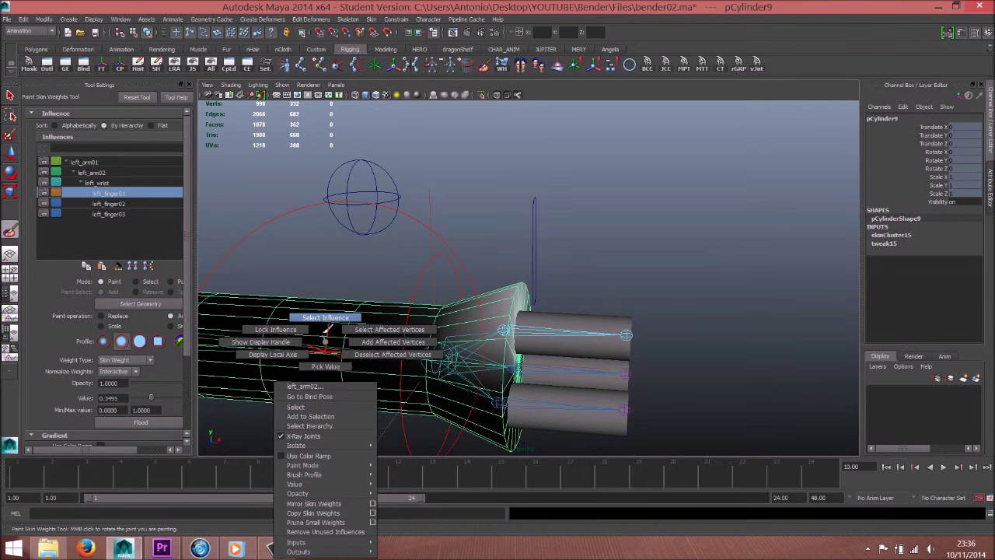
{"action": "left_click_drag", "start_coordinate": [535, 341], "coordinate": [444, 312], "text": "alt"}
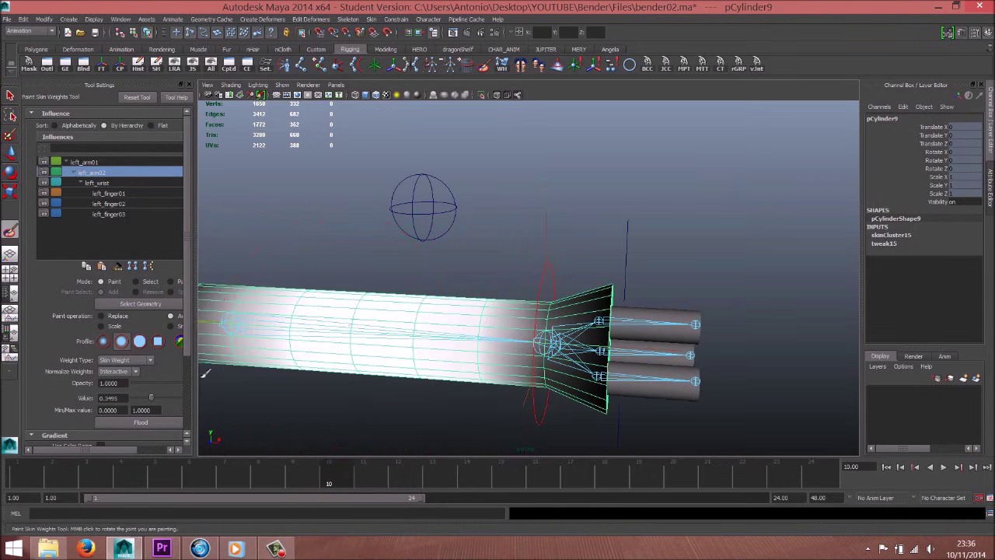
- Widen Tool Settings, confirm Skin Weight, and start painting left_arm02 onto the hand's cone
{"action": "left_click_drag", "start_coordinate": [193, 379], "coordinate": [276, 346]}
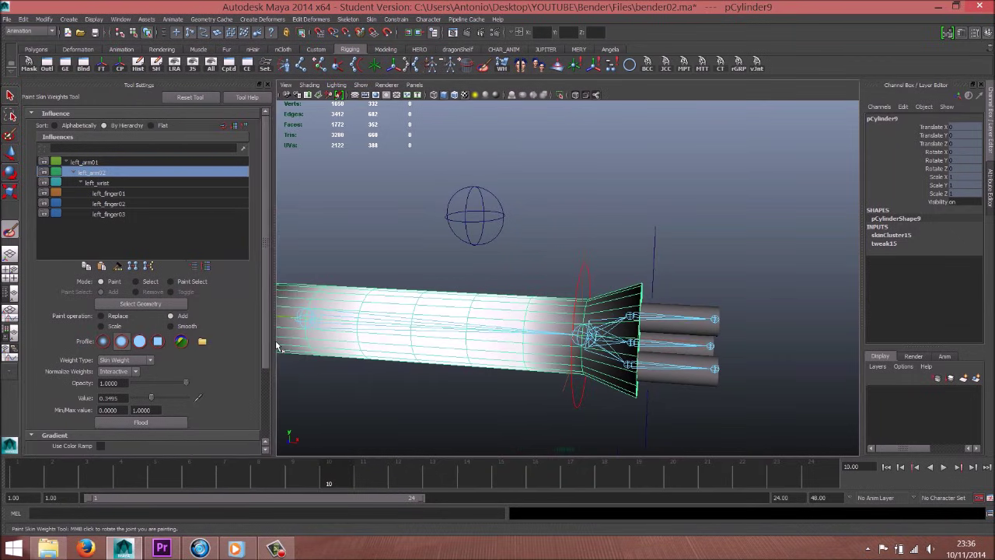
{"action": "scroll", "coordinate": [110, 259], "scroll_direction": "down", "scroll_amount": 3}
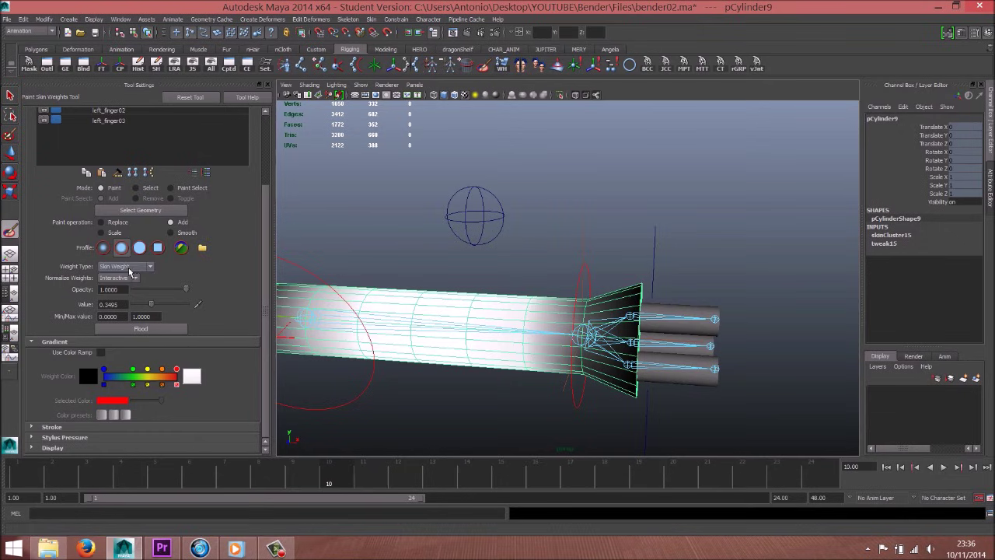
{"action": "left_click", "coordinate": [128, 267]}
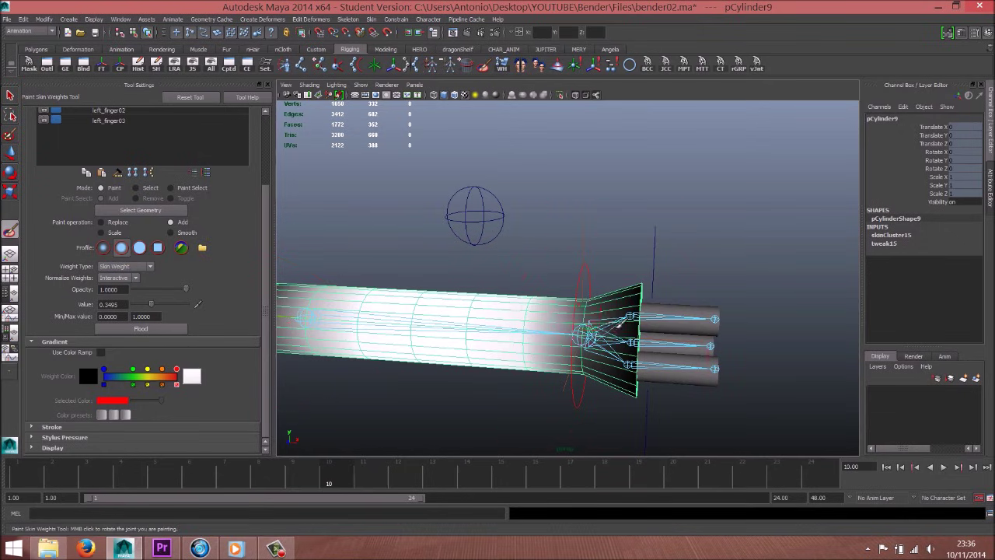
{"action": "left_click_drag", "start_coordinate": [619, 323], "coordinate": [639, 333]}
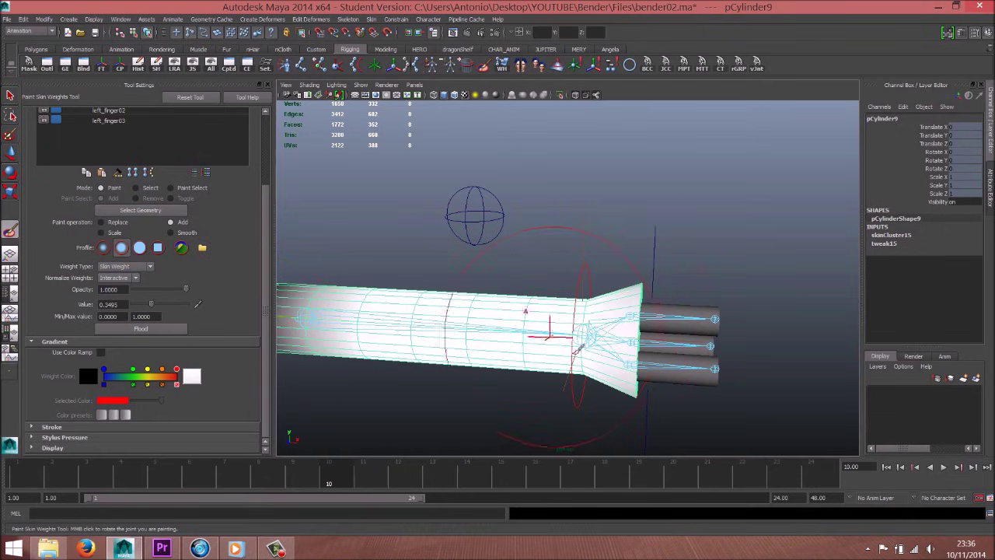
{"action": "mouse_move", "coordinate": [611, 311]}
{"action": "left_mouse_down", "text": "alt"}
{"action": "mouse_move", "coordinate": [489, 355]}
{"action": "mouse_move", "coordinate": [513, 308]}
{"action": "mouse_move", "coordinate": [555, 342]}
{"action": "mouse_move", "coordinate": [664, 319]}
{"action": "left_mouse_up", "text": "alt"}
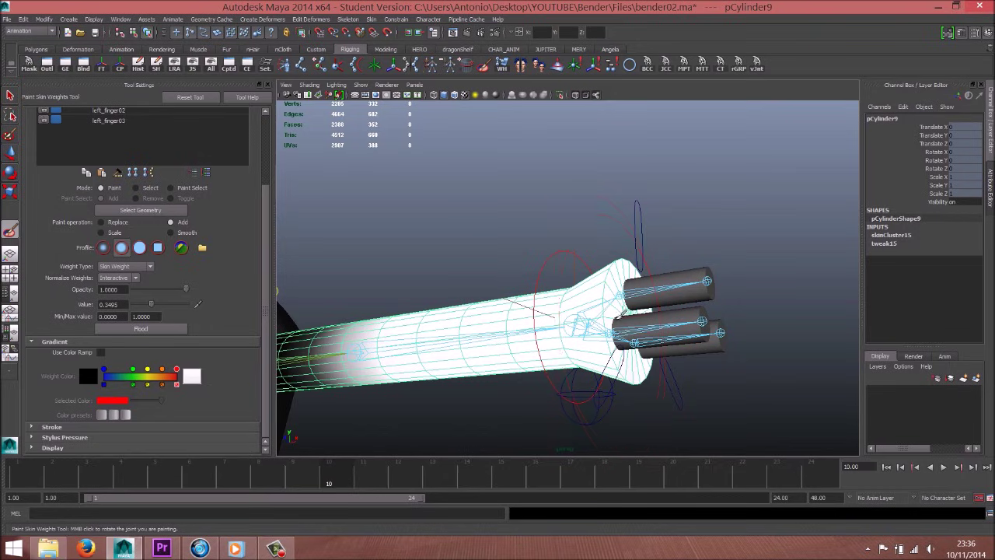
{"action": "mouse_move", "coordinate": [571, 323]}
{"action": "left_mouse_down", "text": "alt"}
{"action": "mouse_move", "coordinate": [633, 355]}
{"action": "mouse_move", "coordinate": [544, 331]}
{"action": "left_mouse_up", "text": "alt"}
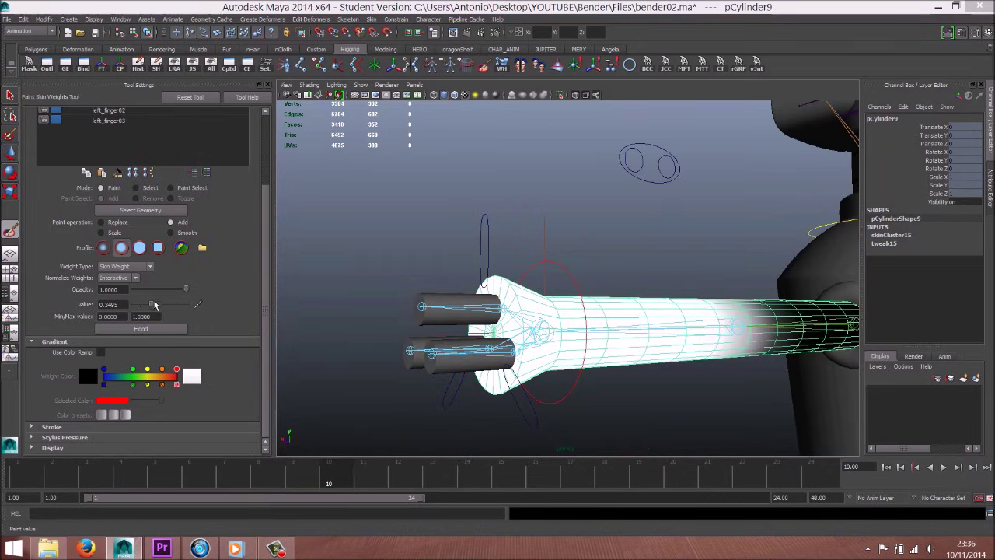
- Set the paint Value to 1.0, paint the palm fully white, and exit painting
{"action": "left_click_drag", "start_coordinate": [151, 304], "coordinate": [218, 304]}
{"action": "mouse_move", "coordinate": [485, 282]}
{"action": "left_mouse_down", "text": "alt"}
{"action": "mouse_move", "coordinate": [608, 301]}
{"action": "mouse_move", "coordinate": [545, 280]}
{"action": "left_mouse_up", "text": "alt"}
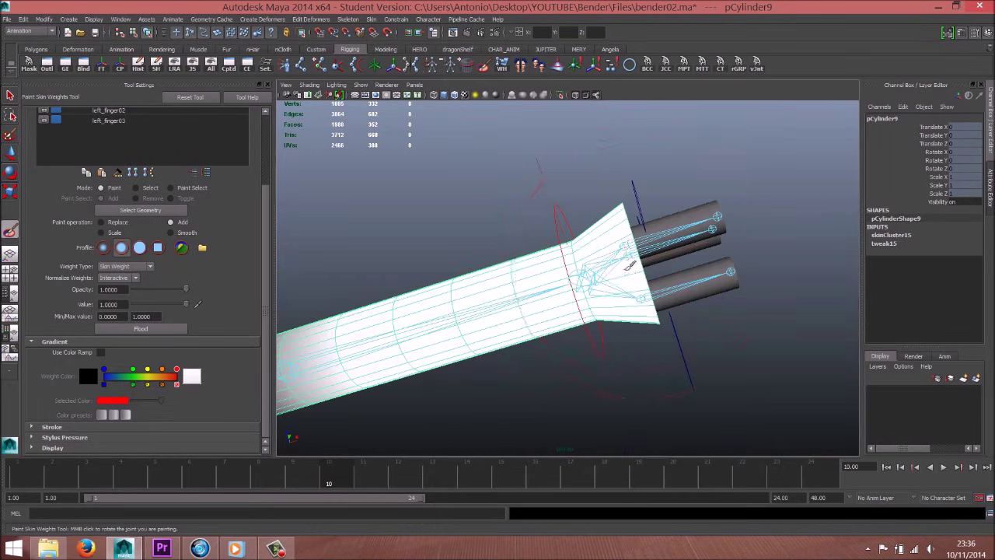
{"action": "scroll", "coordinate": [267, 325], "scroll_direction": "up", "scroll_amount": 5}
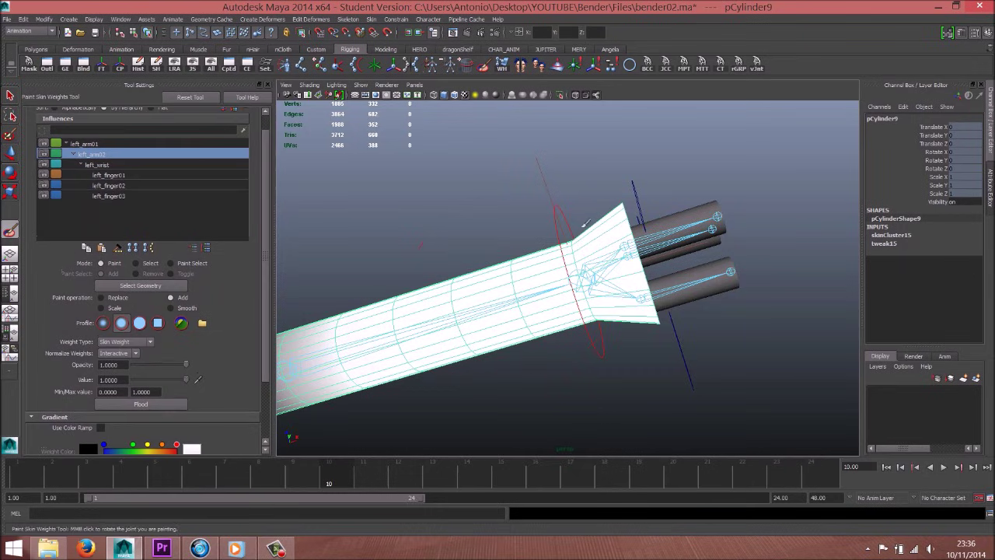
{"action": "mouse_move", "coordinate": [389, 311]}
{"action": "left_mouse_down", "text": "alt"}
{"action": "mouse_move", "coordinate": [438, 307]}
{"action": "mouse_move", "coordinate": [389, 300]}
{"action": "left_mouse_up", "text": "alt"}
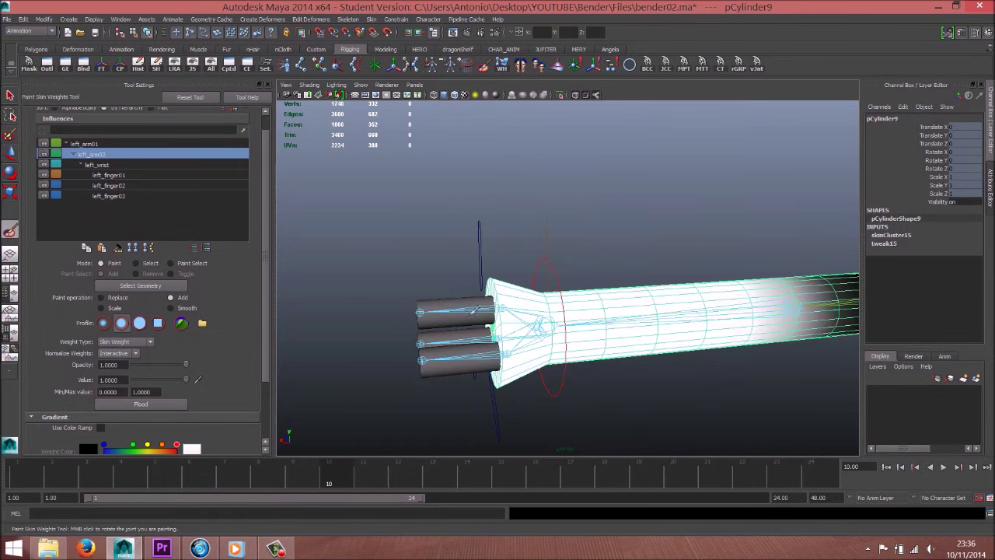
{"action": "key", "text": "w"}
- Orbit around the left arm and select the left_finger01 control
{"action": "mouse_move", "coordinate": [567, 344]}
{"action": "left_mouse_down", "text": "alt"}
{"action": "mouse_move", "coordinate": [472, 333]}
{"action": "mouse_move", "coordinate": [706, 332]}
{"action": "left_mouse_up", "text": "alt"}
{"action": "right_click_drag", "start_coordinate": [706, 333], "coordinate": [486, 291], "text": "alt"}
{"action": "mouse_move", "coordinate": [486, 293]}
{"action": "left_mouse_down", "text": "alt"}
{"action": "mouse_move", "coordinate": [545, 289]}
{"action": "mouse_move", "coordinate": [591, 264]}
{"action": "left_mouse_up", "text": "alt"}
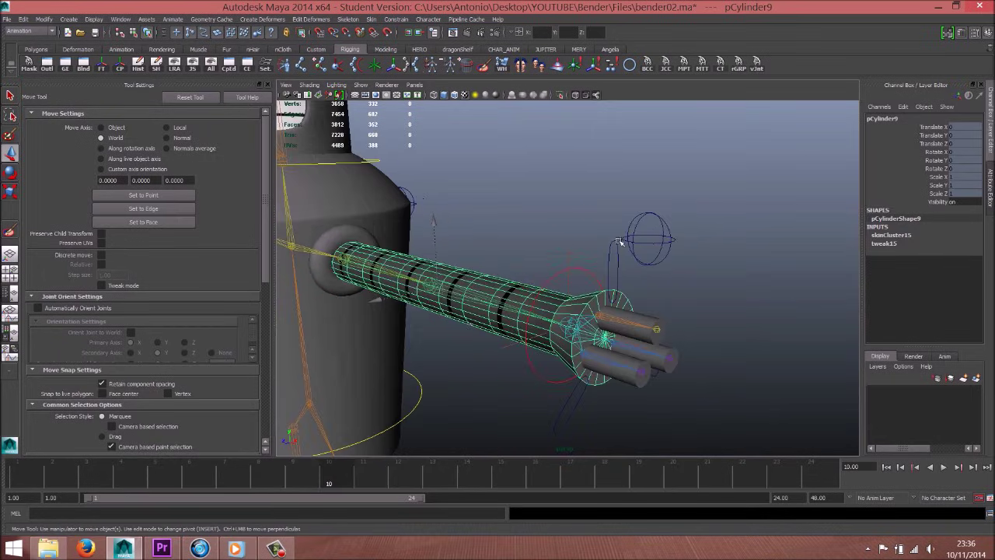
{"action": "left_click", "coordinate": [614, 242]}
- Test-rotate left_finger01, 02 and 03, undoing each bend back to zero
{"action": "key", "text": "e"}
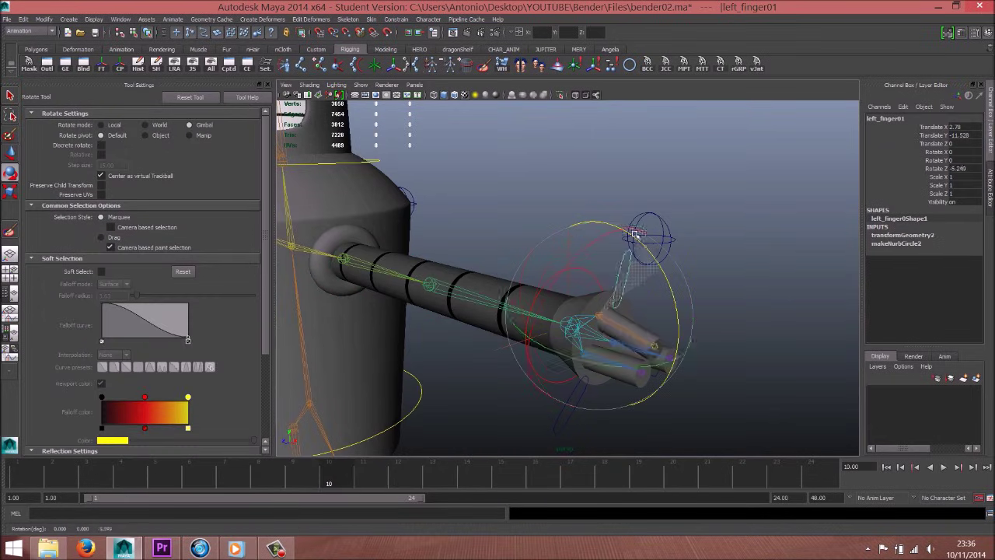
{"action": "left_click_drag", "start_coordinate": [642, 248], "coordinate": [610, 336]}
{"action": "key", "text": "ctrl+z"}
{"action": "left_click", "coordinate": [579, 387]}
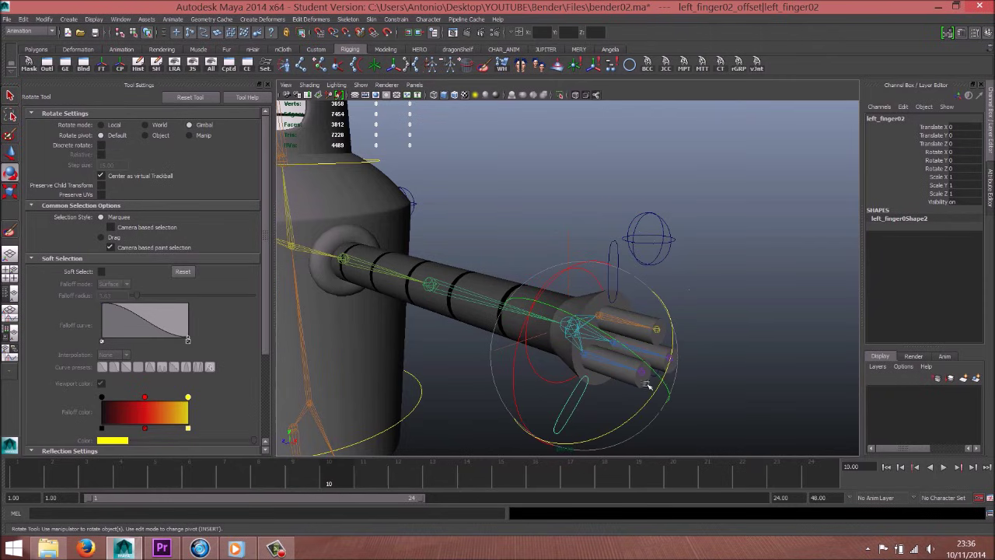
{"action": "mouse_move", "coordinate": [649, 398]}
{"action": "left_mouse_down"}
{"action": "mouse_move", "coordinate": [645, 385]}
{"action": "mouse_move", "coordinate": [590, 368]}
{"action": "mouse_move", "coordinate": [616, 375]}
{"action": "left_mouse_up"}
{"action": "key", "text": "ctrl+z"}
{"action": "left_click", "coordinate": [619, 376]}
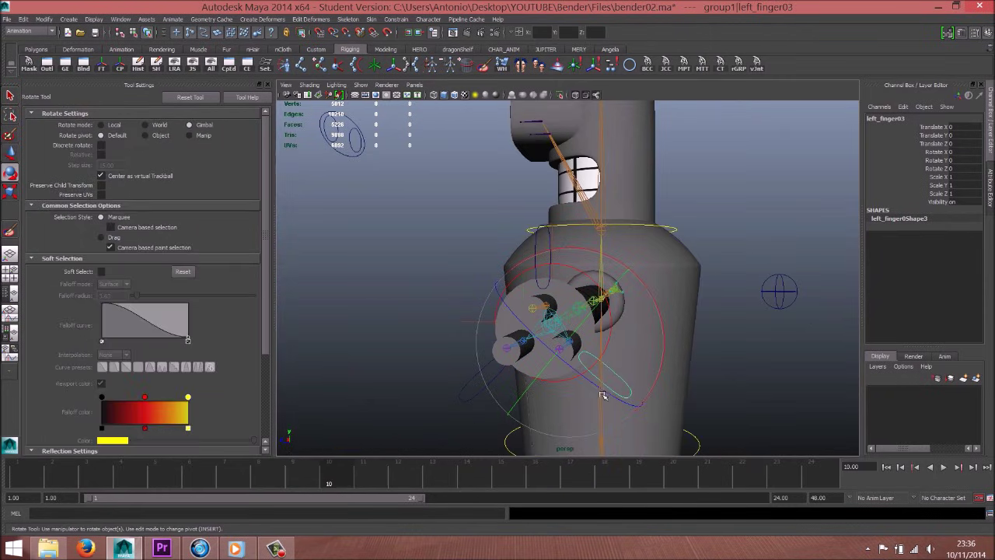
{"action": "key", "text": "ctrl+z"}
- Switch to Move, deselect the finger, and pull back to a frontal view of Bender
{"action": "key", "text": "w"}
{"action": "left_click_drag", "start_coordinate": [614, 356], "coordinate": [580, 319], "text": "alt"}
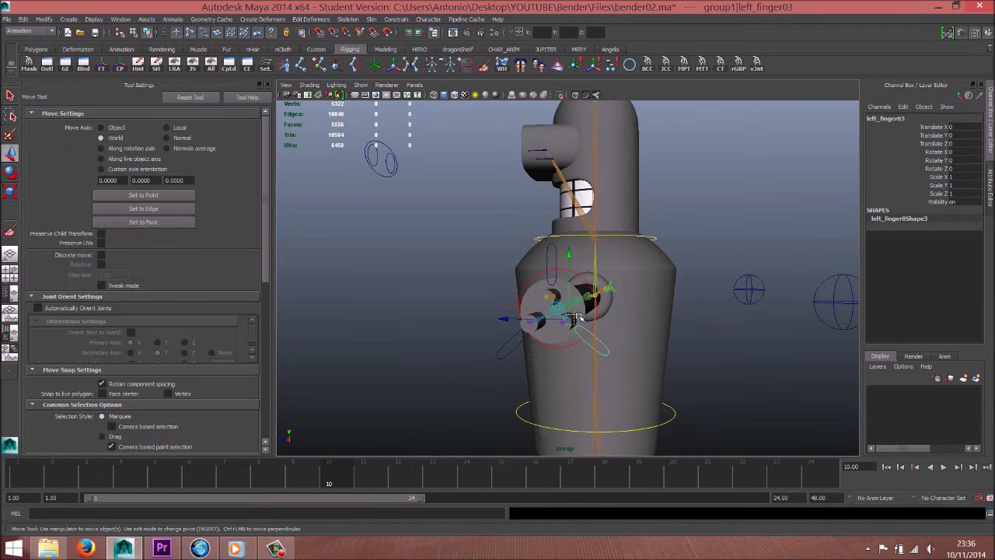
{"action": "scroll", "coordinate": [622, 233], "scroll_direction": "down", "scroll_amount": 5}
{"action": "scroll", "coordinate": [659, 312], "scroll_direction": "down", "scroll_amount": 4}
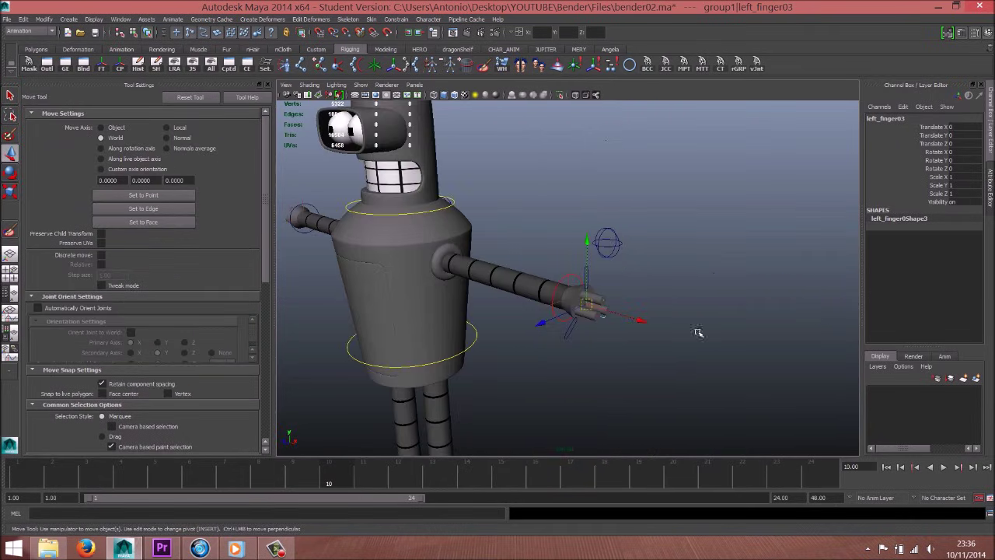
{"action": "left_click", "coordinate": [695, 333]}
{"action": "scroll", "coordinate": [696, 333], "scroll_direction": "down", "scroll_amount": 3}
{"action": "middle_click_drag", "start_coordinate": [436, 311], "coordinate": [473, 308], "text": "alt"}
{"action": "mouse_move", "coordinate": [474, 309]}
{"action": "left_mouse_down", "text": "alt"}
{"action": "mouse_move", "coordinate": [541, 283]}
{"action": "mouse_move", "coordinate": [511, 311]}
{"action": "mouse_move", "coordinate": [573, 406]}
{"action": "left_mouse_up", "text": "alt"}
{"action": "scroll", "coordinate": [634, 345], "scroll_direction": "up", "scroll_amount": 3}
{"action": "scroll", "coordinate": [634, 345], "scroll_direction": "down", "scroll_amount": 3}
{"action": "mouse_move", "coordinate": [634, 345]}
{"action": "left_mouse_down", "text": "alt"}
{"action": "mouse_move", "coordinate": [540, 295]}
{"action": "mouse_move", "coordinate": [555, 293]}
{"action": "left_mouse_up", "text": "alt"}
- Close Tool Settings, frame the whole rig, and select the COG control
{"action": "left_click", "coordinate": [262, 84]}
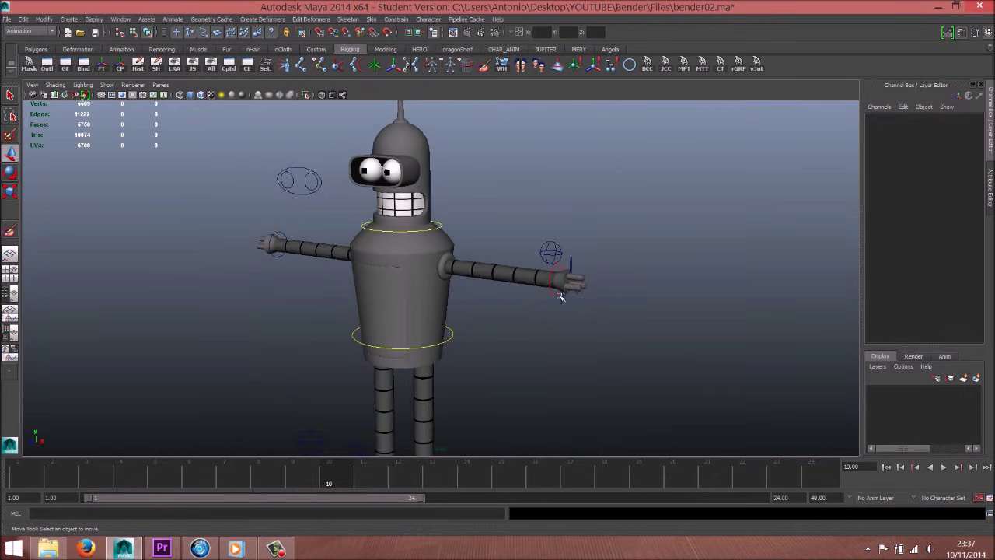
{"action": "scroll", "coordinate": [555, 294], "scroll_direction": "down", "scroll_amount": 3}
{"action": "left_click_drag", "start_coordinate": [518, 262], "coordinate": [434, 307], "text": "alt"}
{"action": "left_click", "coordinate": [473, 328]}
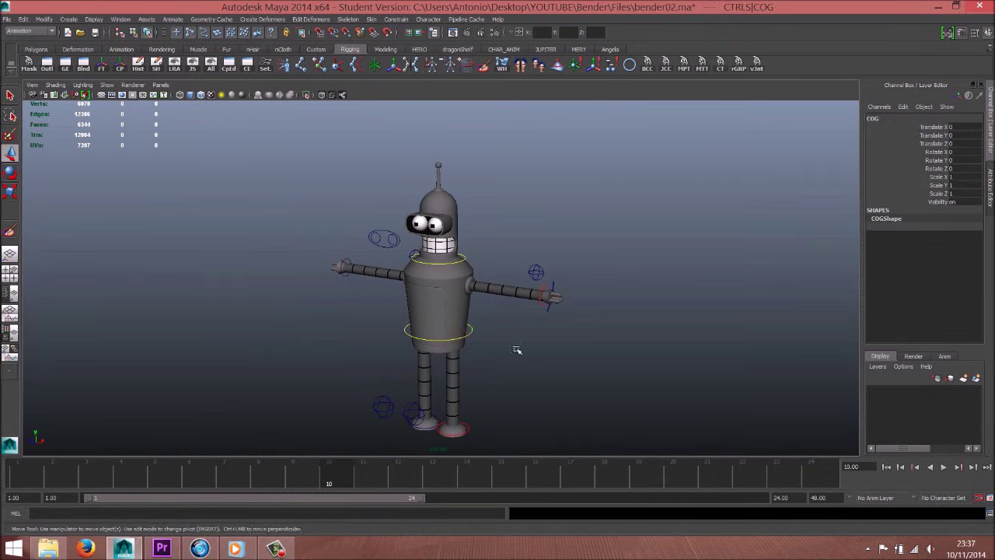